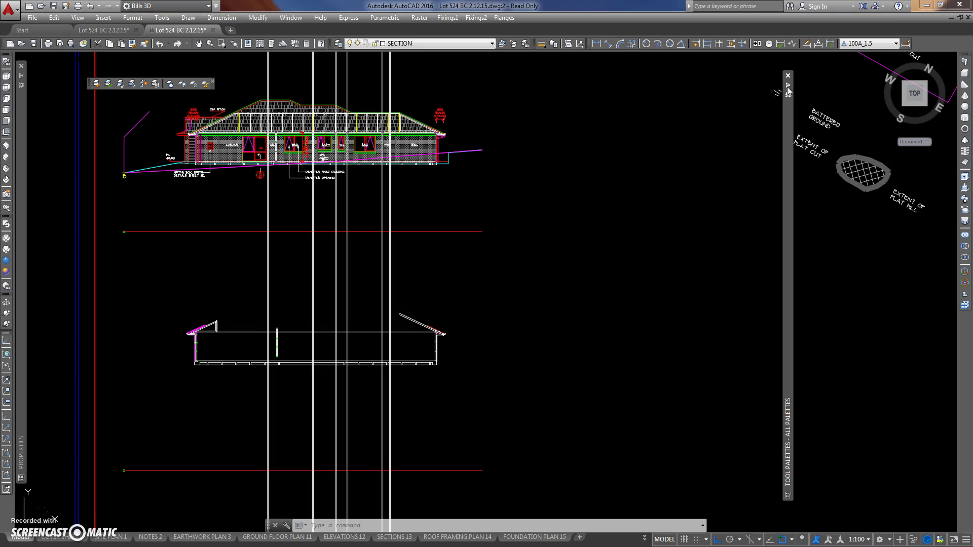
Move the Tool Palettes clear of the section drawing and collapse them with auto-hide.
drag(791, 154, 941, 160)
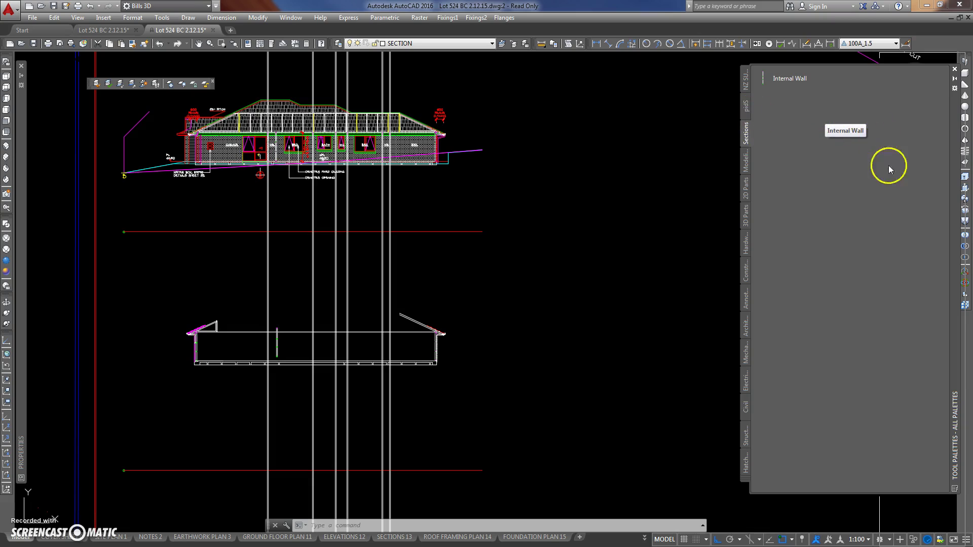
drag(953, 231, 912, 239)
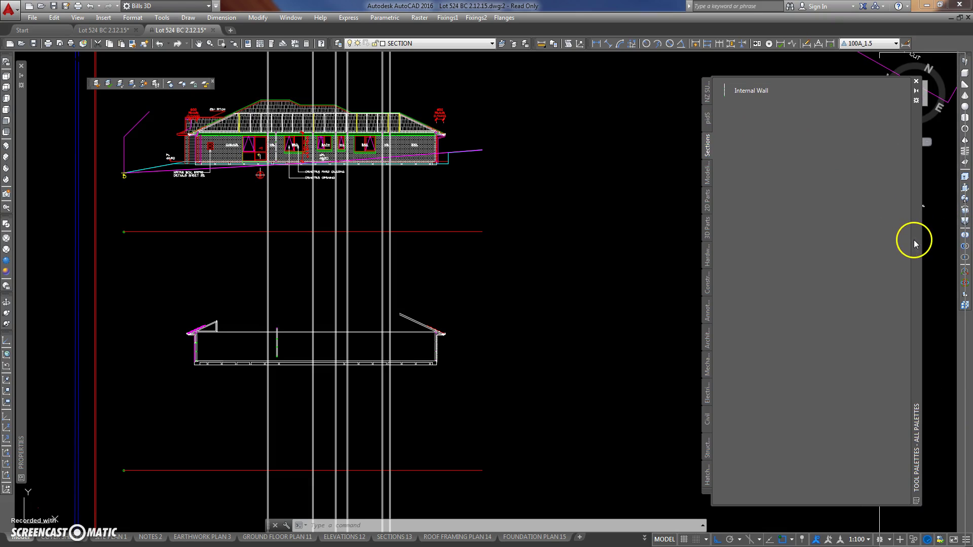
click(916, 90)
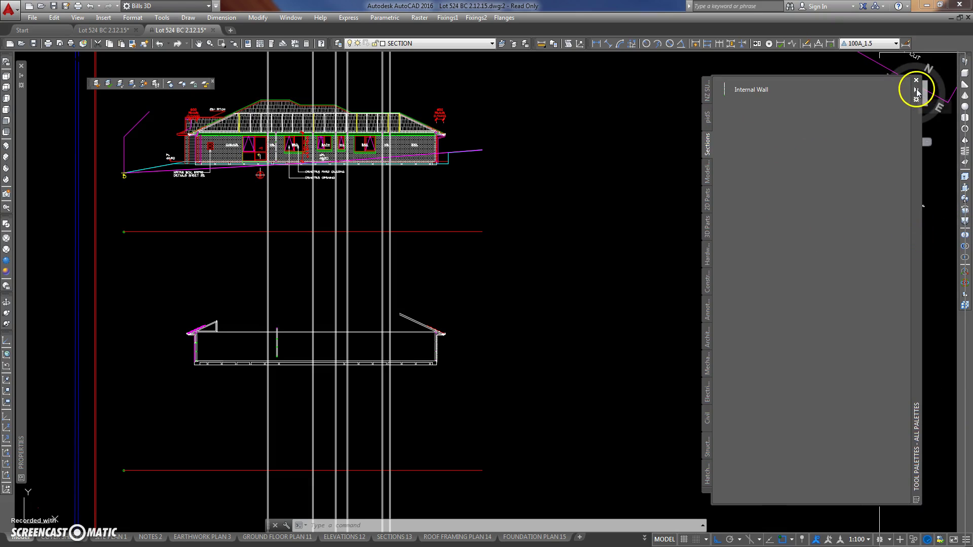
mouse_move(916, 98)
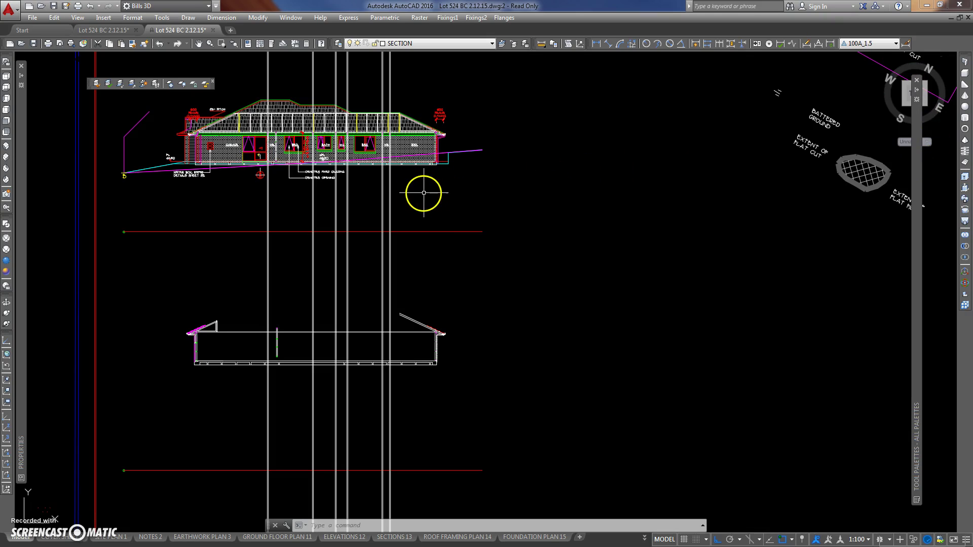
Move the internal wall from its lower corner onto the floor line between the first pair of vertical projection lines.
scroll(255, 359, up, 3)
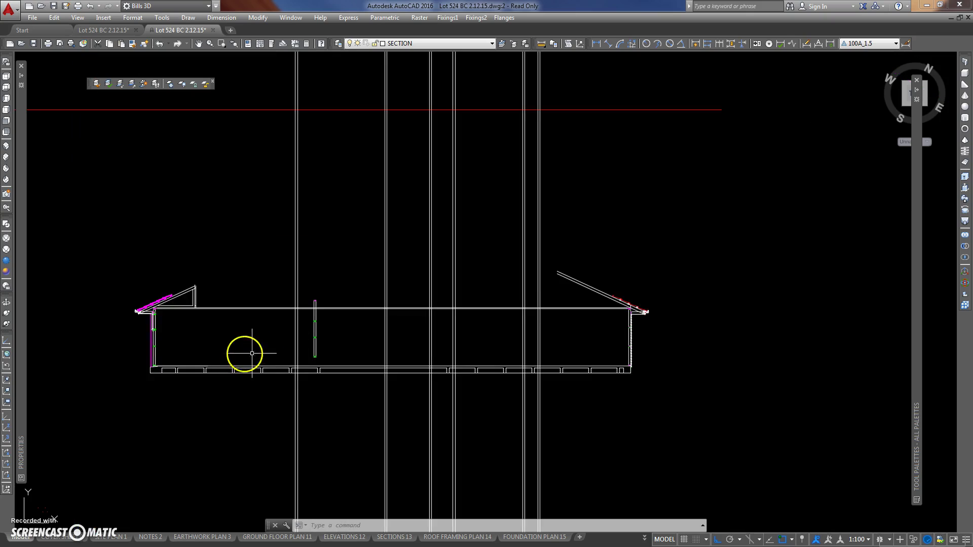
scroll(250, 339, up, 5)
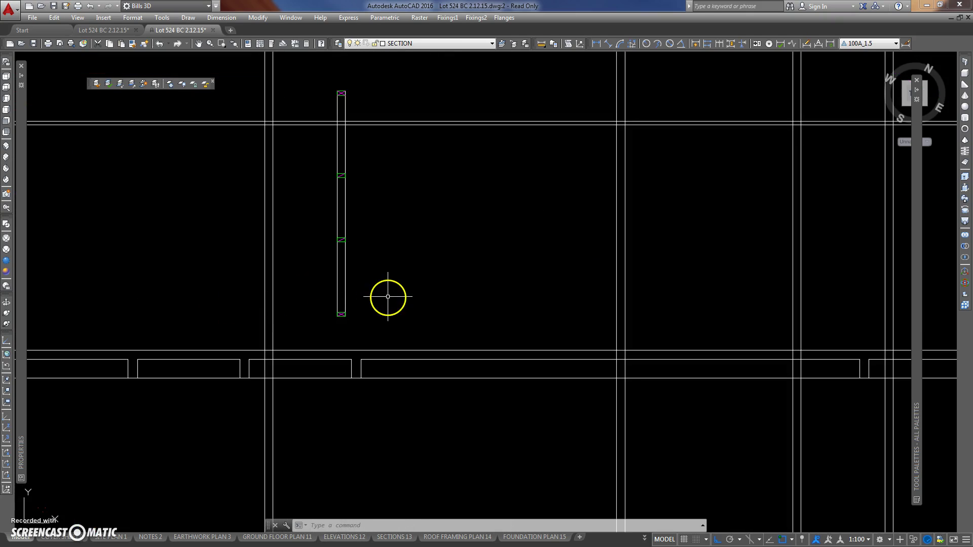
text(m)
key(Return)
click(369, 285)
click(334, 325)
key(Return)
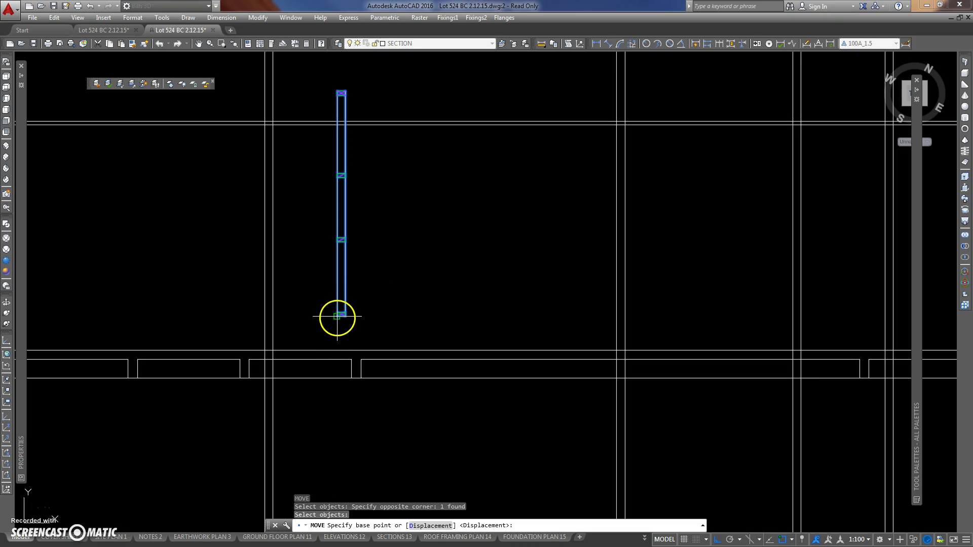
click(339, 315)
click(269, 348)
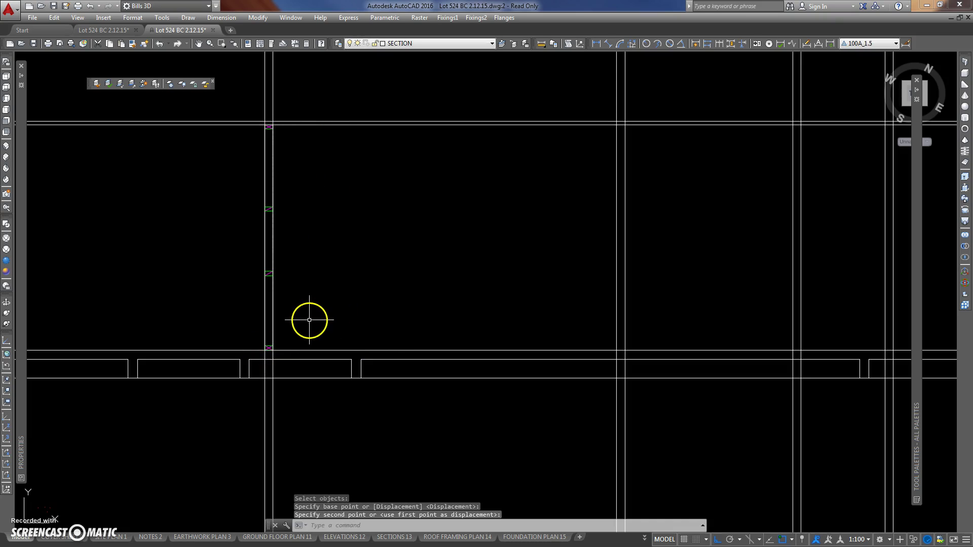
Copy the internal wall from its lower corner along the floor line onto the next three pairs of projection lines.
scroll(265, 347, up, 6)
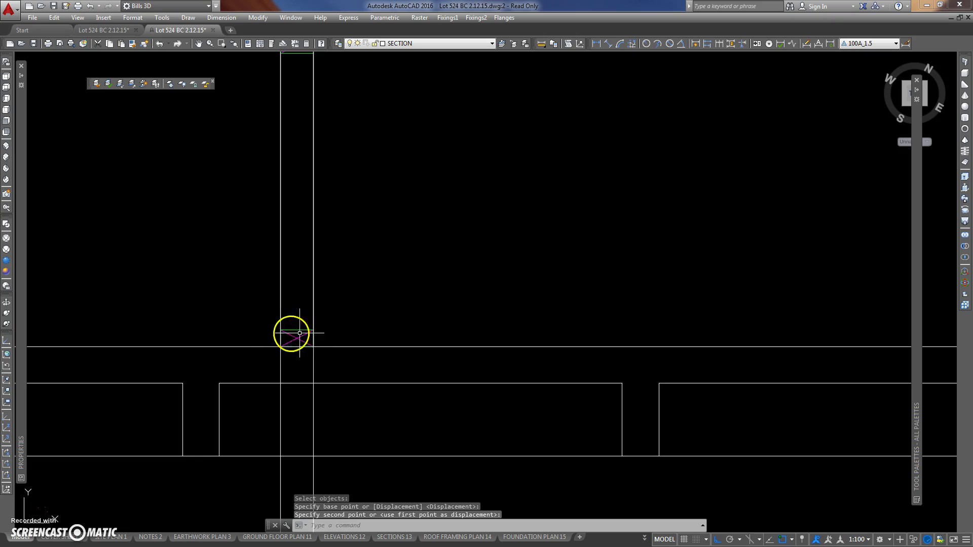
scroll(365, 309, down, 6)
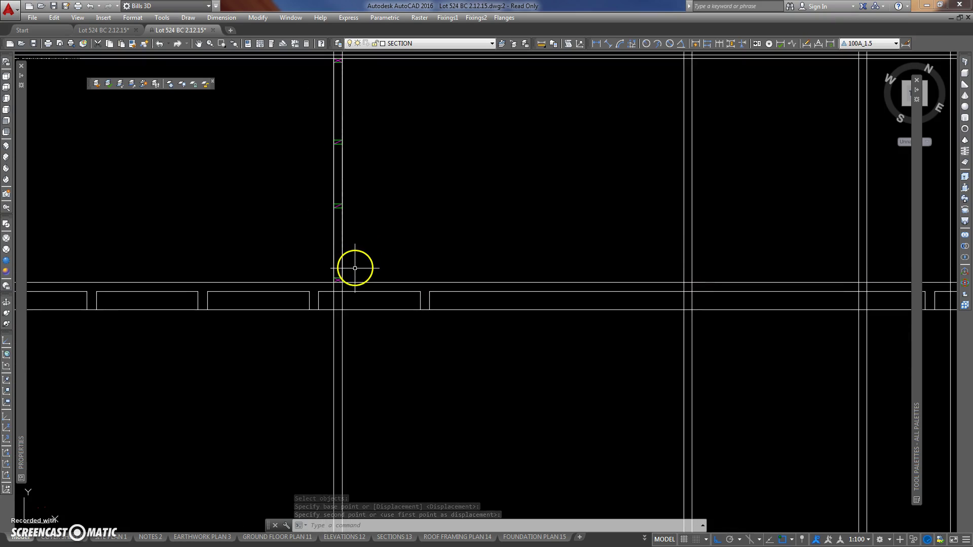
scroll(342, 288, up, 3)
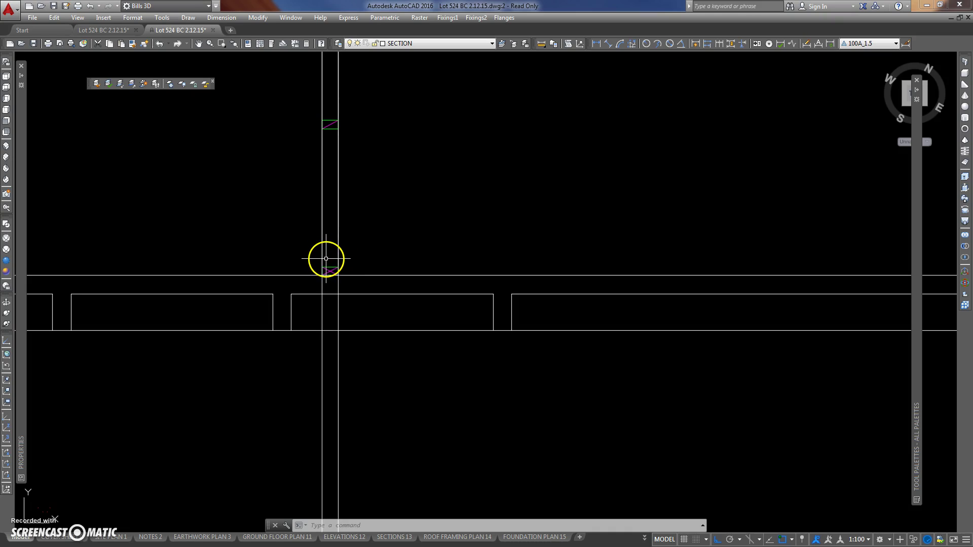
text(co)
key(Return)
click(332, 268)
key(Return)
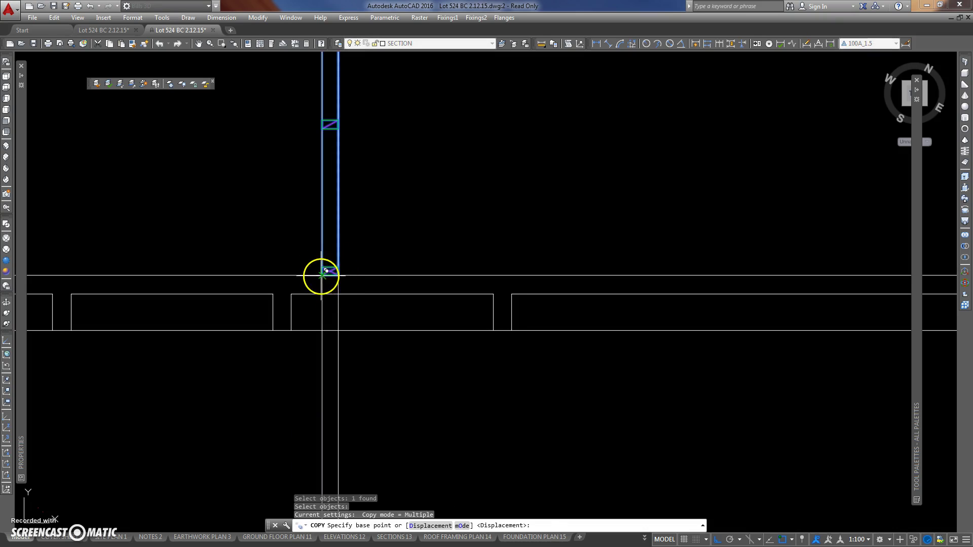
click(321, 276)
middle_drag(456, 269, 258, 265)
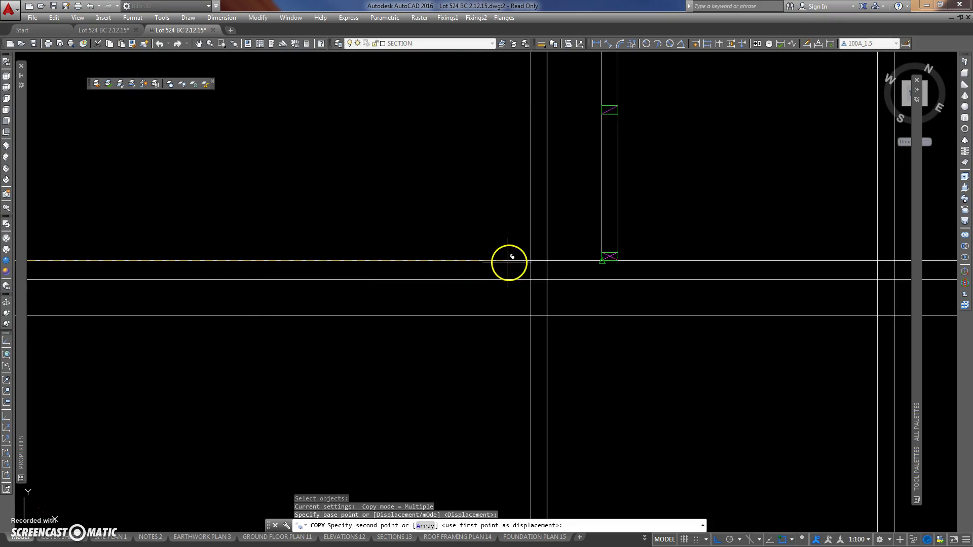
click(532, 260)
middle_drag(580, 260, 319, 245)
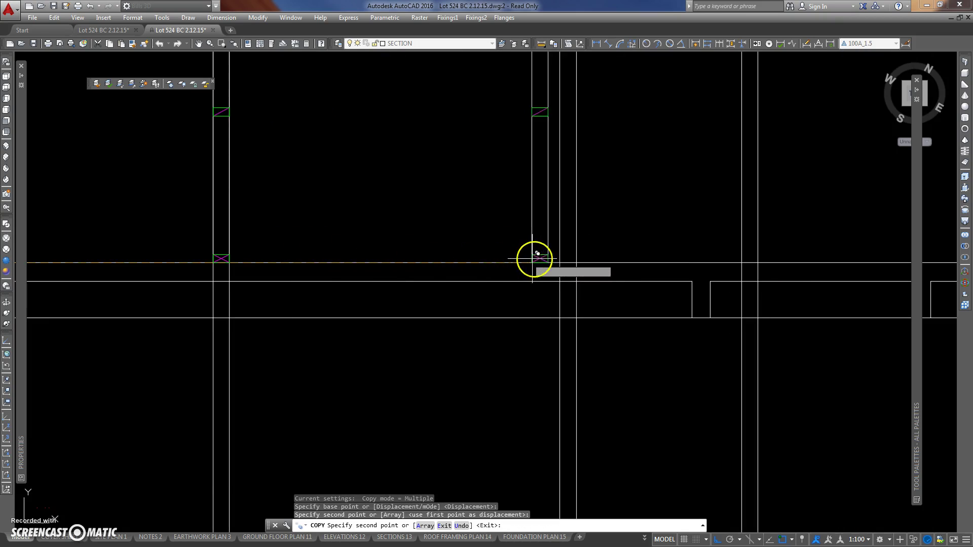
click(560, 259)
click(742, 259)
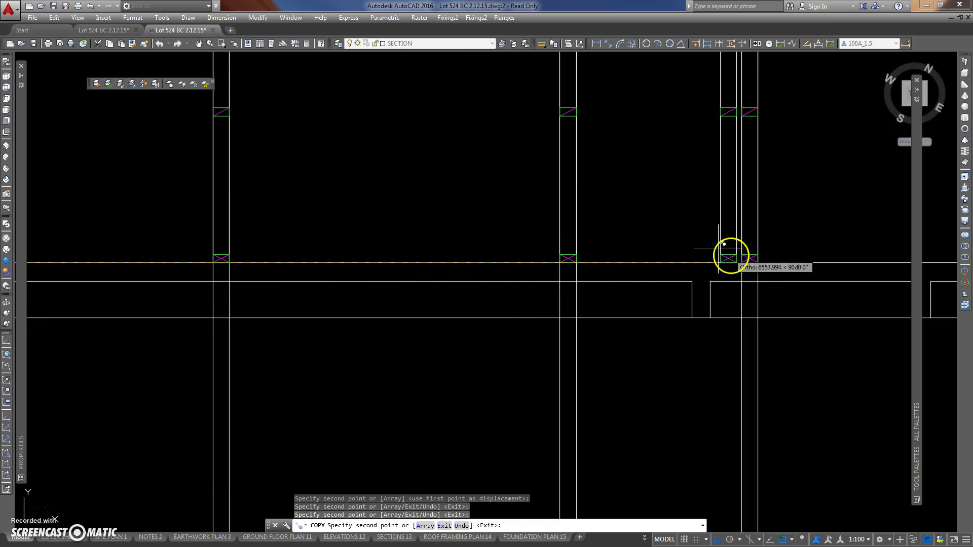
Place wall copies on the two remaining pairs of projection lines and finish copying.
scroll(718, 249, down, 3)
middle_drag(718, 249, 217, 235)
scroll(555, 257, up, 3)
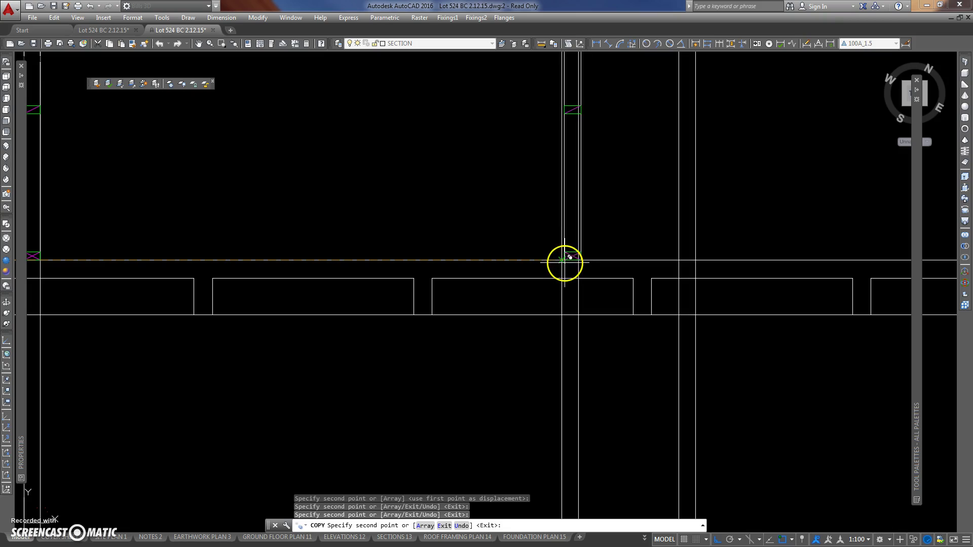
click(564, 260)
click(679, 258)
scroll(406, 200, down, 2)
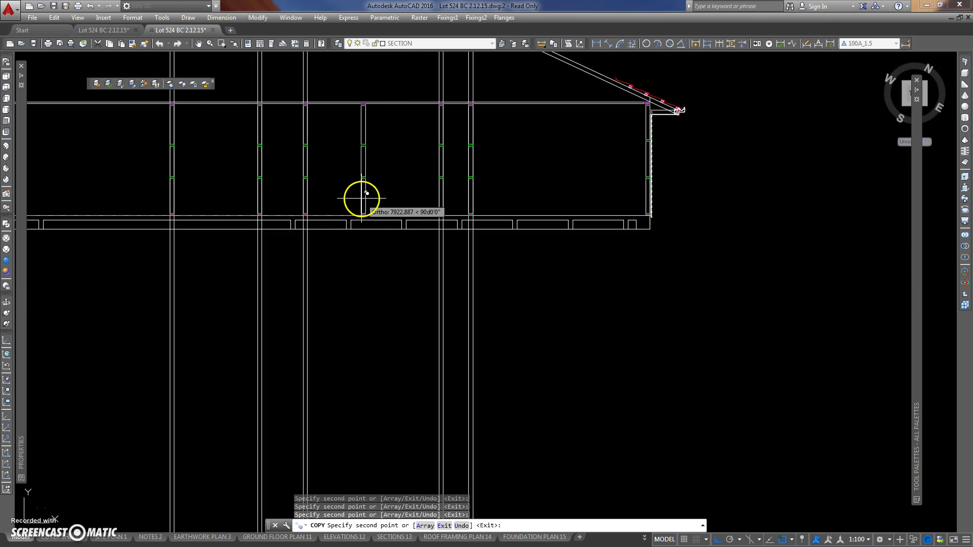
key(Return)
Erase all the vertical wall projection lines that run through the section.
scroll(384, 206, down, 2)
scroll(403, 197, down, 5)
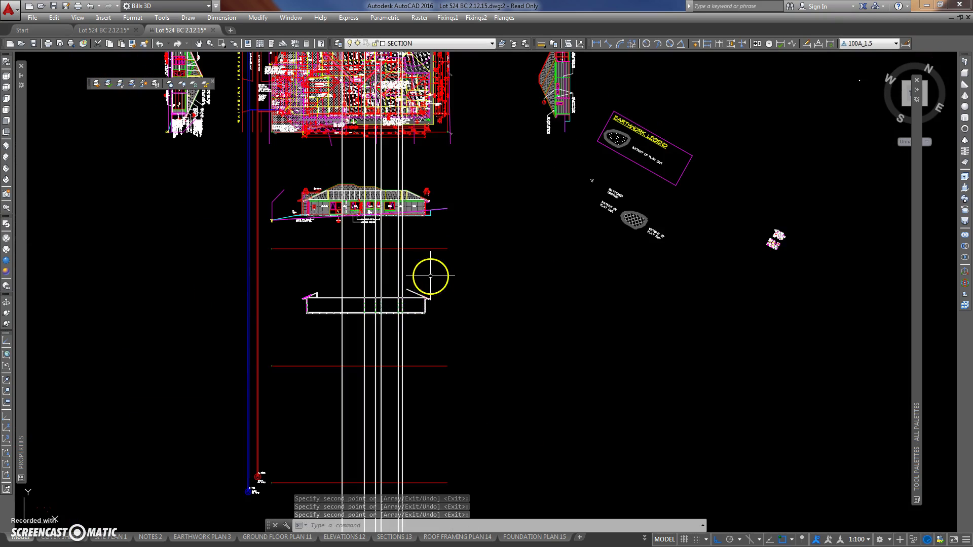
scroll(426, 304, up, 6)
scroll(433, 342, up, 4)
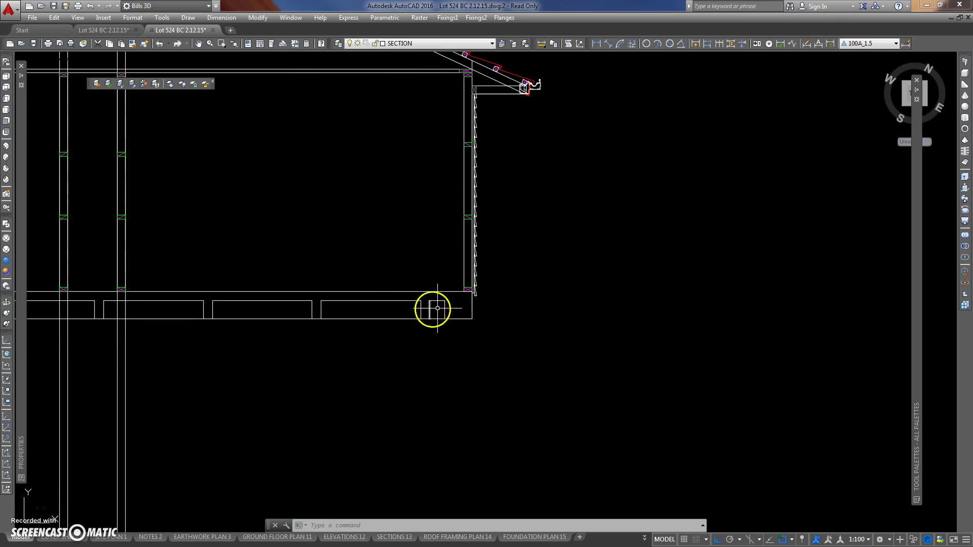
scroll(415, 267, down, 5)
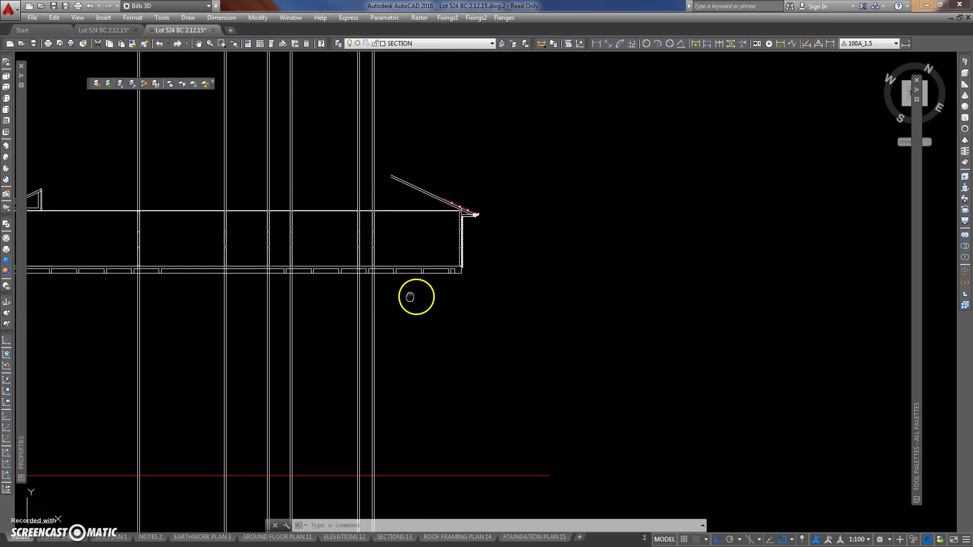
scroll(436, 322, down, 3)
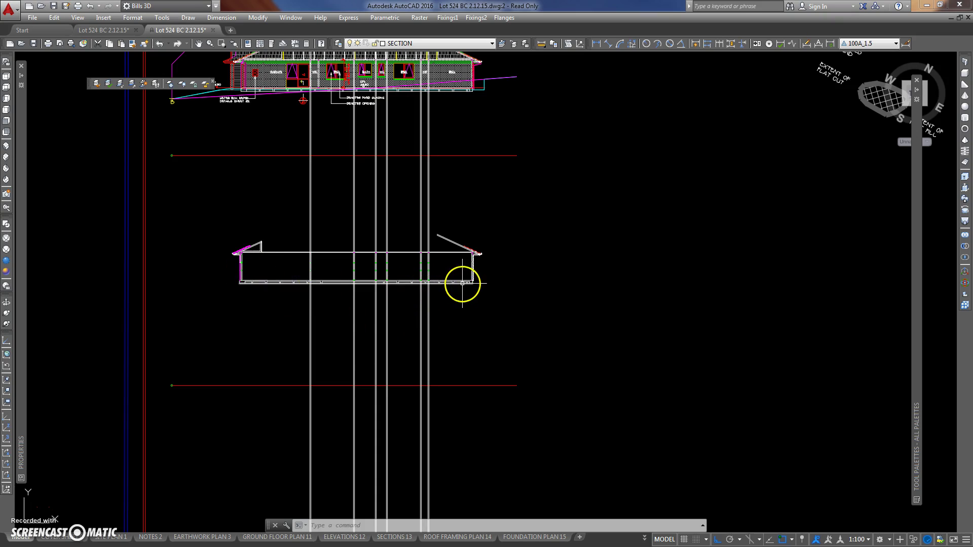
click(452, 323)
click(276, 341)
key(Delete)
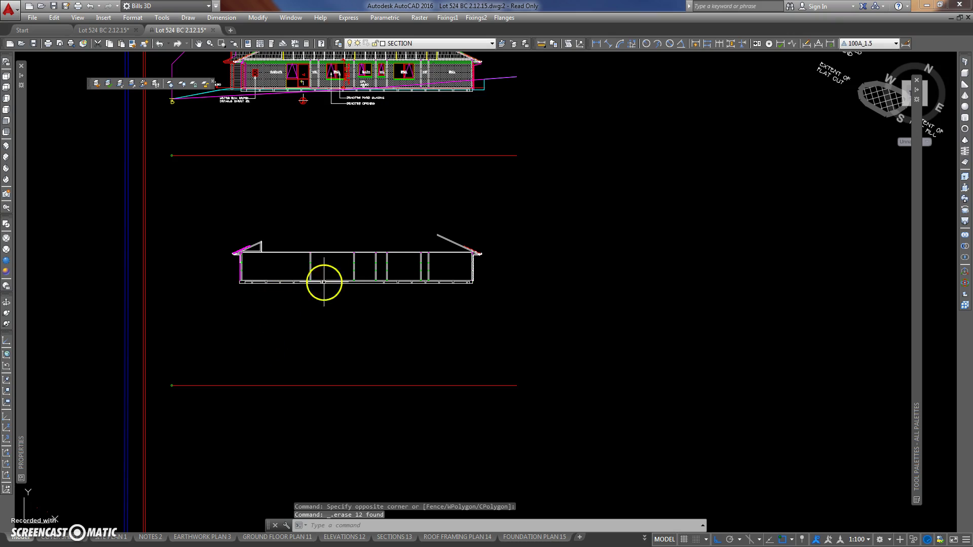
Freeze the layers of the dotted hatch and solid grey bands around the floor plan's outer corner using the QF command.
middle_drag(377, 235, 353, 281)
middle_drag(345, 188, 332, 289)
scroll(446, 174, up, 3)
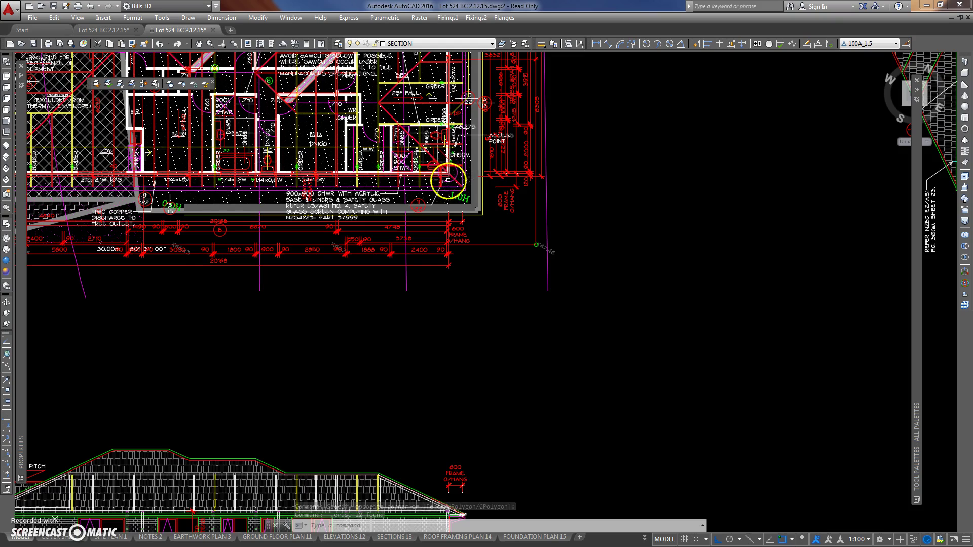
scroll(448, 180, up, 3)
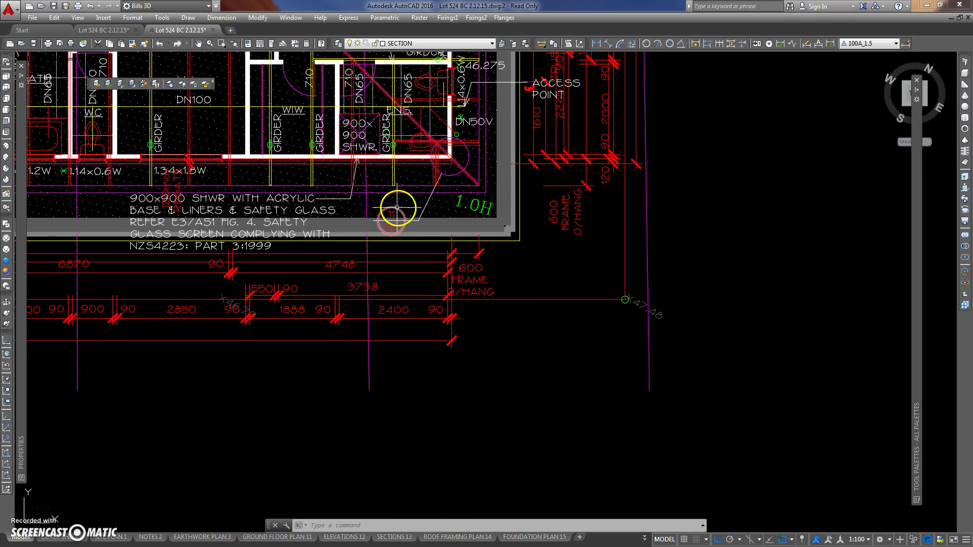
middle_drag(393, 168, 366, 227)
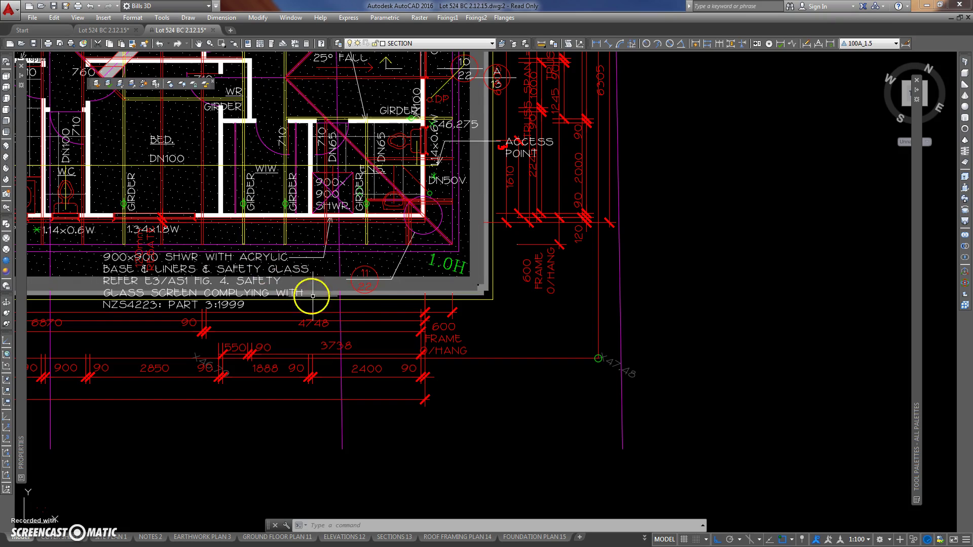
mouse_move(415, 366)
middle_down()
mouse_move(412, 330)
mouse_move(434, 343)
middle_up()
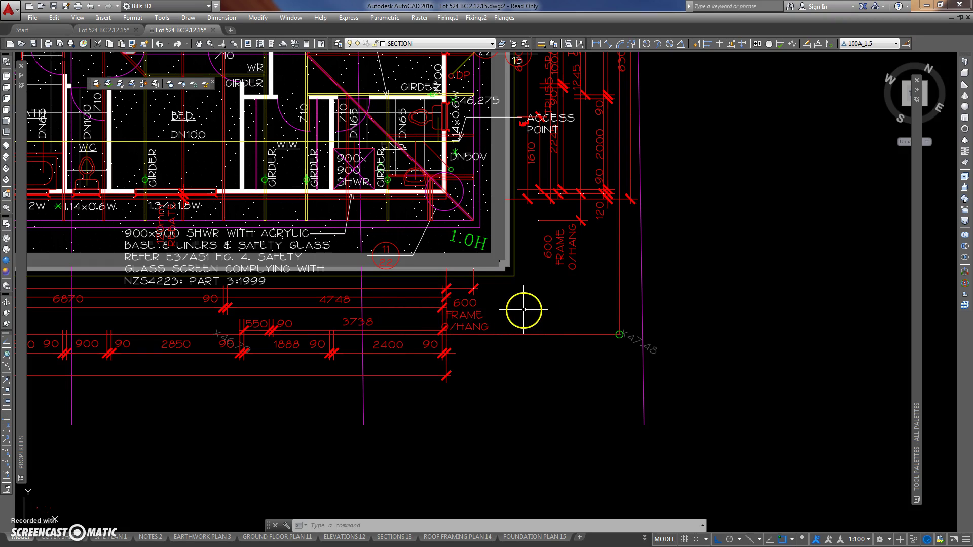
middle_drag(511, 306, 577, 317)
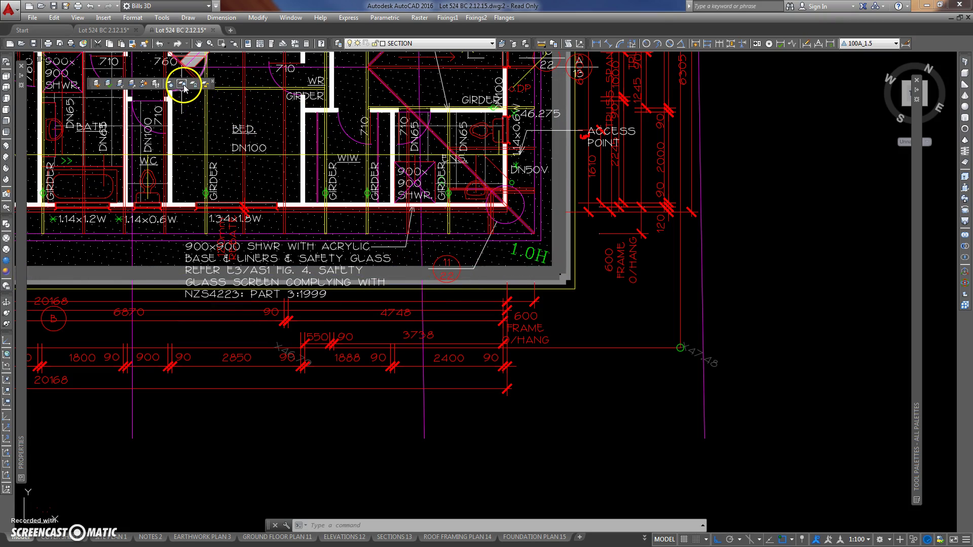
click(307, 43)
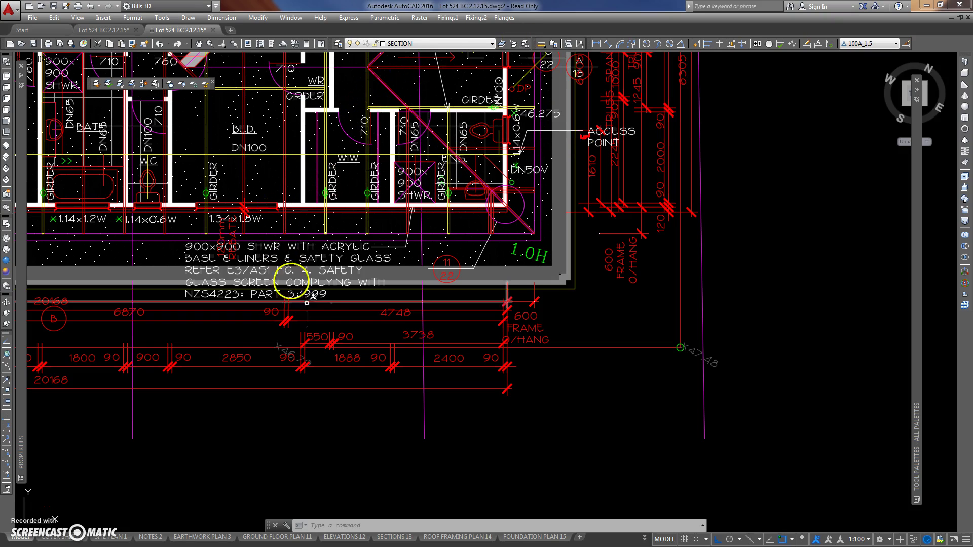
text(qf)
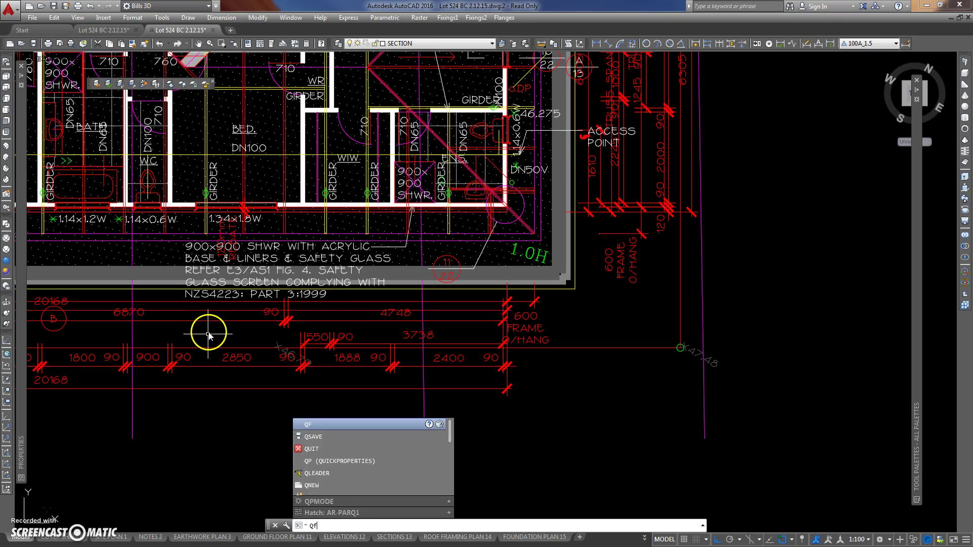
key(Return)
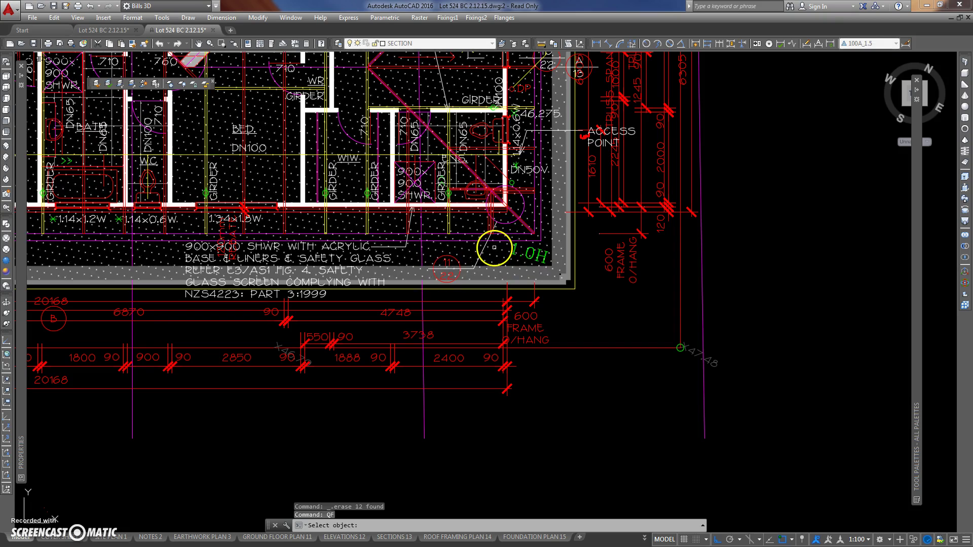
click(494, 247)
key(Return)
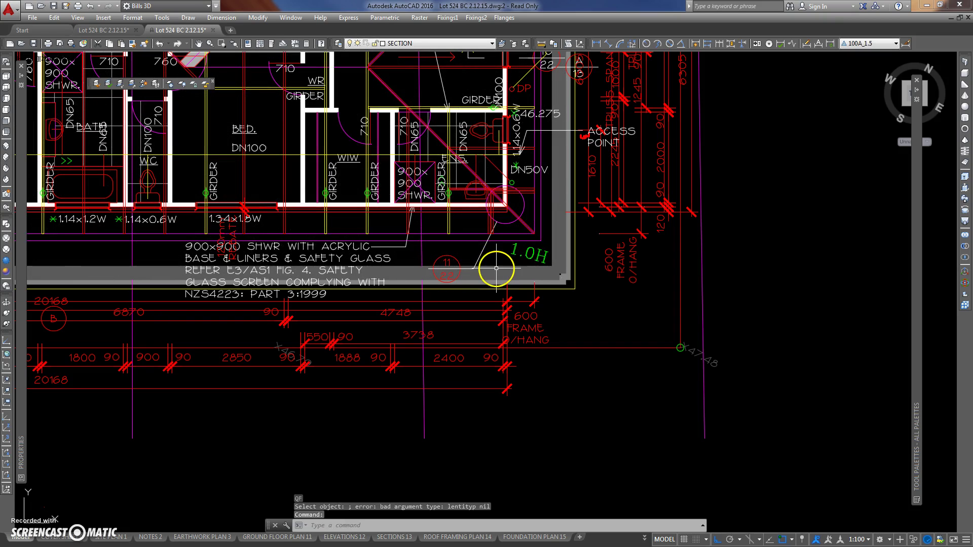
click(494, 267)
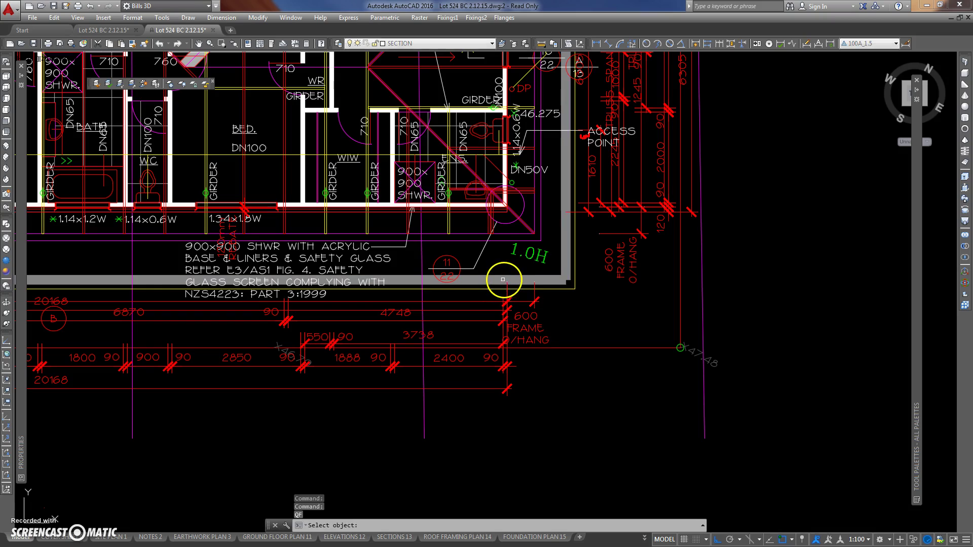
key(Return)
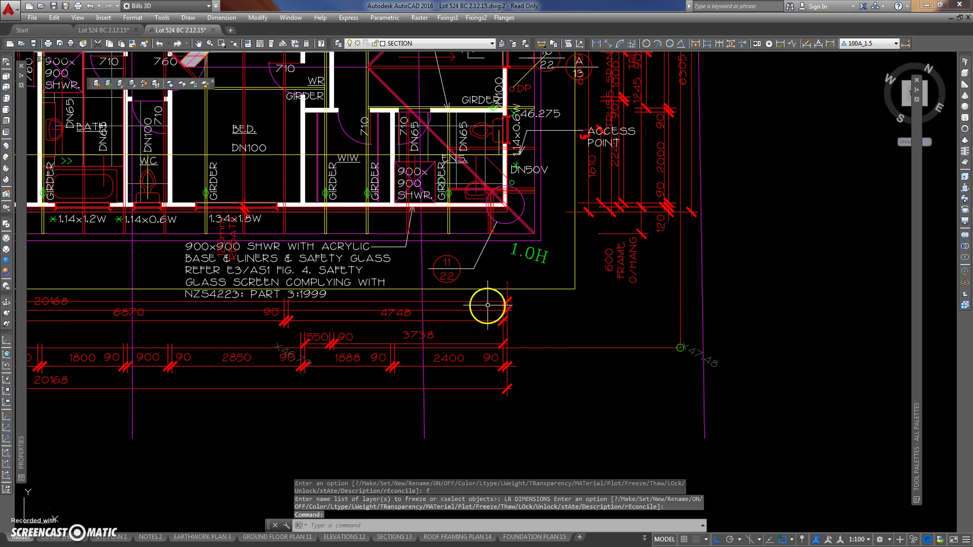
Freeze the floor plan's remaining dimension layers and the GF NEW TEXT layer by picking objects on them.
click(486, 307)
key(Return)
click(487, 308)
key(Return)
click(487, 318)
key(Return)
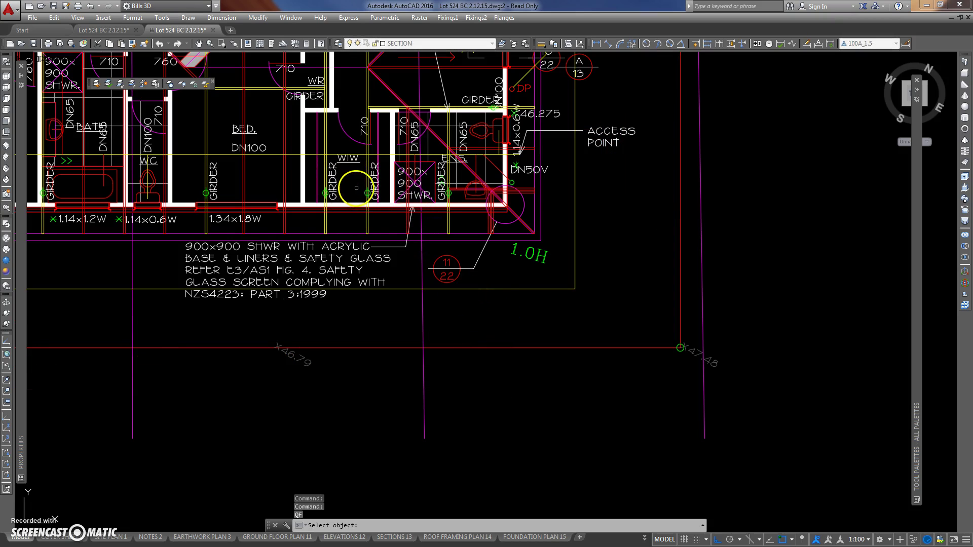
click(339, 277)
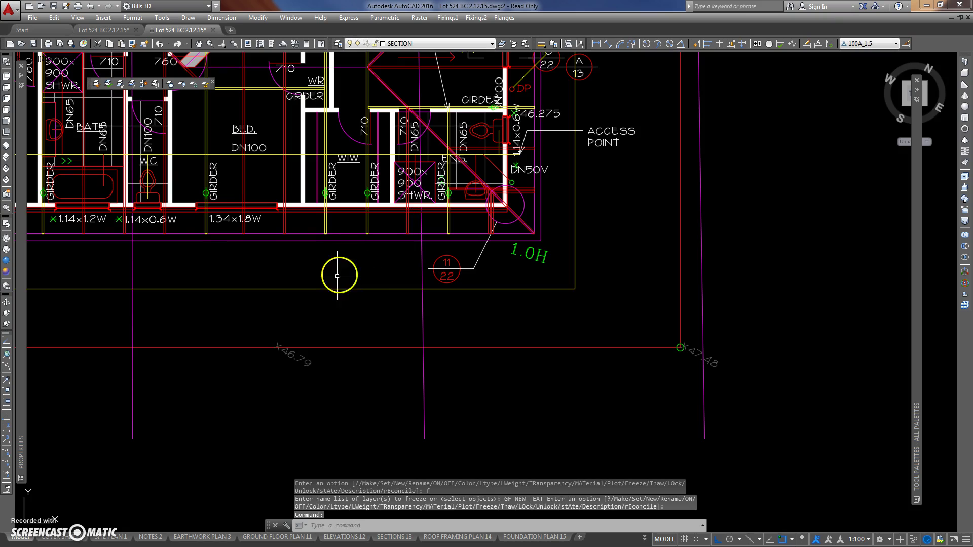
Freeze the JSC_Hatch layer using the QF command on the hatching beside the garage.
scroll(398, 269, down, 2)
key(Return)
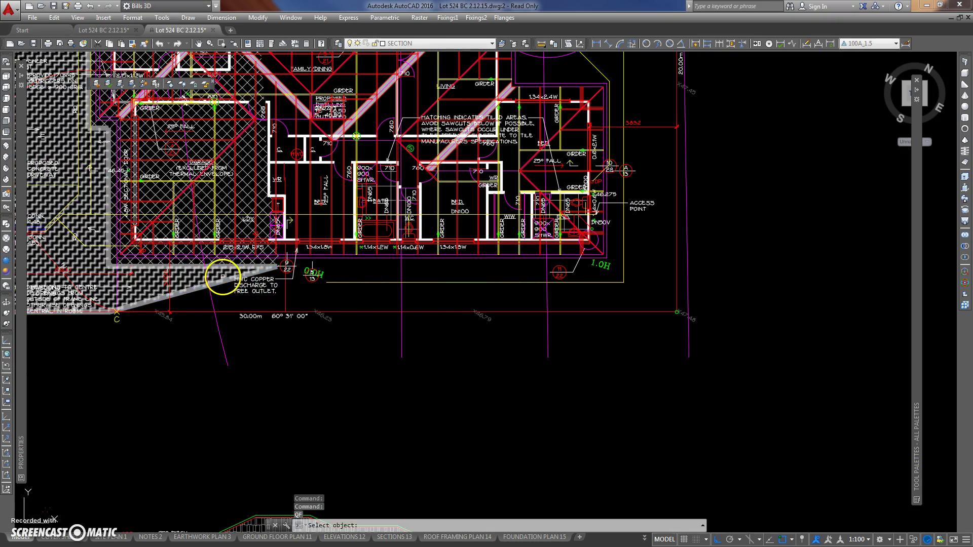
click(222, 276)
middle_drag(341, 278, 356, 264)
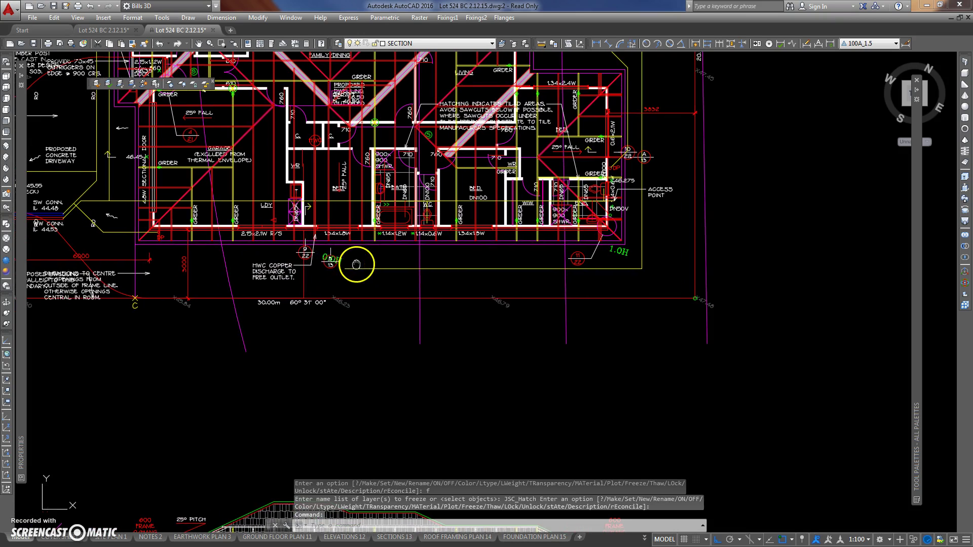
Draw vertical construction lines through both edges of the first three roof trusses at the garage end of the lower eave.
middle_drag(163, 249, 273, 250)
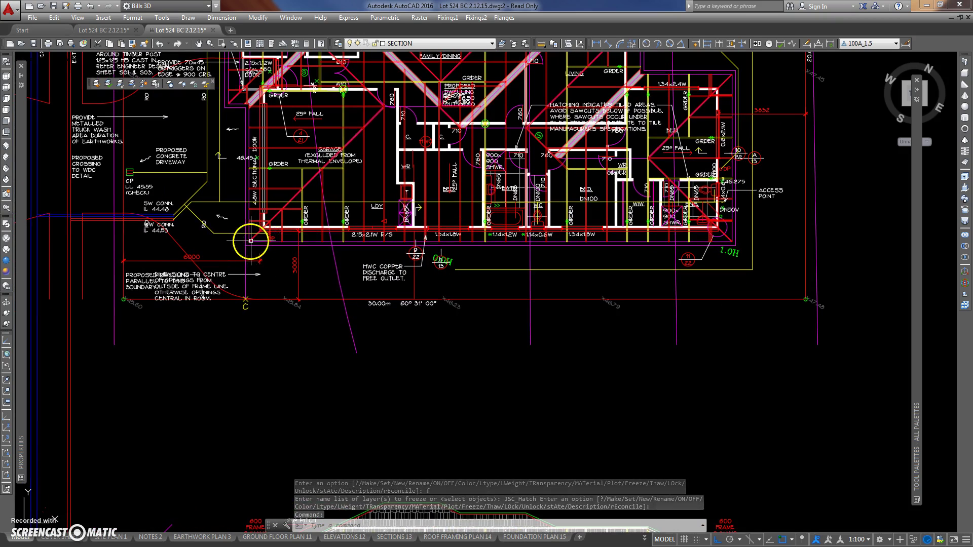
click(187, 18)
click(205, 68)
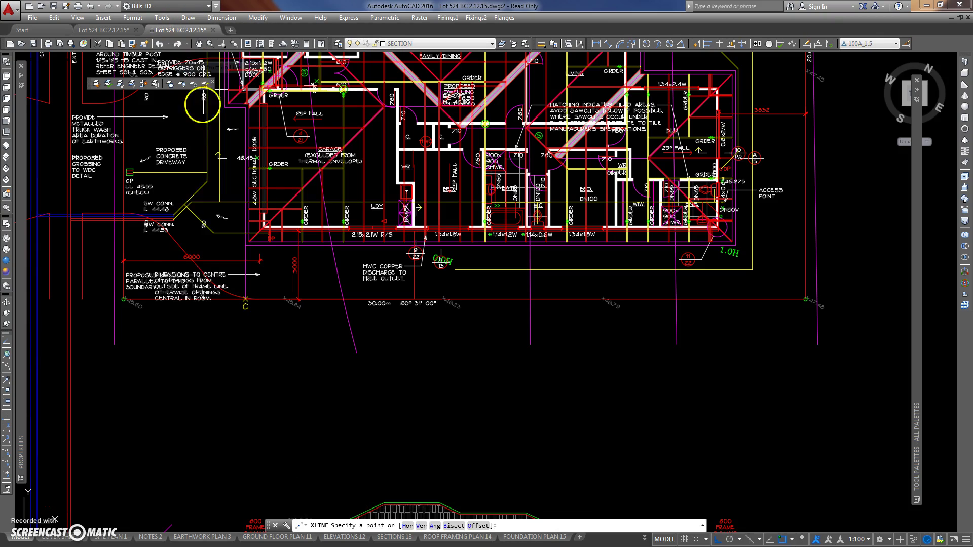
text(v)
key(Return)
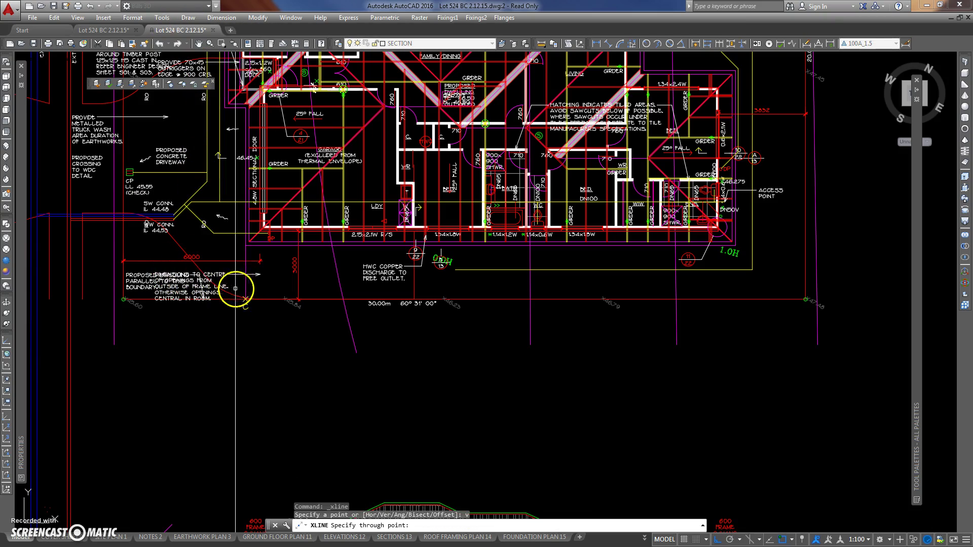
scroll(186, 275, up, 8)
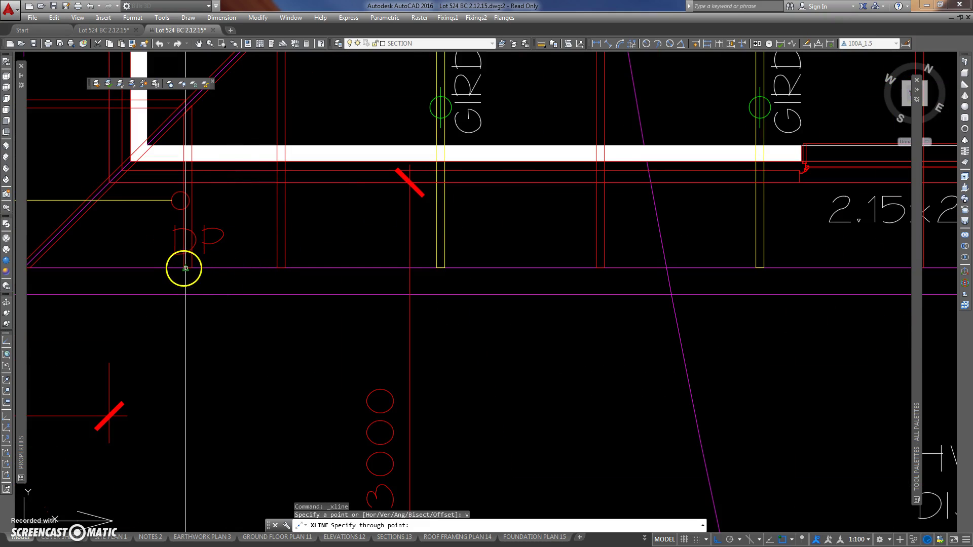
click(183, 268)
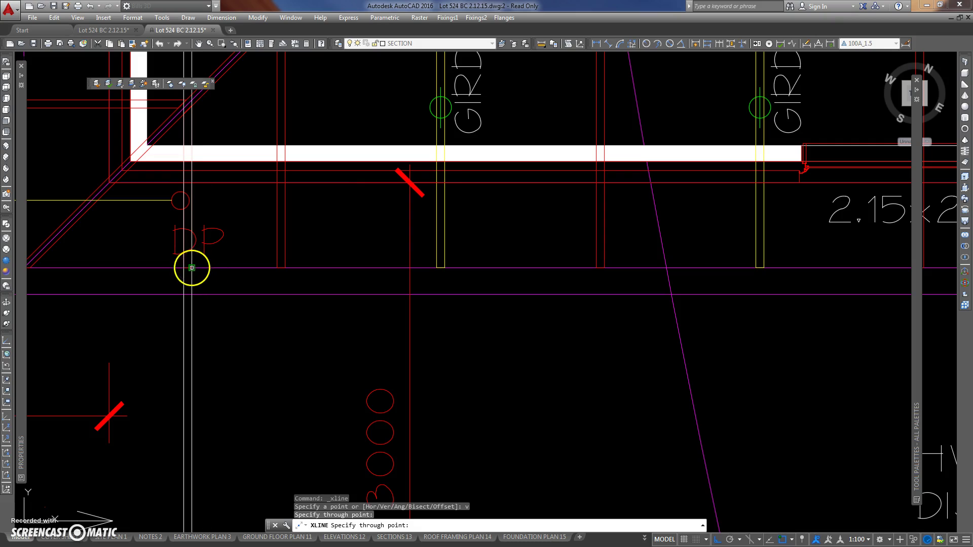
click(192, 267)
click(276, 268)
click(285, 268)
click(436, 267)
click(444, 267)
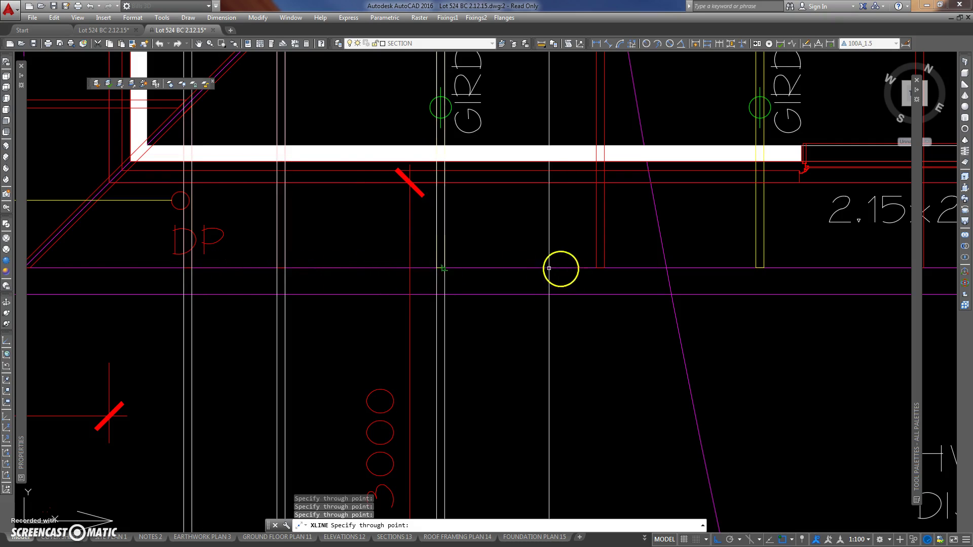
Add vertical construction lines through the edges of the next four trusses, up to and across the 2.15x2.1W R/S opening.
middle_drag(549, 268, 369, 264)
click(417, 267)
click(425, 267)
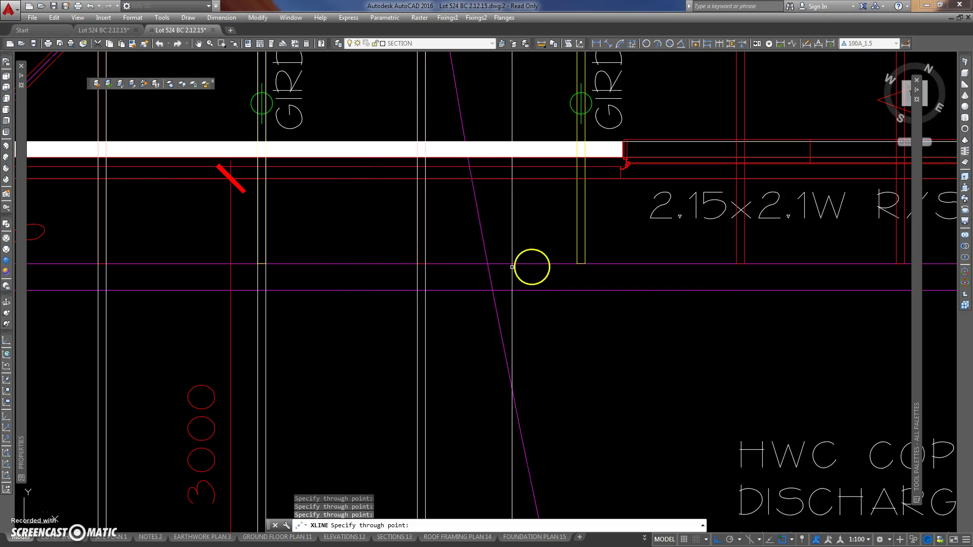
middle_drag(511, 267, 295, 271)
click(360, 267)
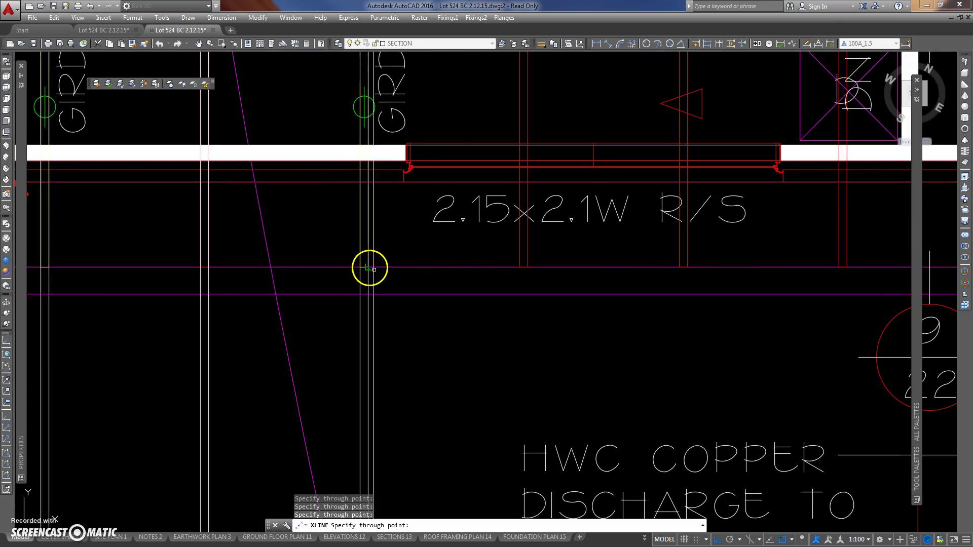
middle_drag(436, 267, 256, 274)
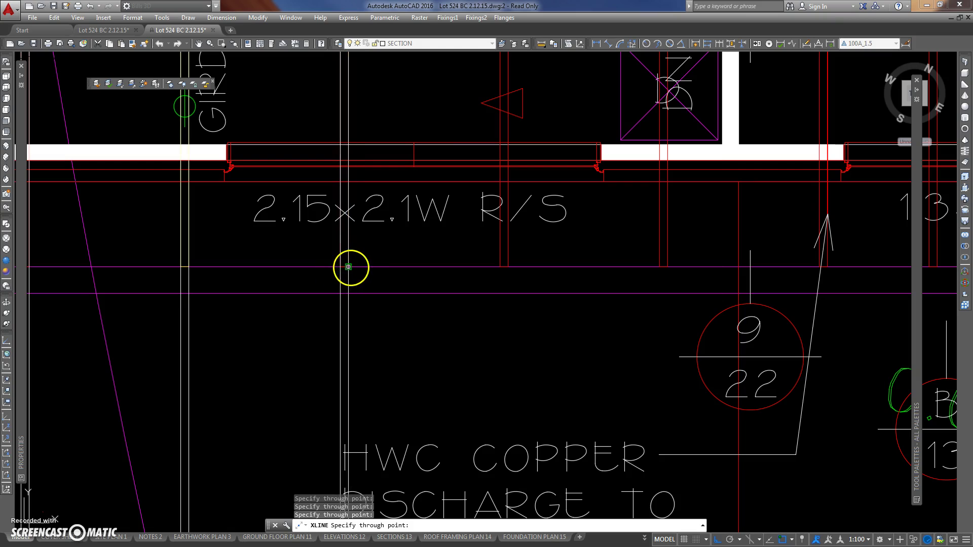
middle_drag(447, 272, 348, 275)
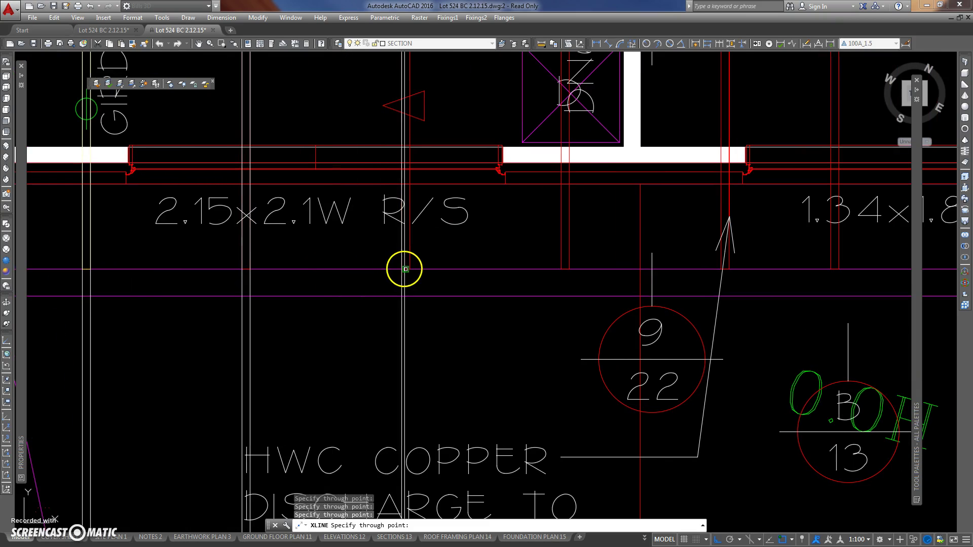
Add vertical construction lines through the edges of the two trusses around the 9/22 marker and the first at the adjoining 1.34x1.8W window.
middle_drag(463, 268, 330, 243)
scroll(355, 253, down, 5)
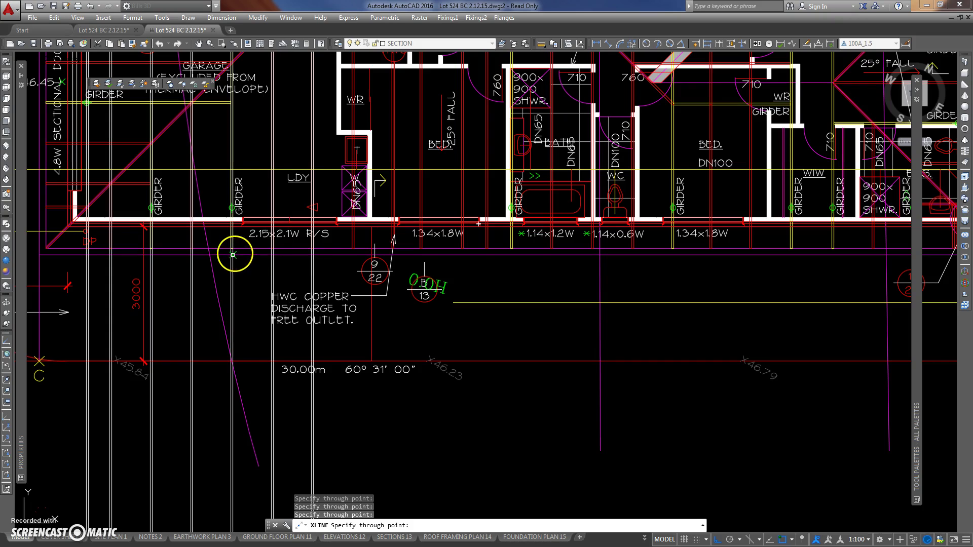
scroll(352, 249, up, 5)
click(334, 290)
click(493, 288)
middle_drag(556, 288, 358, 288)
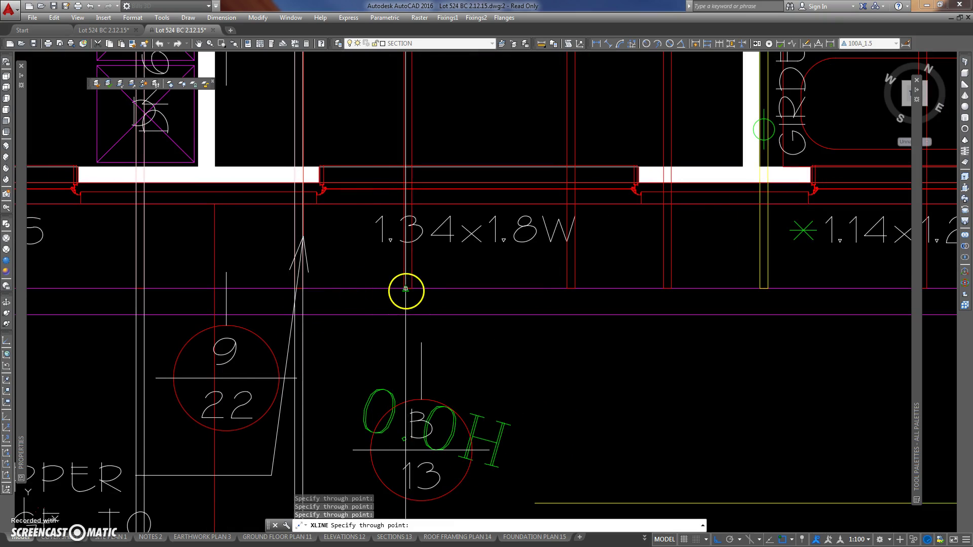
scroll(421, 286, up, 4)
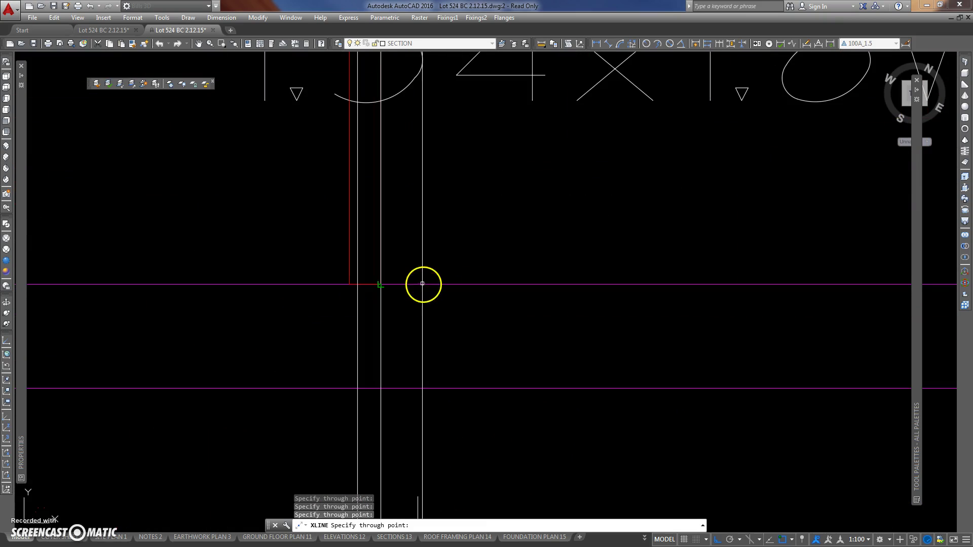
scroll(357, 285, down, 3)
scroll(363, 298, up, 3)
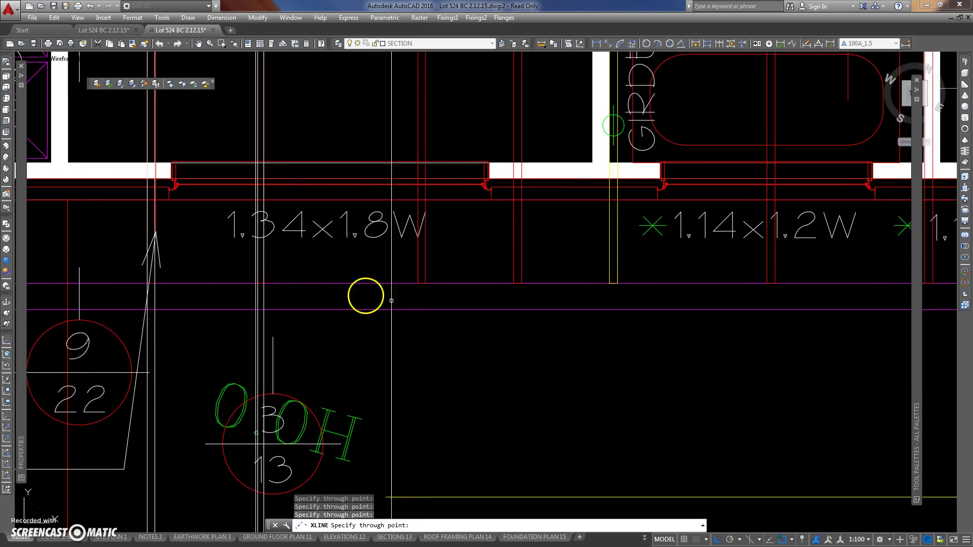
Continue the vertical construction lines through the next two trusses, the bathroom girder and the truss at the 1.14x1.2W window.
click(419, 248)
middle_drag(419, 248, 235, 256)
click(581, 249)
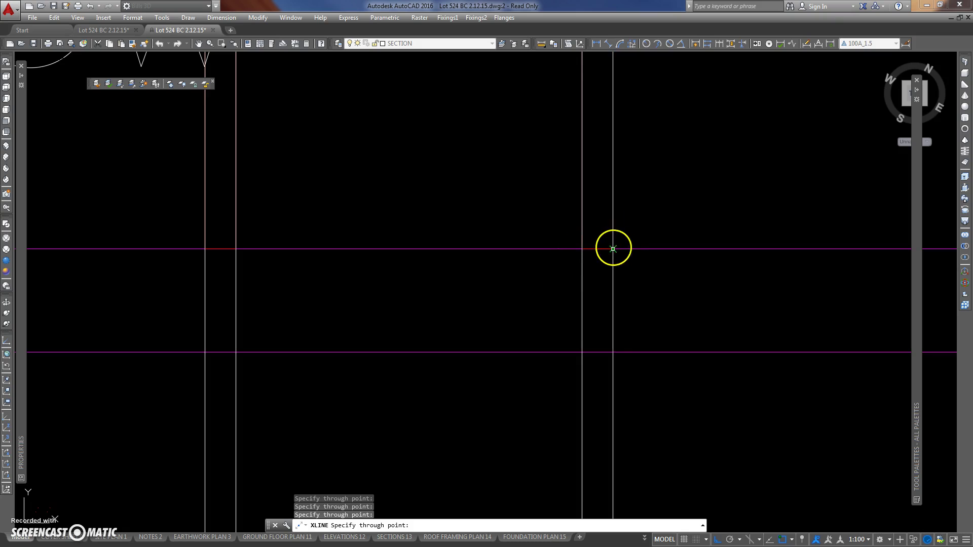
click(613, 249)
scroll(389, 265, down, 5)
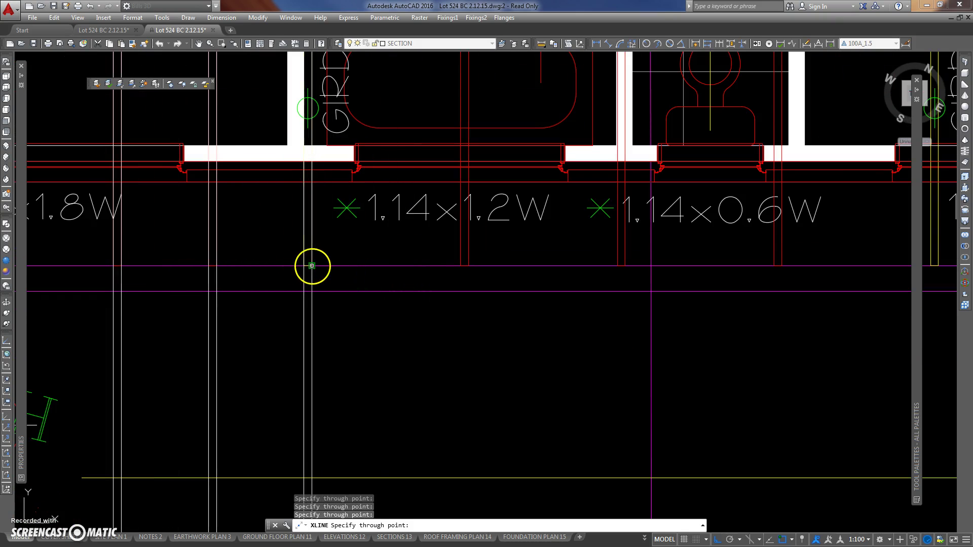
click(461, 265)
click(469, 266)
Add vertical construction lines through the edges of the two trusses on either side of the 1.14x0.6W WC window.
middle_drag(500, 271, 322, 271)
scroll(430, 267, up, 3)
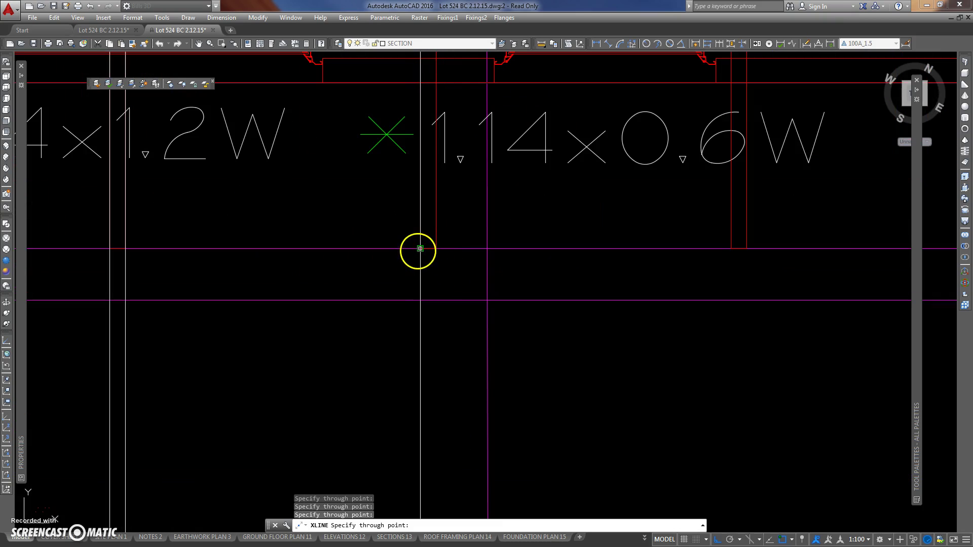
click(436, 249)
middle_drag(552, 249, 331, 260)
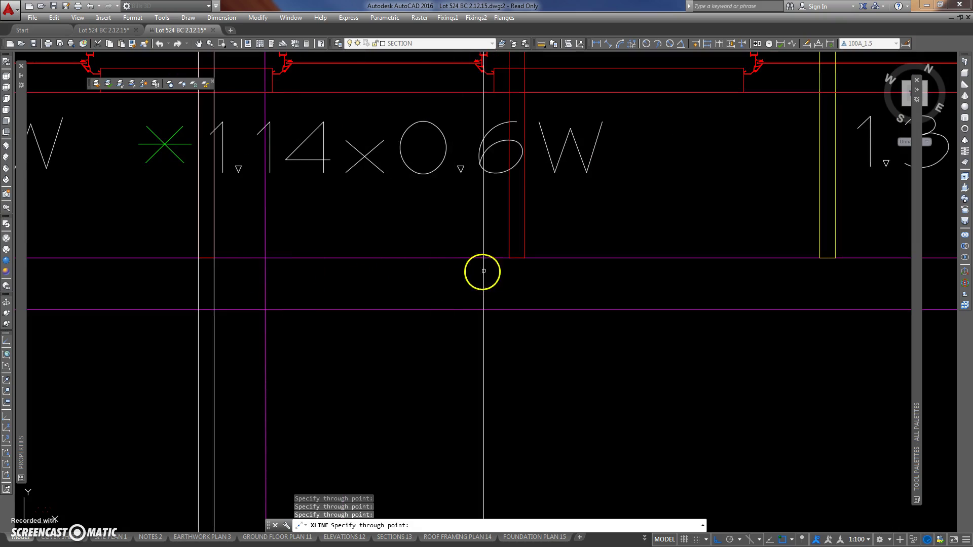
click(508, 259)
Add vertical construction lines through the girder beside the WC and the two trusses at the bedroom's 1.34x1.8W window.
middle_drag(556, 263, 451, 282)
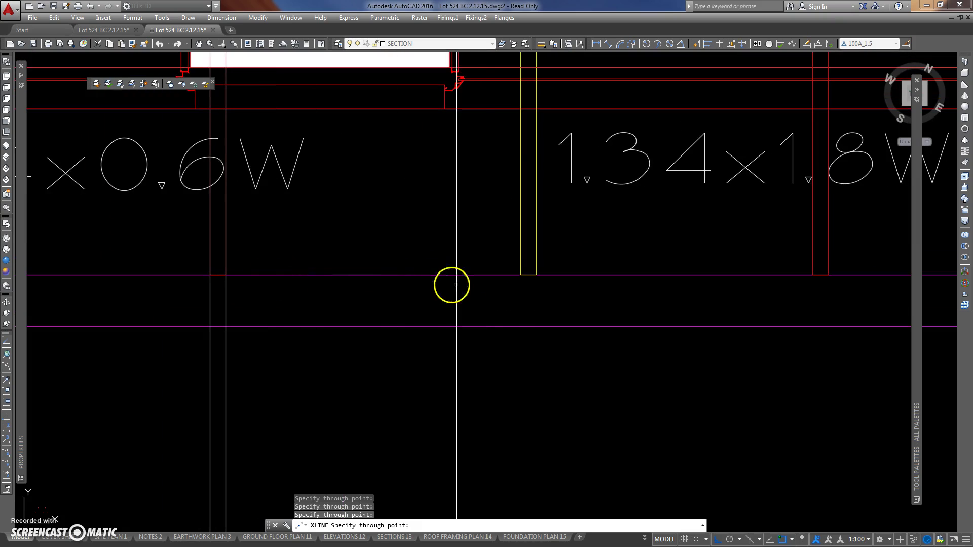
scroll(536, 270, down, 5)
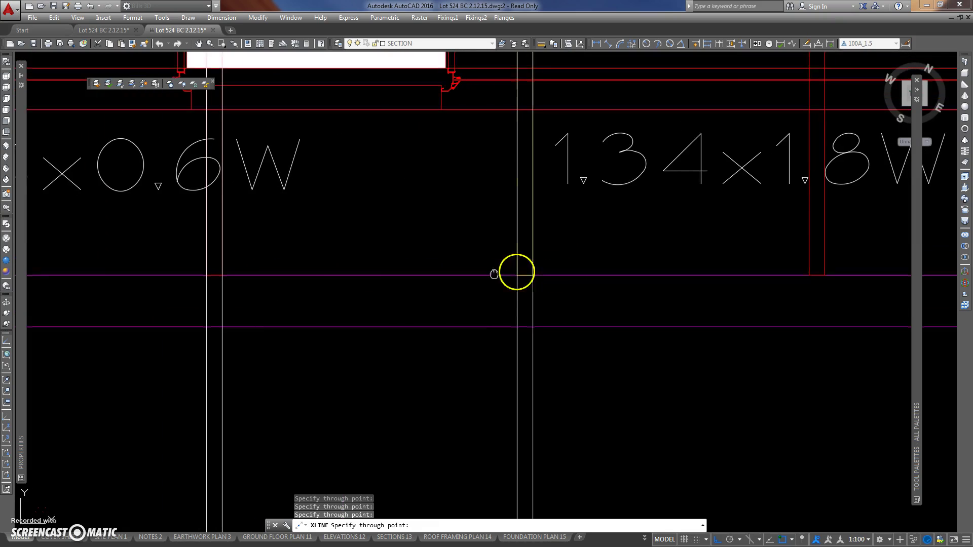
scroll(348, 278, up, 5)
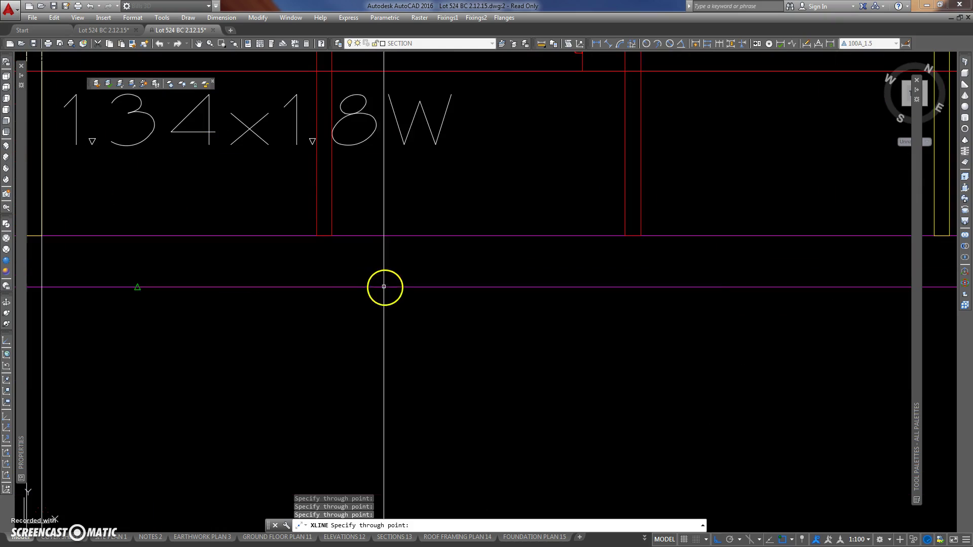
click(328, 236)
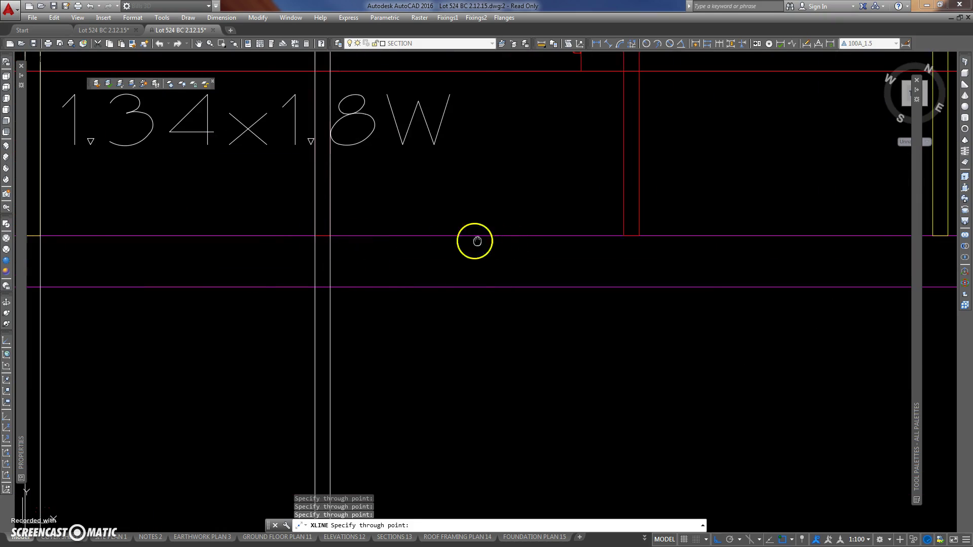
middle_drag(478, 238, 234, 242)
click(381, 240)
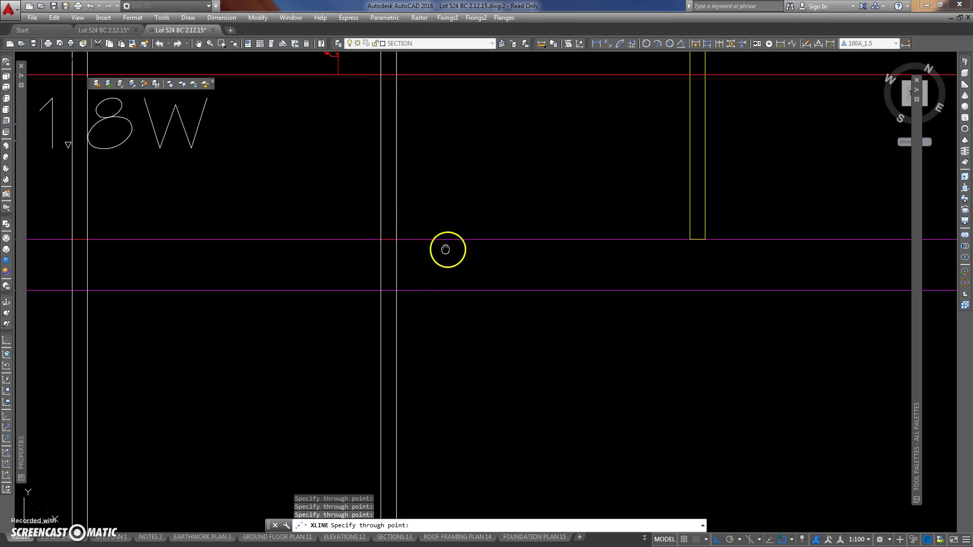
Add vertical construction lines through the edges of the two WIW girders, the shower truss and the ensuite girder.
middle_drag(446, 250, 454, 276)
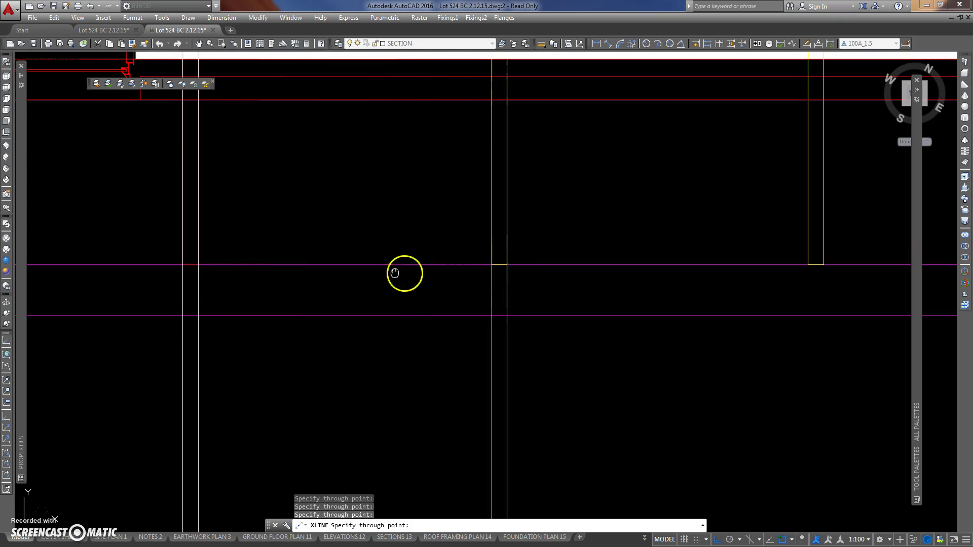
scroll(282, 278, down, 3)
scroll(232, 273, up, 5)
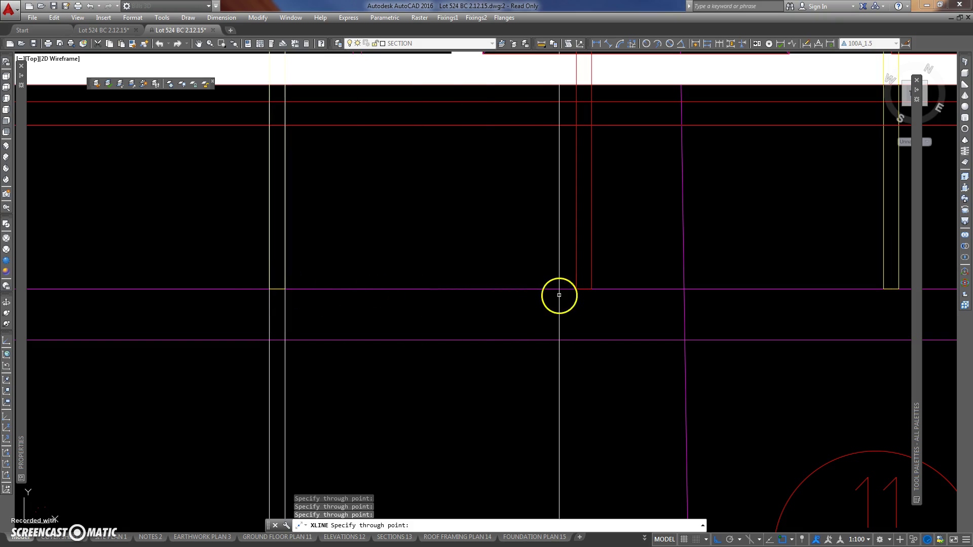
middle_drag(454, 290, 208, 278)
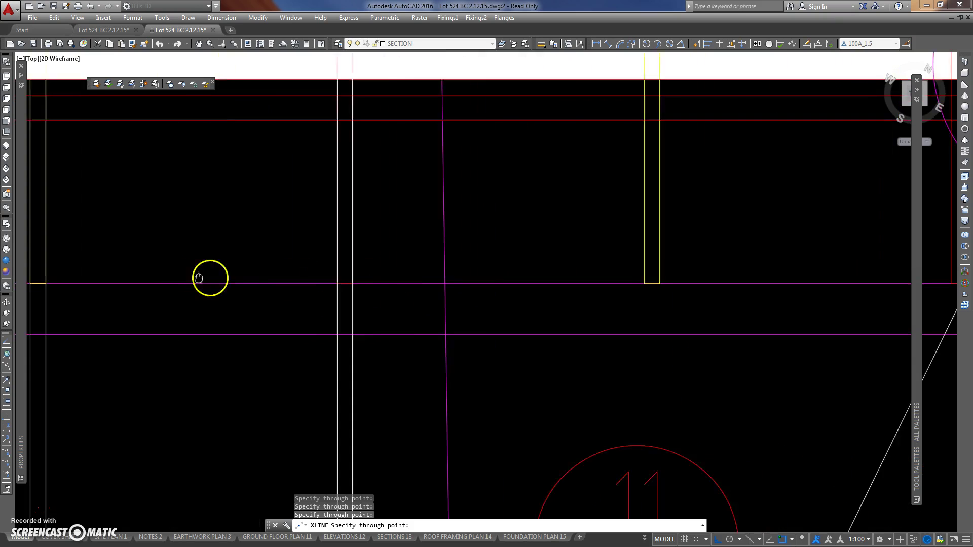
middle_drag(608, 290, 439, 283)
click(440, 283)
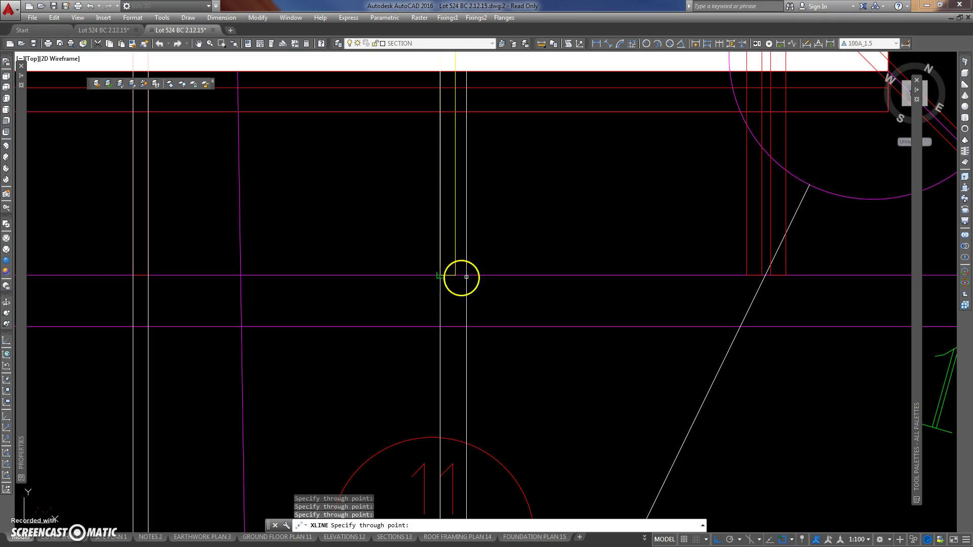
click(455, 275)
Place vertical construction lines on the last two closely spaced trusses by the ensuite corner and finish the construction line command.
middle_drag(535, 268, 354, 272)
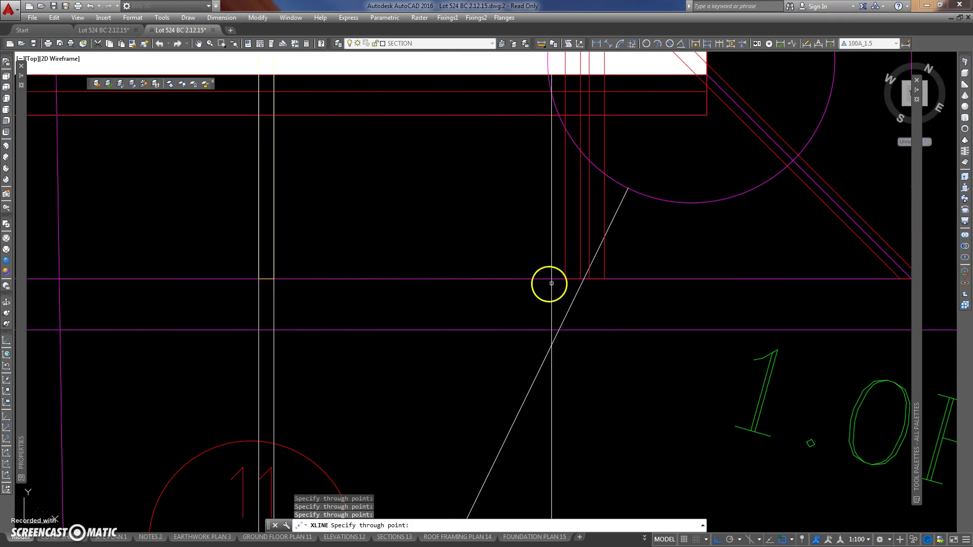
click(565, 278)
click(580, 278)
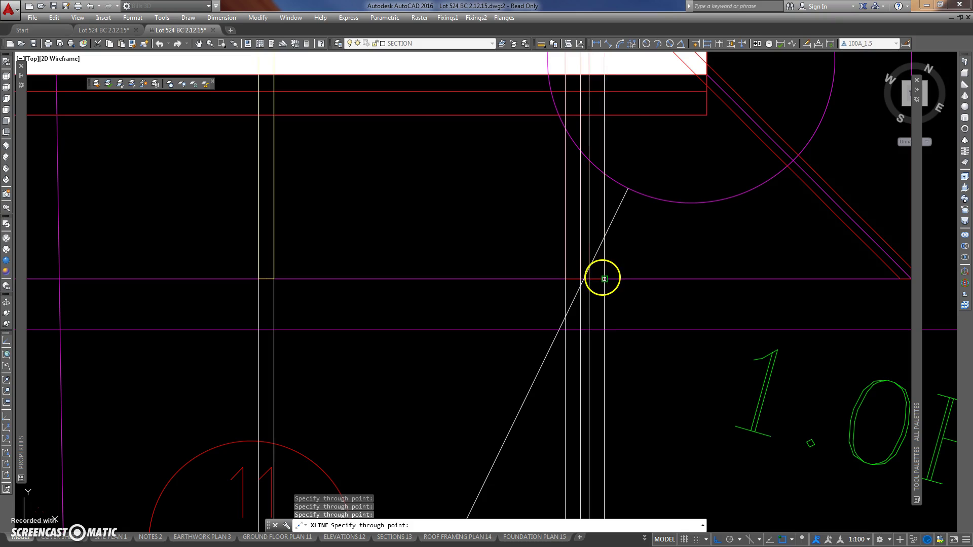
scroll(580, 279, down, 7)
key(Escape)
key(Escape)
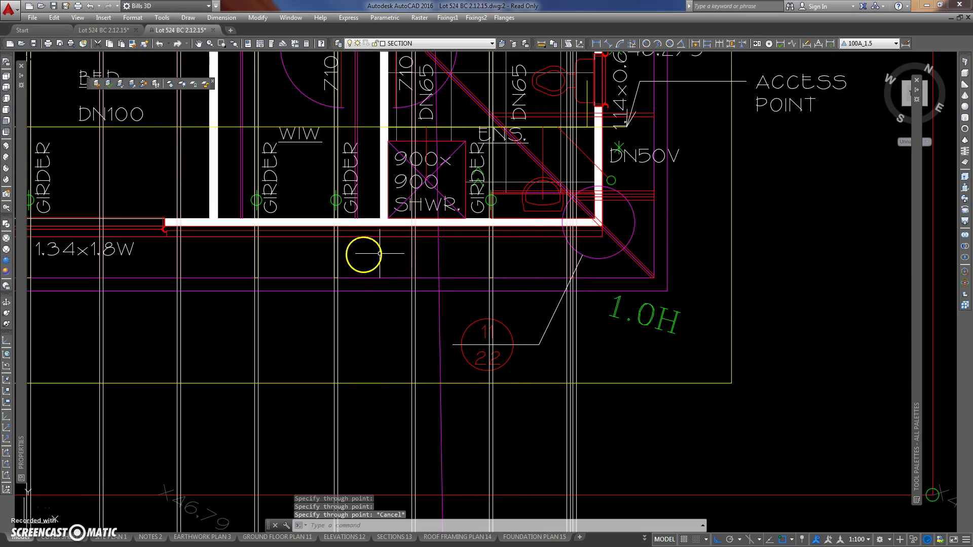
middle_drag(428, 228, 445, 267)
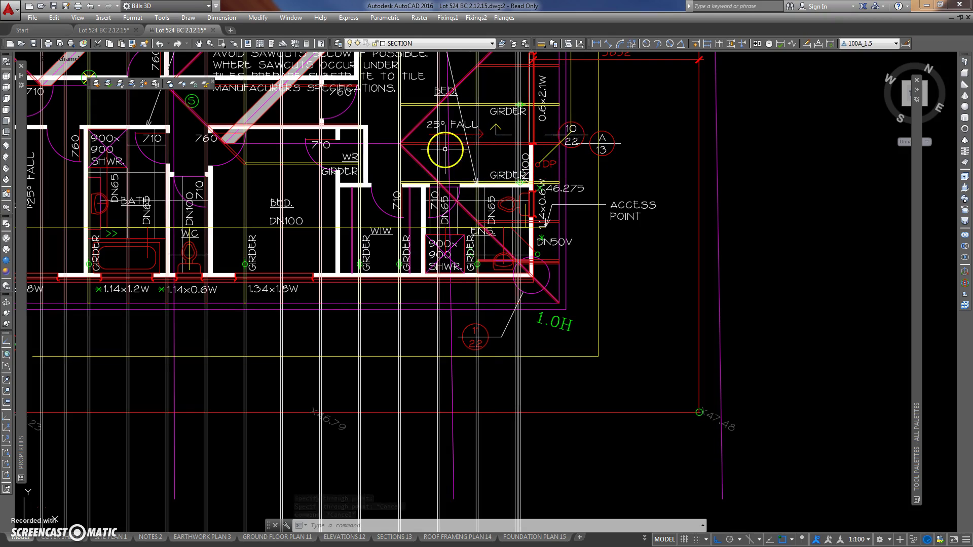
mouse_move(443, 145)
middle_down()
mouse_move(460, 163)
mouse_move(463, 131)
middle_up()
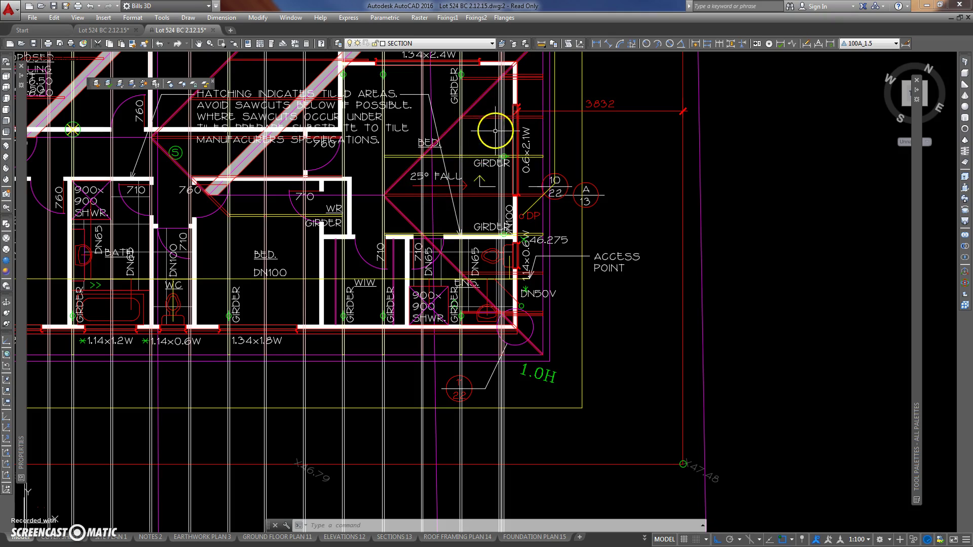
middle_drag(499, 330, 500, 229)
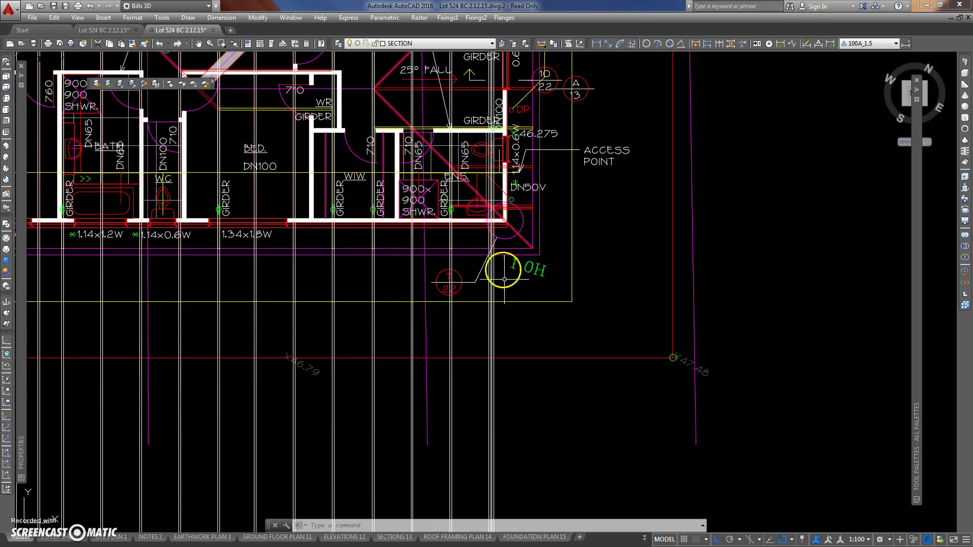
Trim away the parts of all vertical construction lines below the section's ceiling line, using that line as the cutting edge.
scroll(497, 279, up, 3)
scroll(509, 277, down, 5)
mouse_move(460, 279)
middle_down()
mouse_move(506, 246)
mouse_move(320, 289)
mouse_move(332, 239)
middle_up()
scroll(320, 289, up, 5)
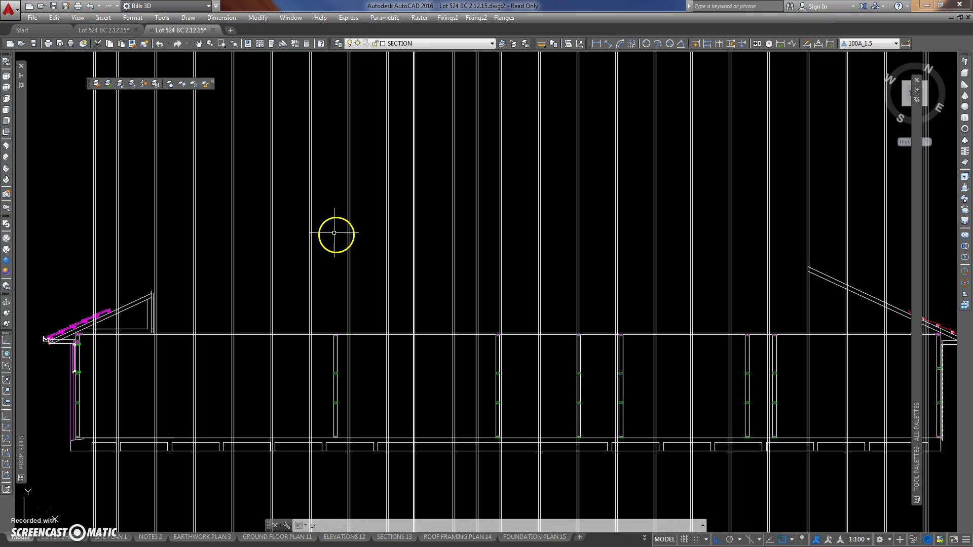
key(Return)
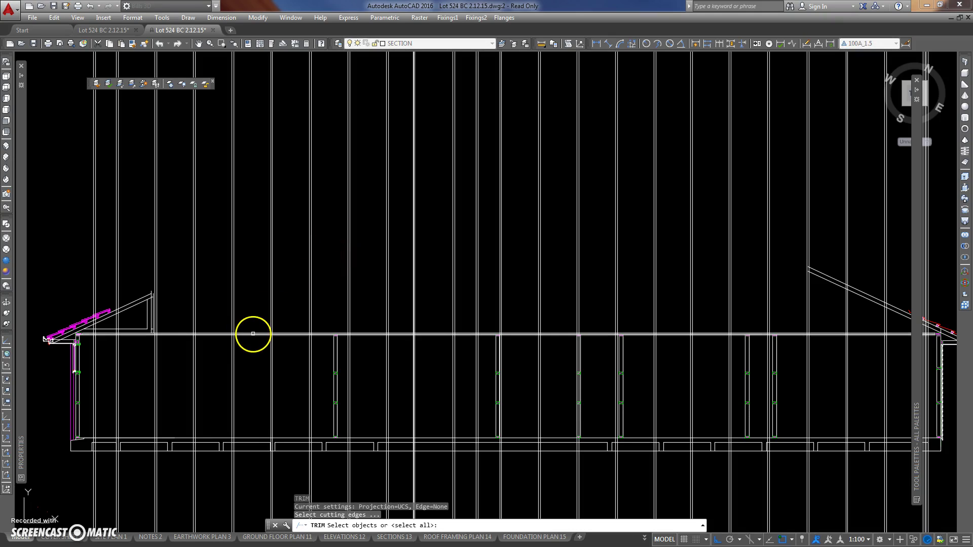
click(251, 336)
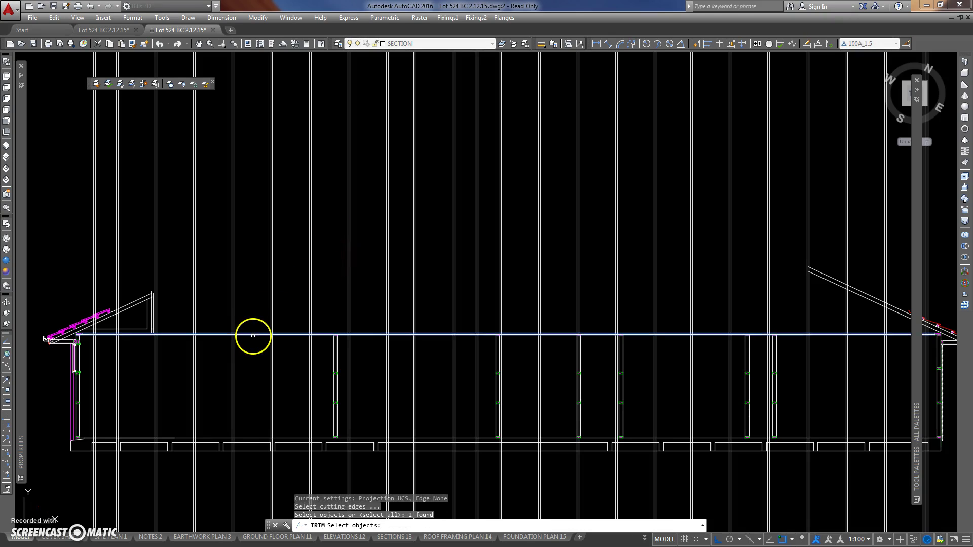
scroll(278, 348, down, 5)
key(Return)
click(467, 397)
click(280, 426)
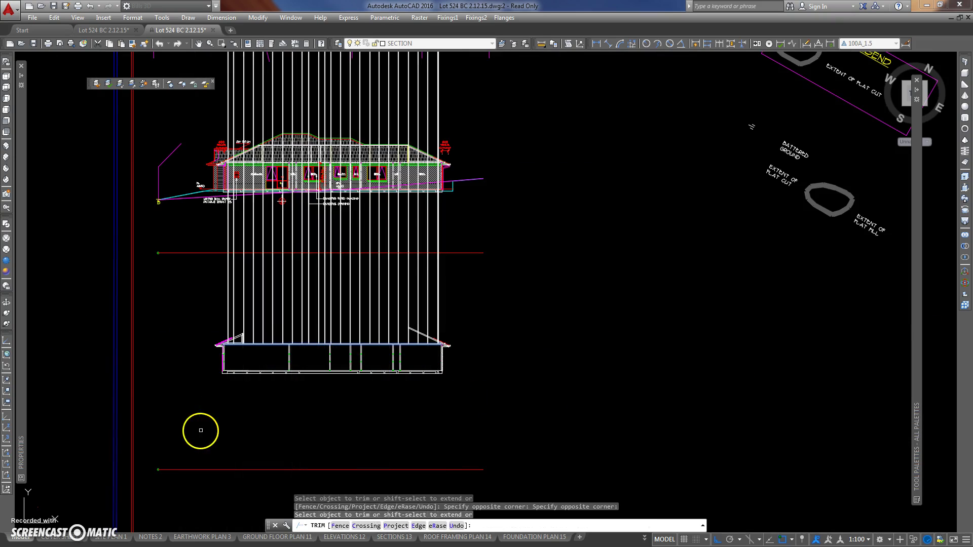
scroll(413, 365, up, 3)
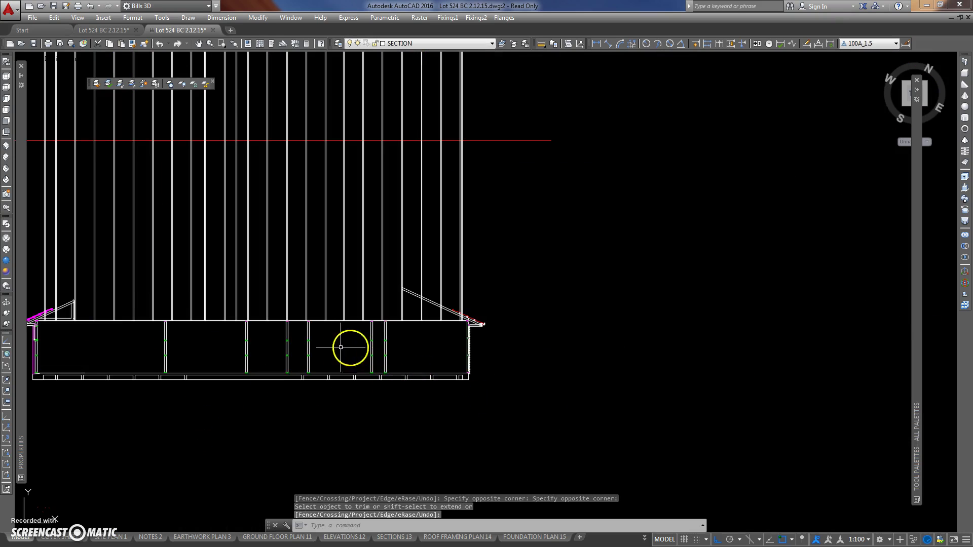
Draw a horizontal line from the section A marker on the floor plan across and past the side elevation.
middle_drag(340, 347, 406, 352)
scroll(473, 314, down, 5)
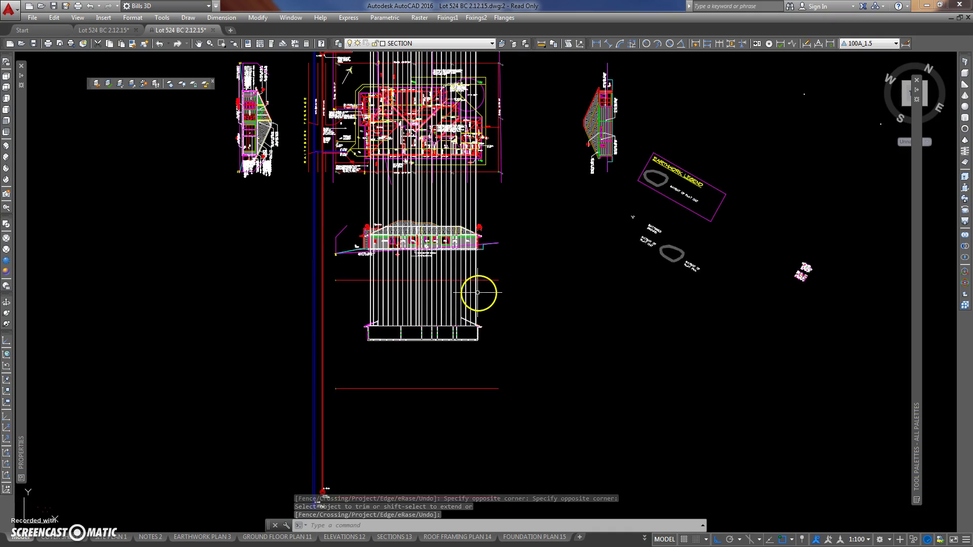
scroll(447, 220, up, 4)
scroll(456, 255, up, 4)
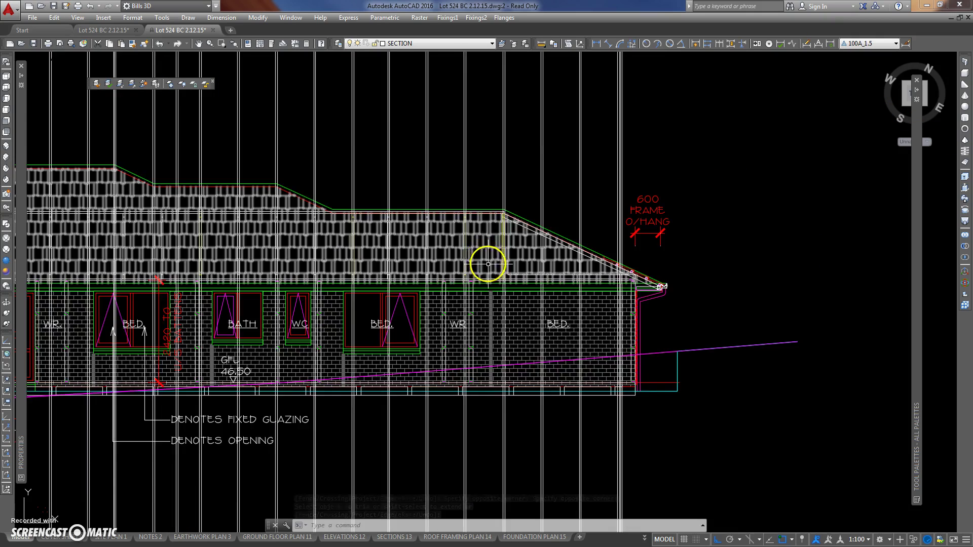
scroll(552, 249, down, 5)
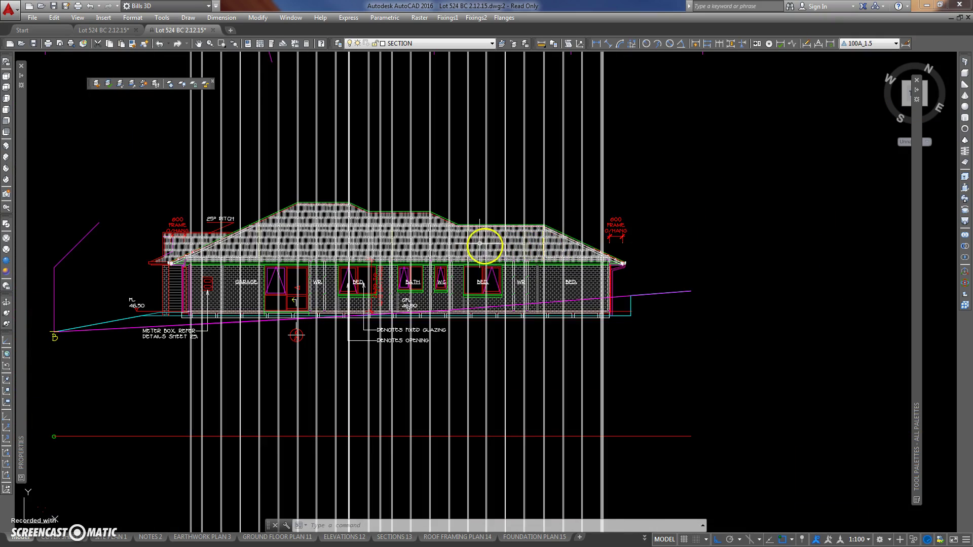
scroll(481, 247, down, 5)
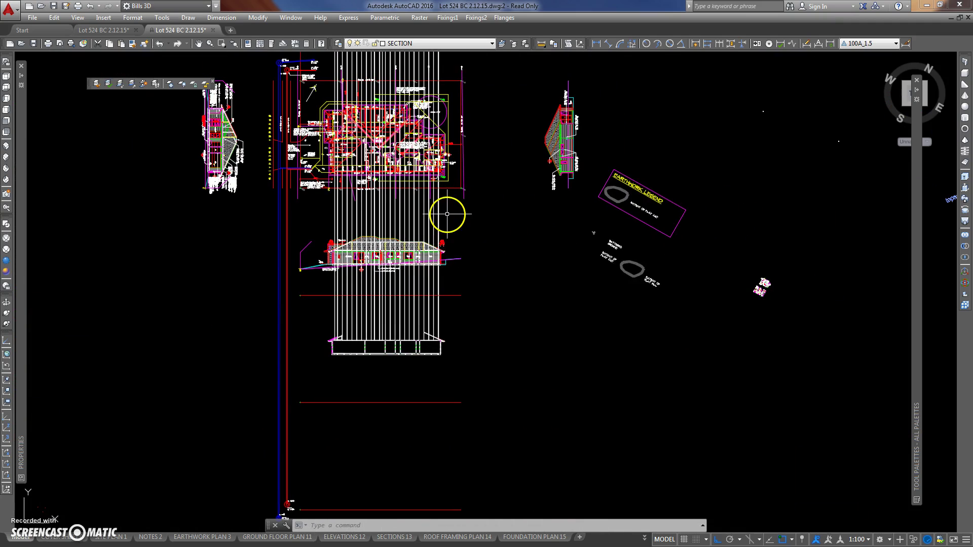
scroll(435, 333, up, 3)
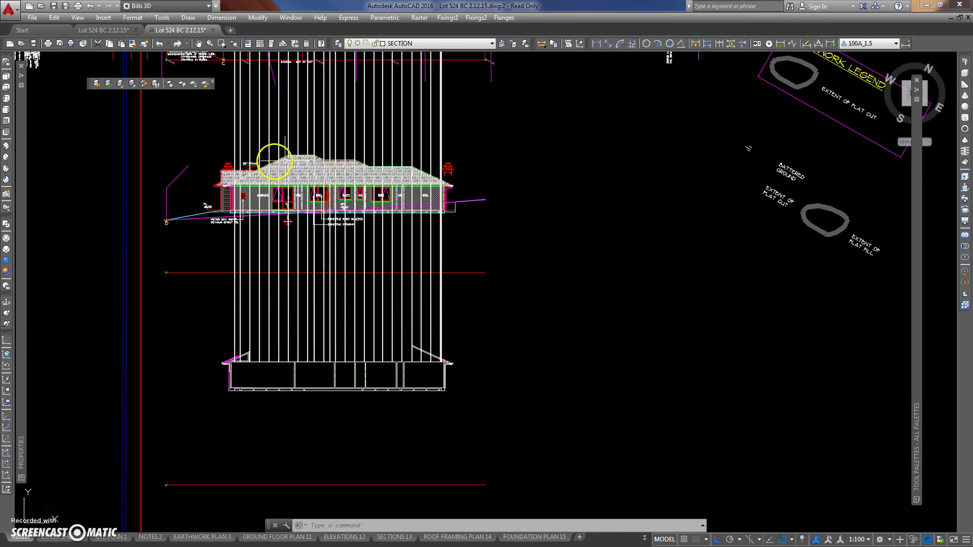
middle_drag(428, 152, 369, 321)
scroll(408, 260, up, 4)
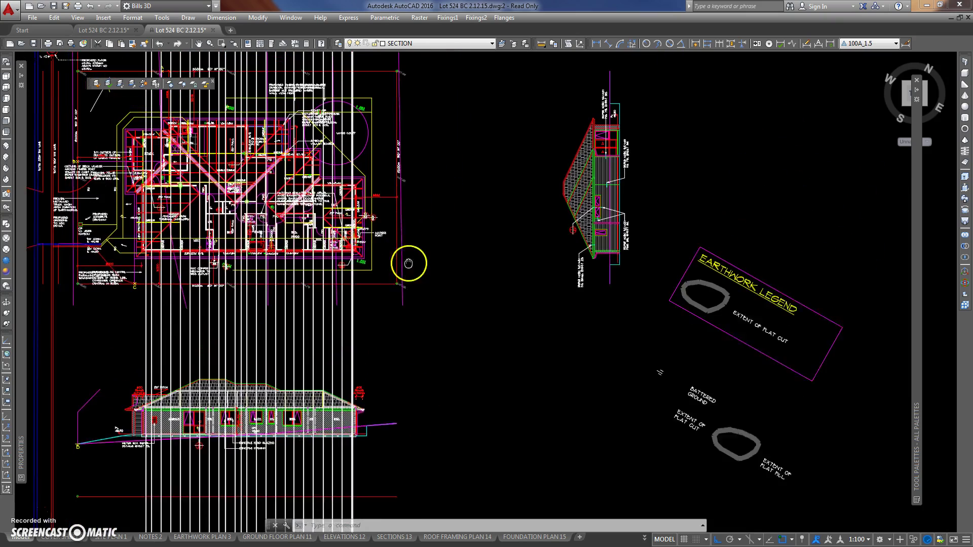
middle_drag(404, 224, 310, 235)
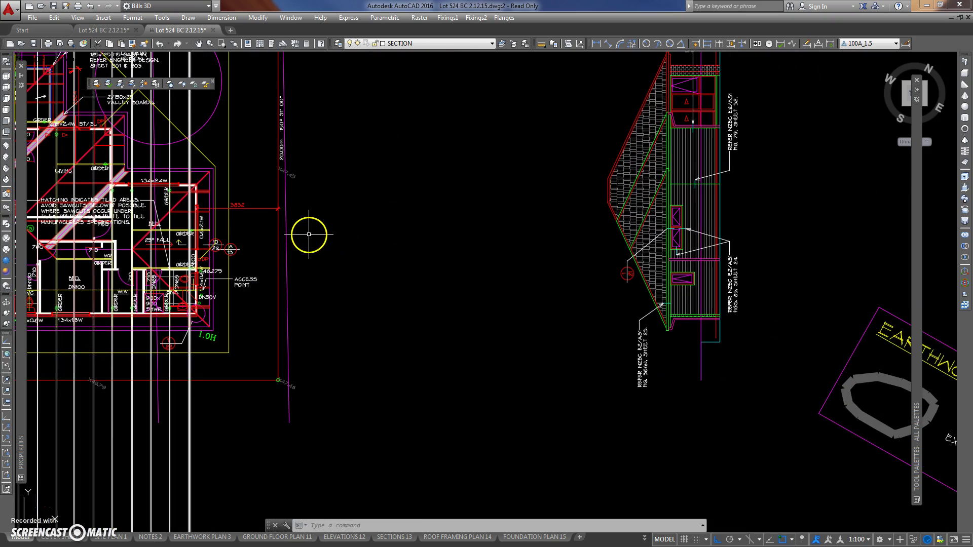
key(Return)
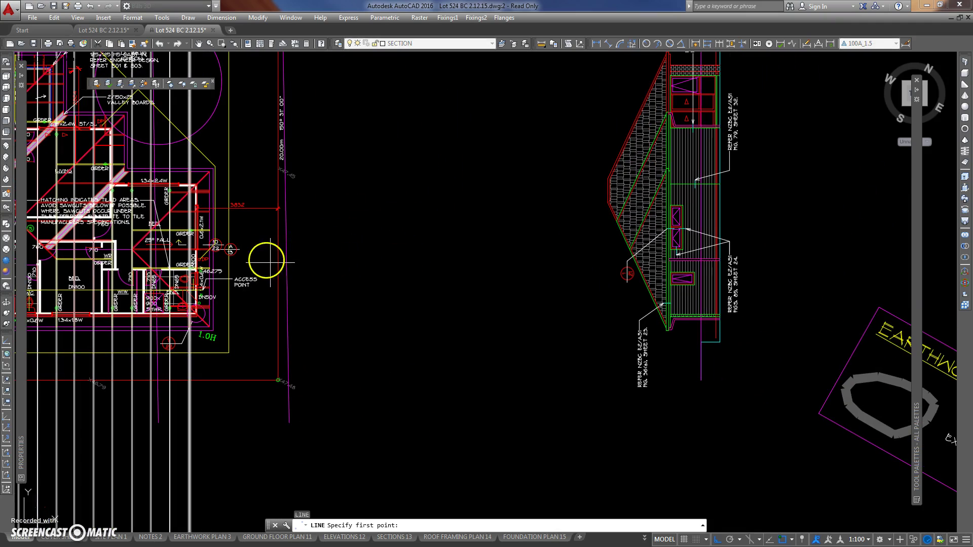
click(243, 250)
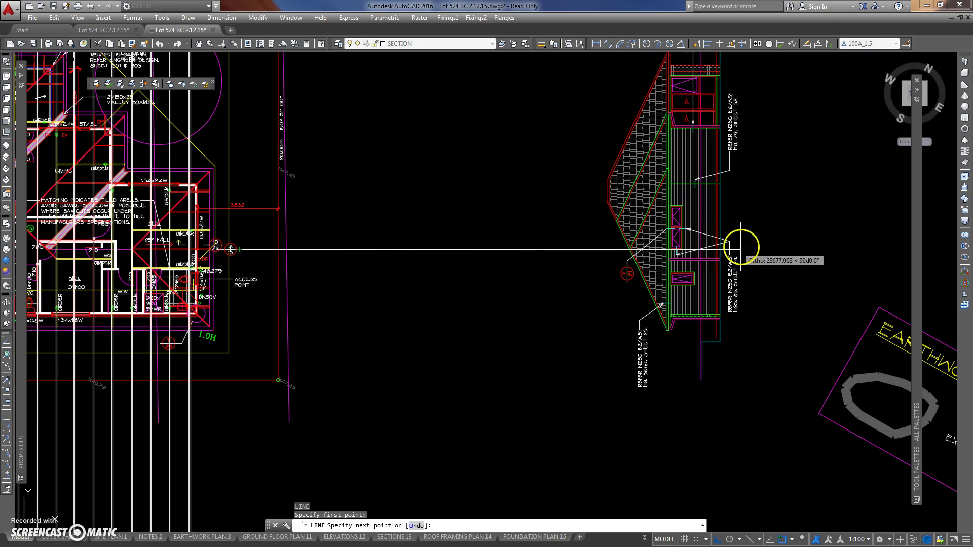
click(779, 236)
key(Return)
Add a linear dimension from the side elevation's magenta ground line to where the projected line meets the roof slope, placed beyond the elevation.
scroll(647, 232, up, 10)
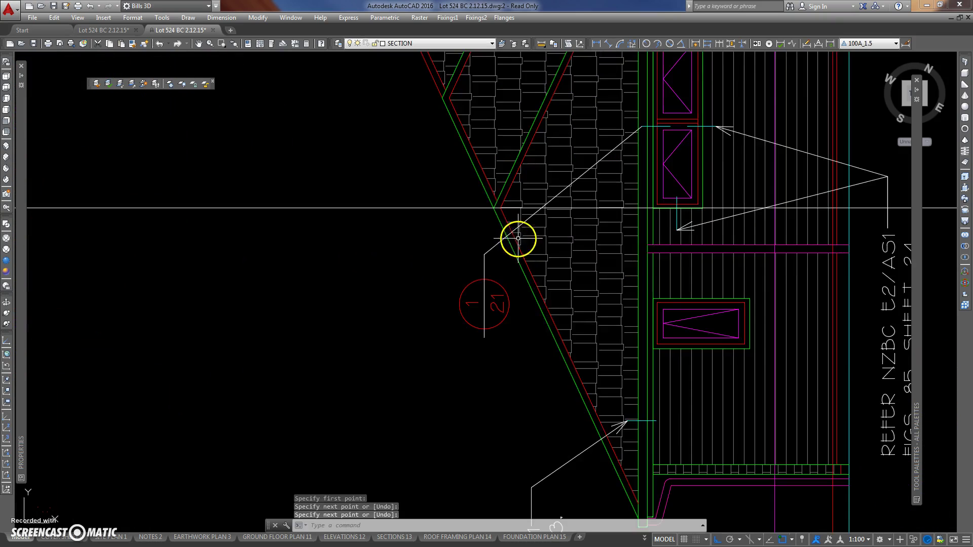
scroll(438, 215, down, 5)
scroll(408, 218, down, 4)
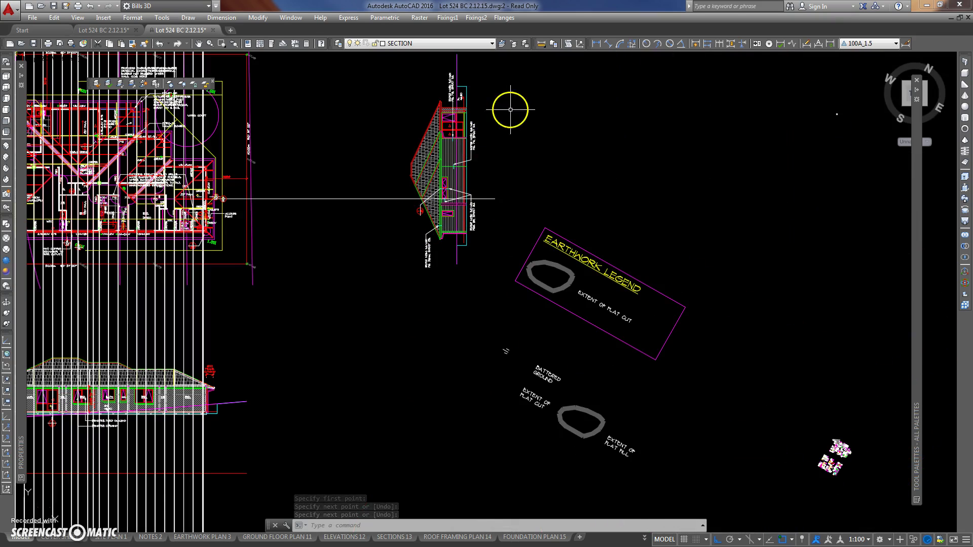
click(597, 43)
scroll(451, 261, up, 3)
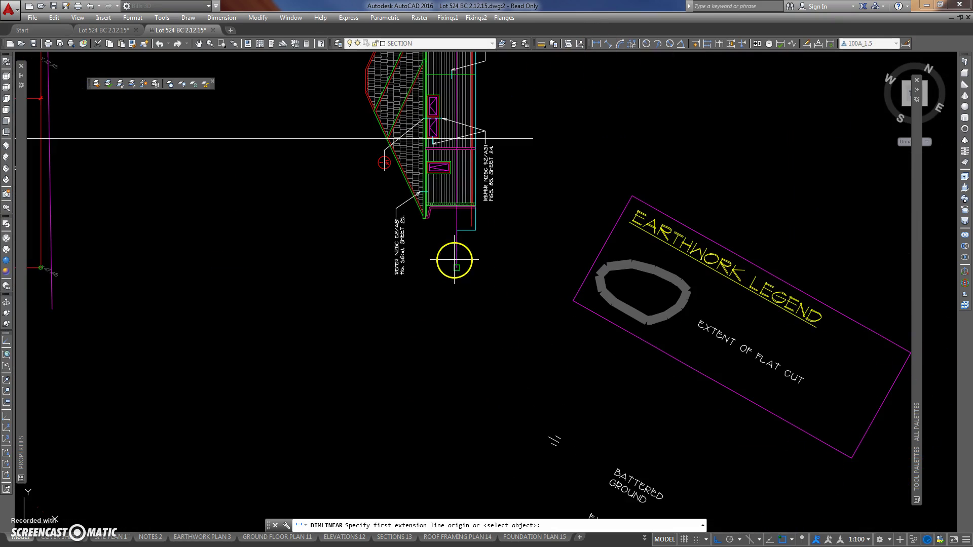
click(451, 250)
scroll(451, 249, up, 5)
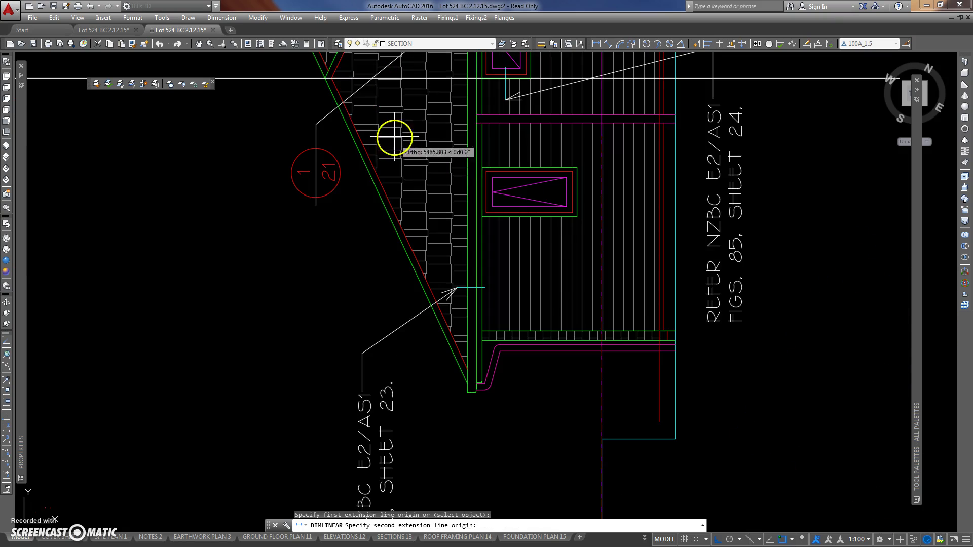
click(325, 79)
scroll(336, 235, down, 8)
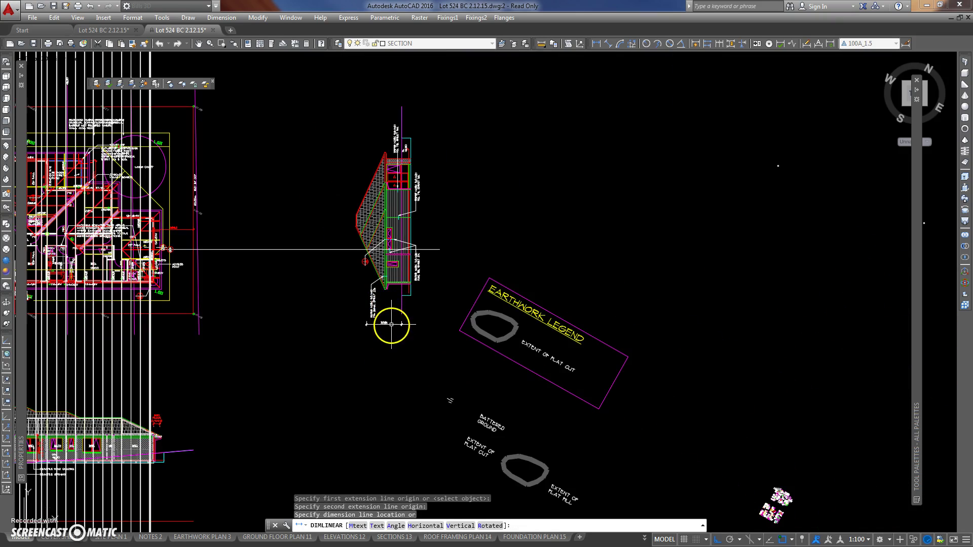
click(391, 324)
scroll(383, 316, up, 8)
scroll(405, 304, down, 5)
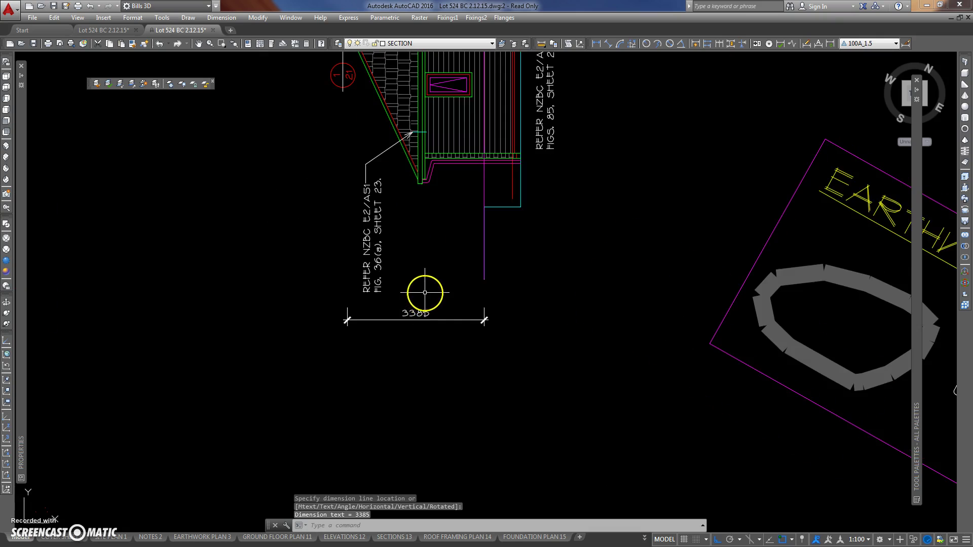
middle_drag(424, 293, 410, 331)
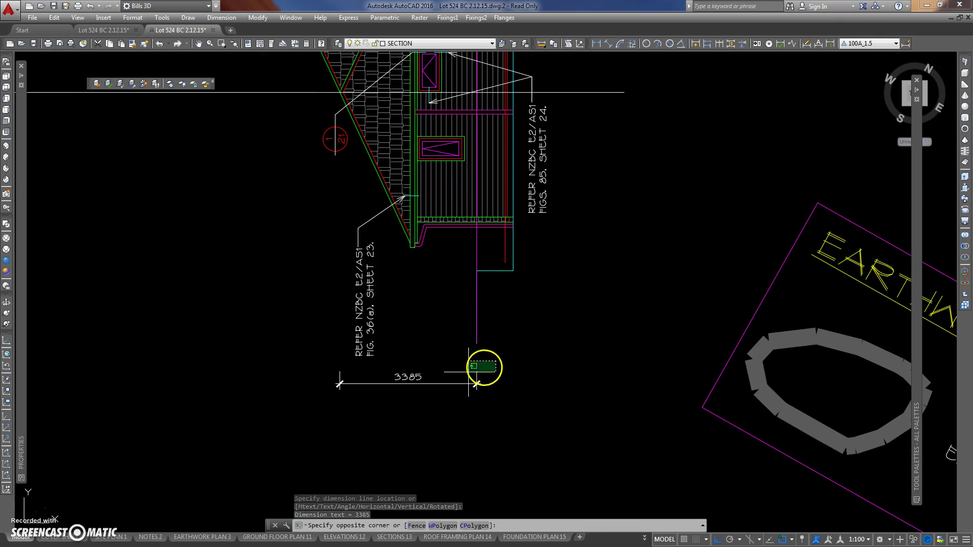
Stretch the dimension's origin from the magenta ground line to the red floor level line, keeping its roof end in place.
click(477, 370)
click(477, 344)
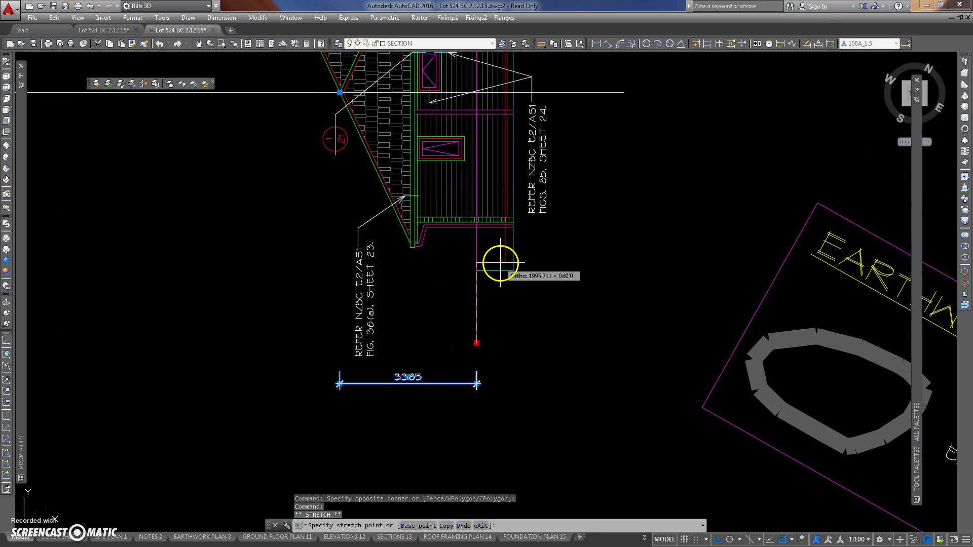
key(Escape)
key(Escape)
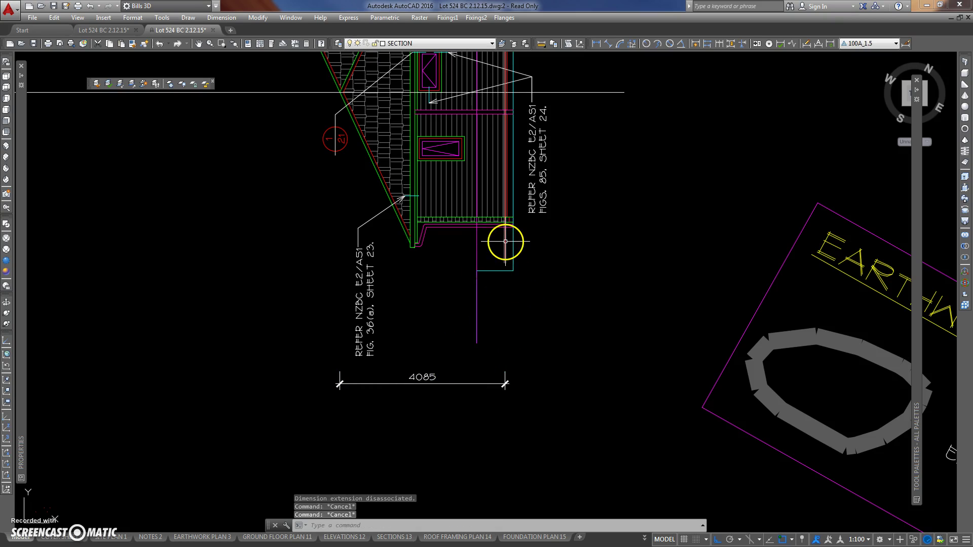
scroll(369, 213, up, 4)
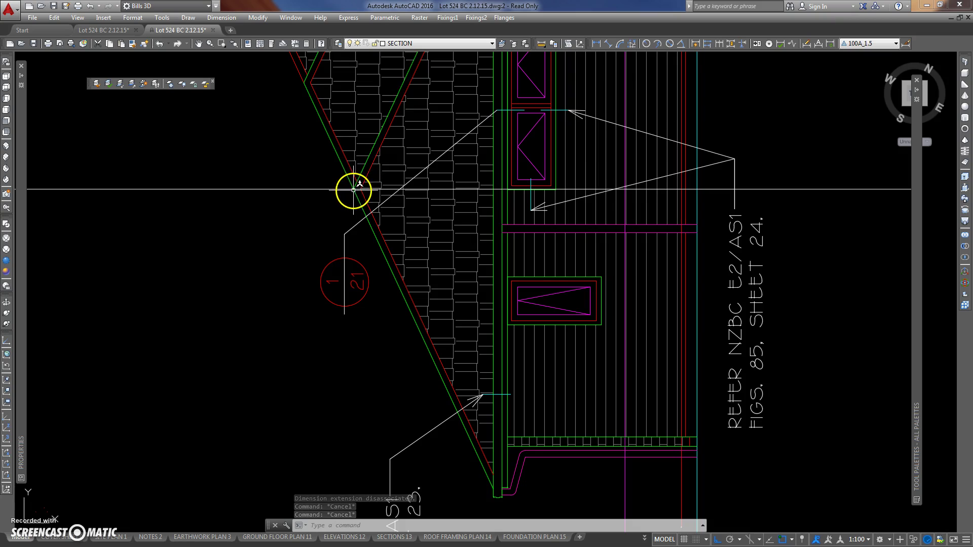
scroll(353, 190, down, 8)
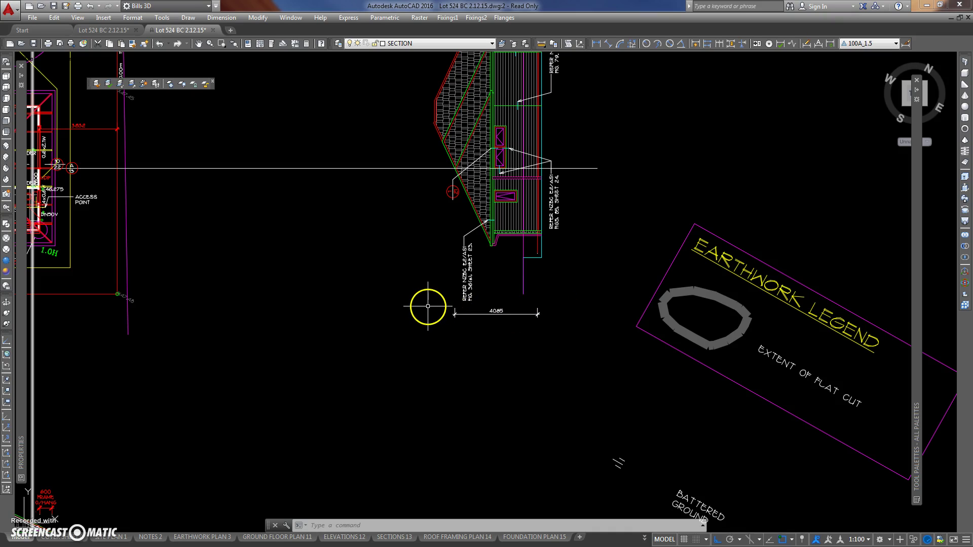
Offset the section's floor line upward by 4085 to mark the roof height.
middle_drag(473, 230, 478, 285)
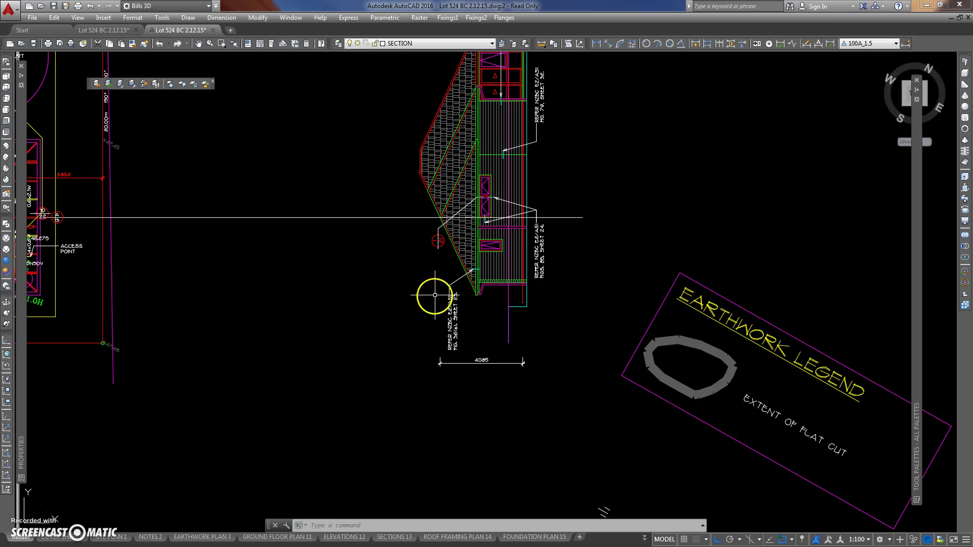
scroll(400, 353, down, 7)
scroll(393, 340, down, 2)
scroll(386, 334, up, 8)
middle_drag(413, 325, 386, 306)
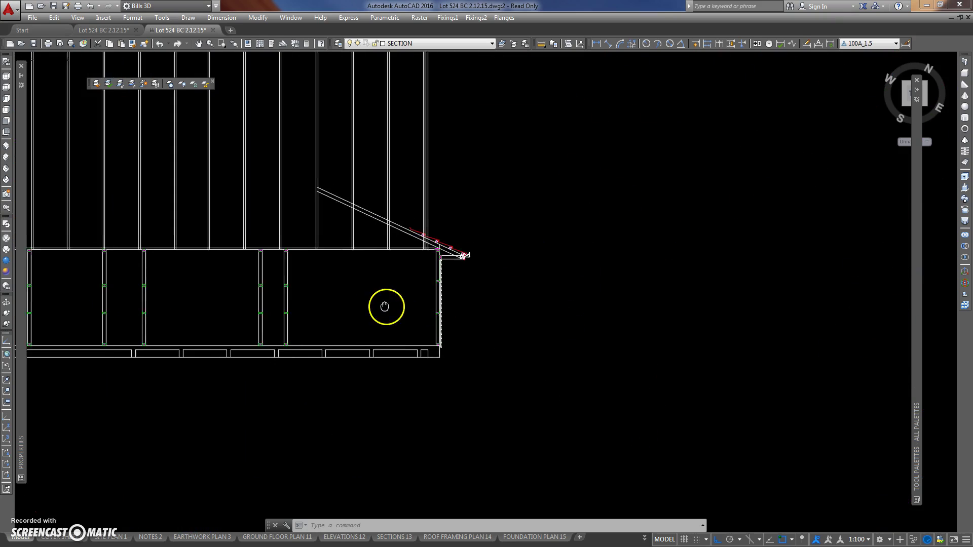
scroll(385, 306, down, 3)
text(o)
key(Return)
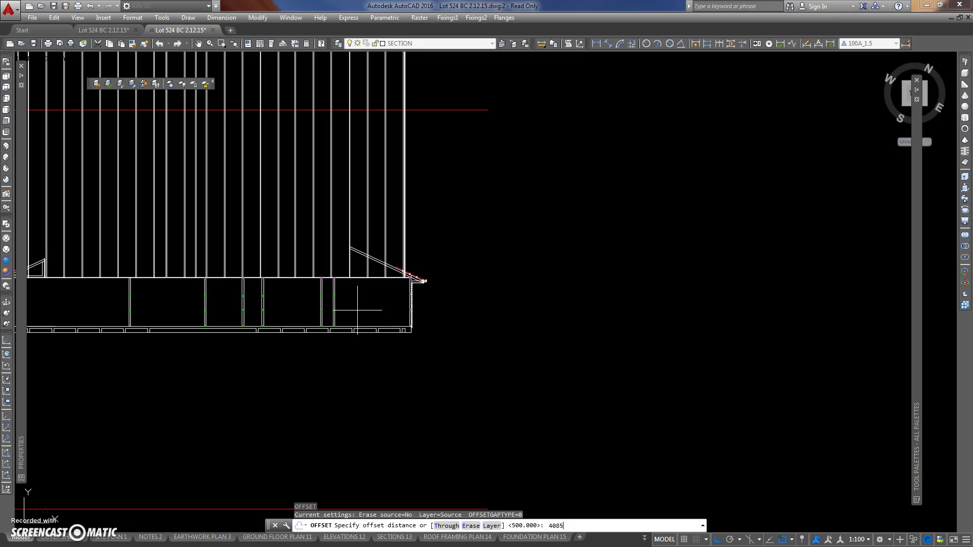
key(Return)
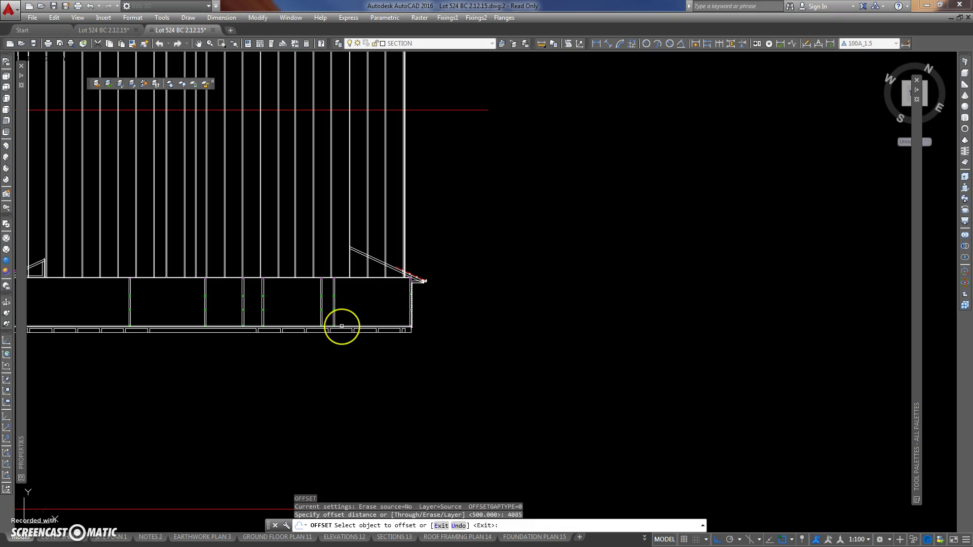
click(342, 326)
click(347, 306)
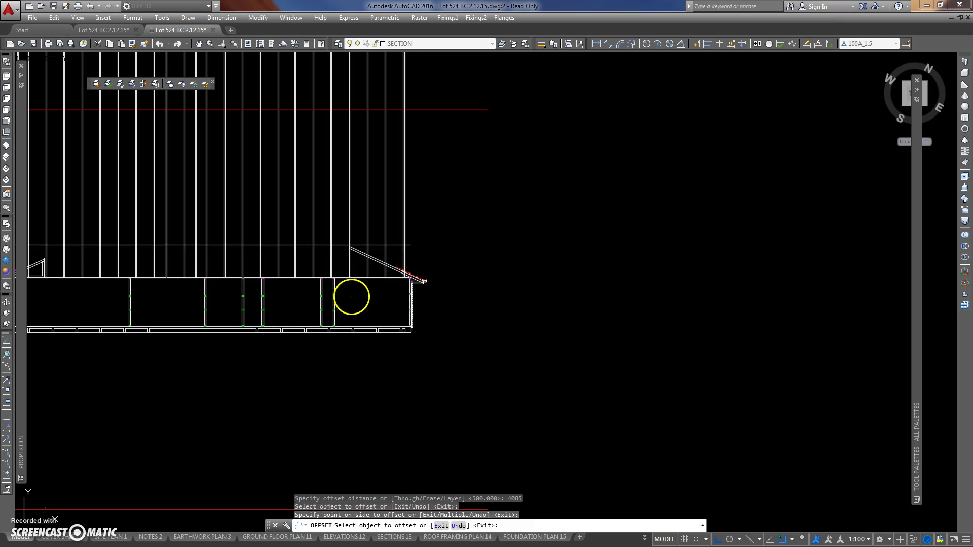
key(Escape)
key(Escape)
Trim off the parts of all vertical construction lines above the new roof height line on the section.
middle_drag(302, 271, 391, 278)
scroll(387, 255, down, 3)
scroll(386, 251, up, 3)
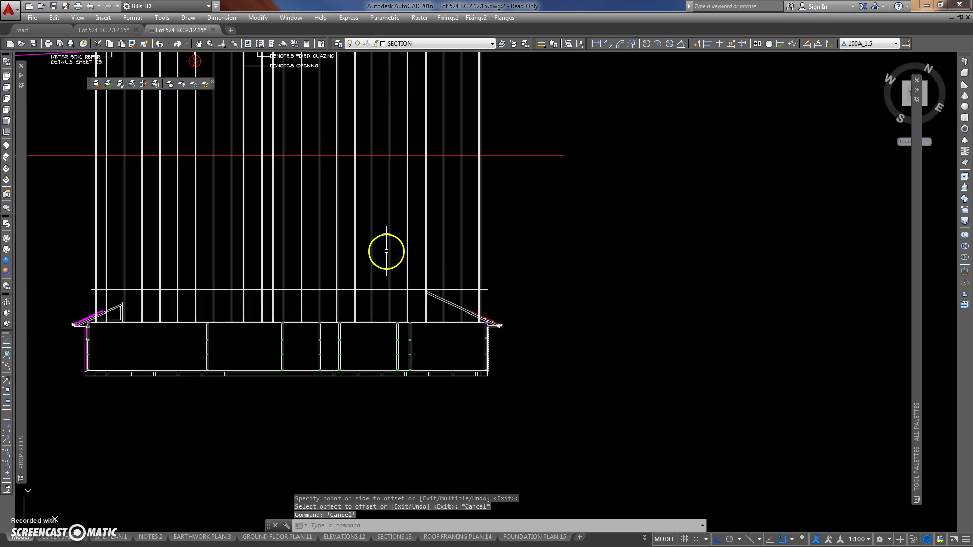
key(Escape)
key(Escape)
text(tr)
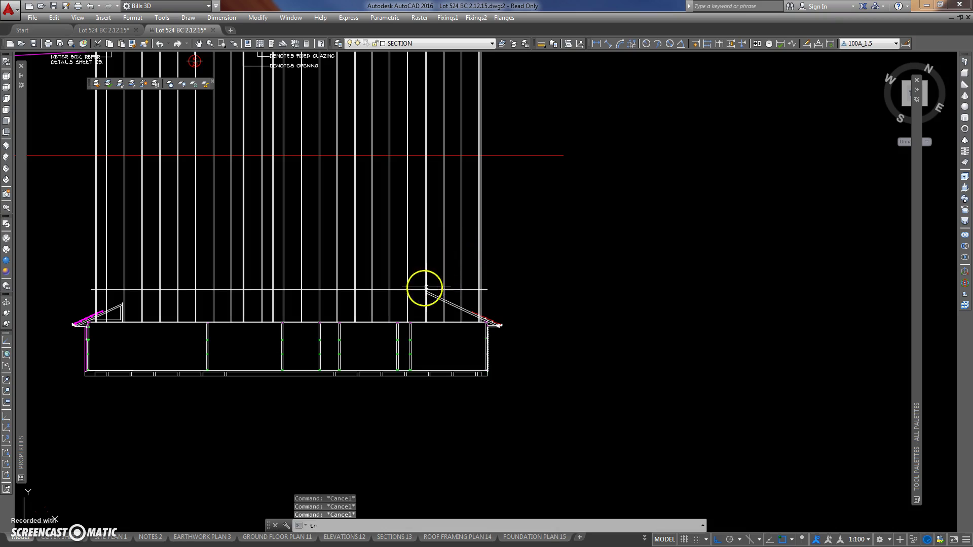
key(Return)
click(394, 289)
key(Return)
drag(510, 237, 83, 251)
scroll(468, 275, up, 3)
middle_drag(441, 272, 416, 175)
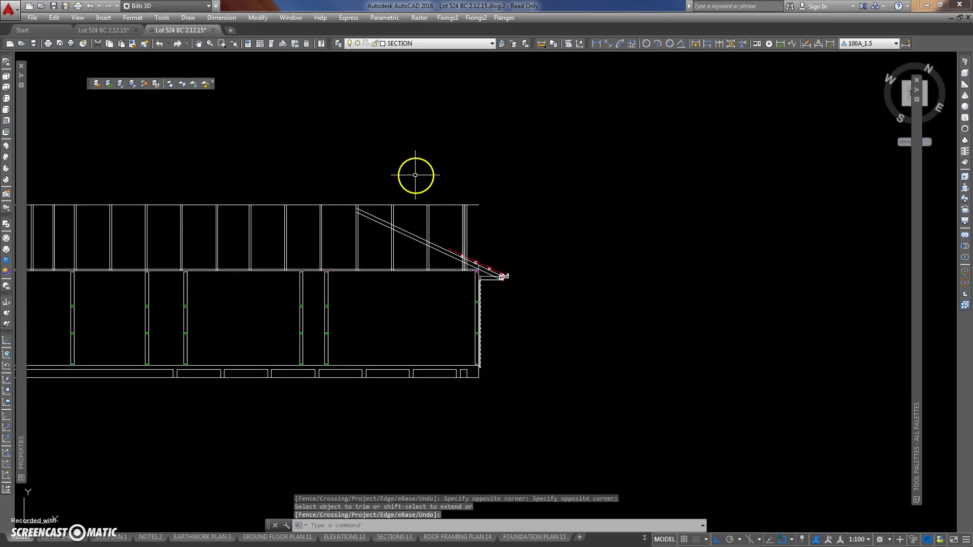
scroll(412, 259, down, 5)
scroll(405, 160, up, 3)
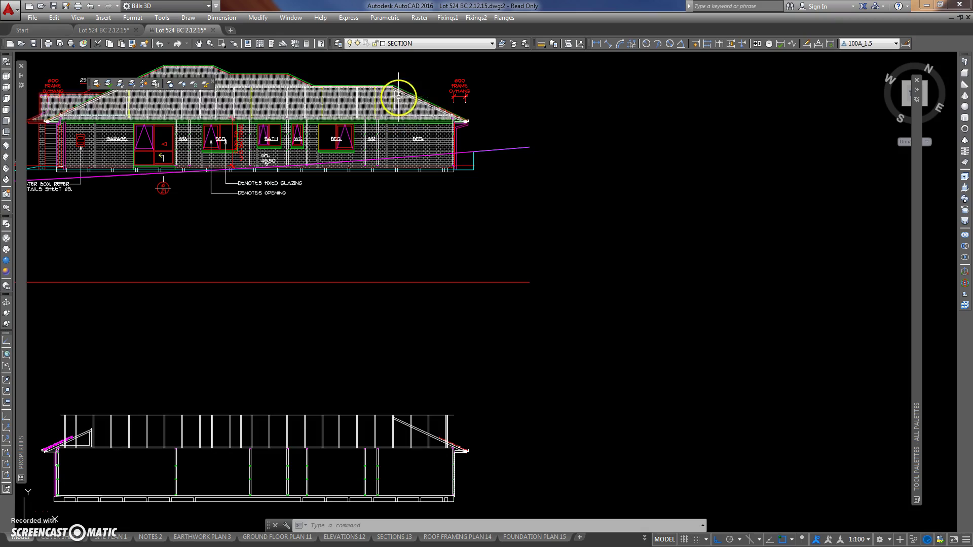
scroll(415, 218, down, 3)
middle_drag(416, 217, 413, 272)
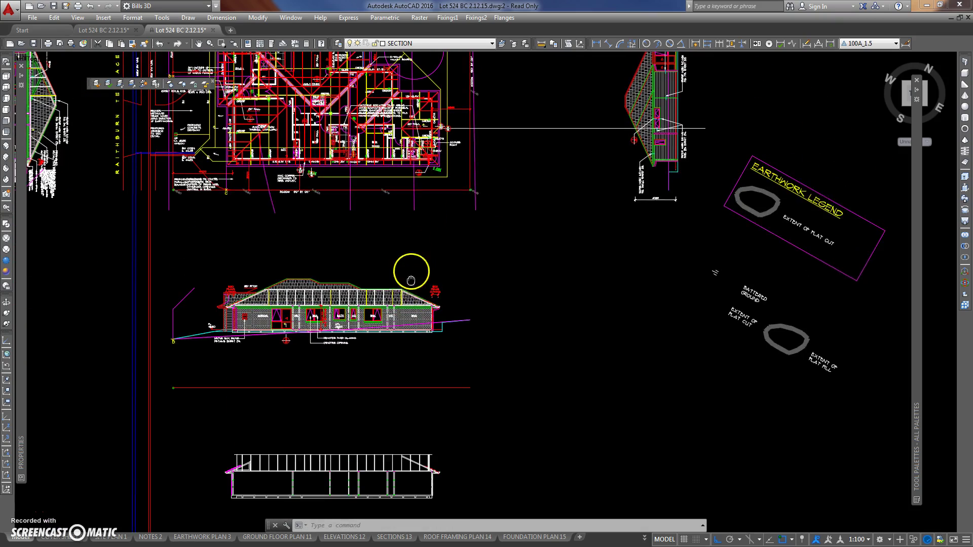
Examine the hip-end girder truss on the floor plan and the matching hip slope and last truss on the elevation.
scroll(412, 130, up, 3)
middle_drag(412, 131, 405, 185)
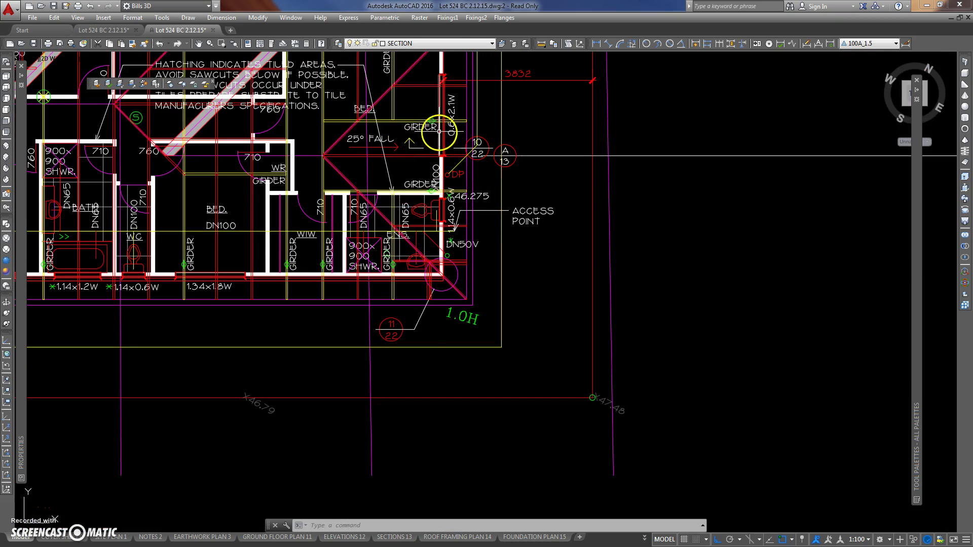
middle_drag(420, 127, 369, 178)
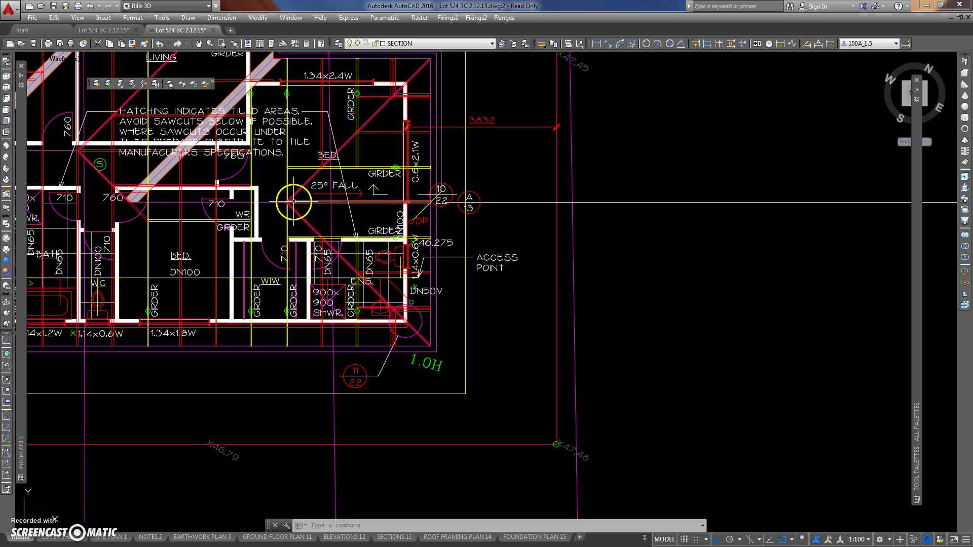
scroll(424, 202, down, 6)
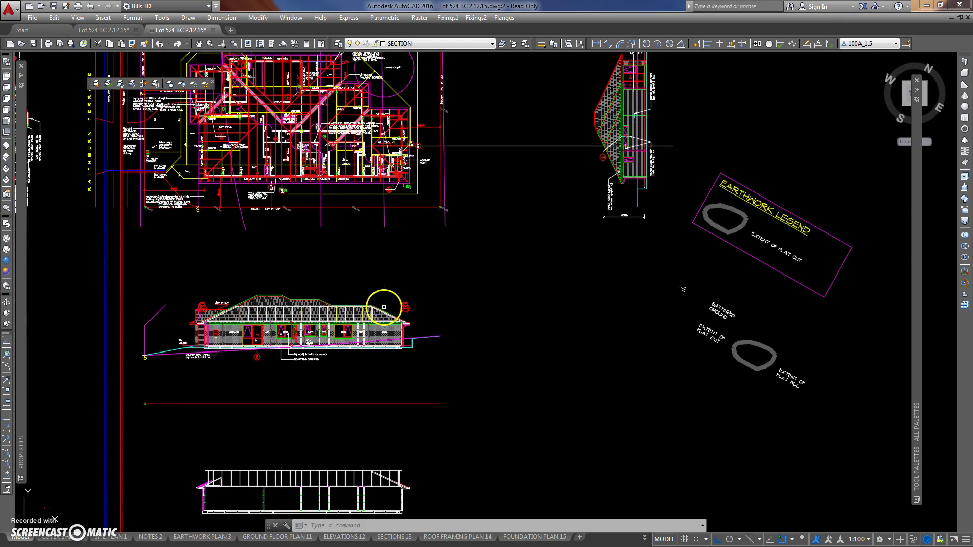
scroll(387, 311, up, 2)
scroll(359, 326, up, 5)
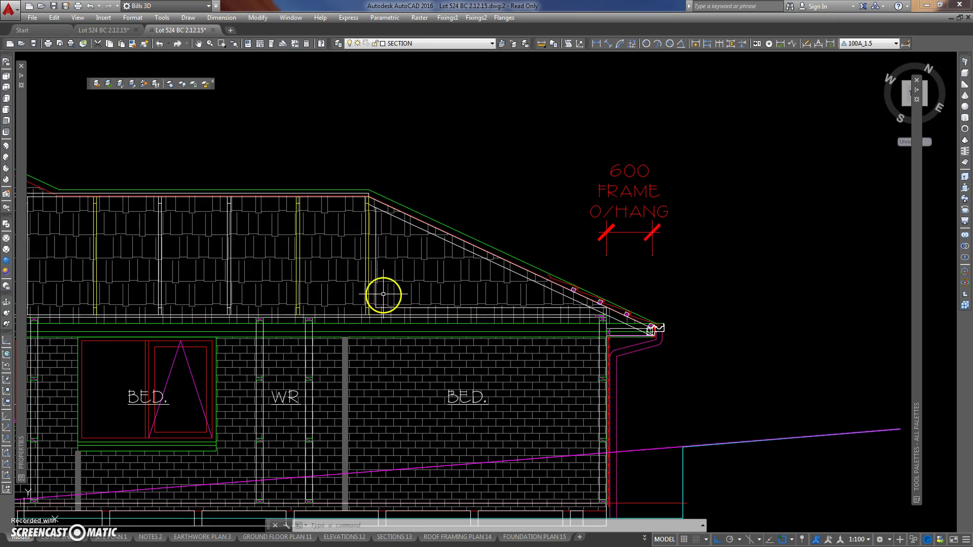
scroll(392, 271, down, 5)
scroll(390, 271, down, 1)
scroll(378, 276, up, 4)
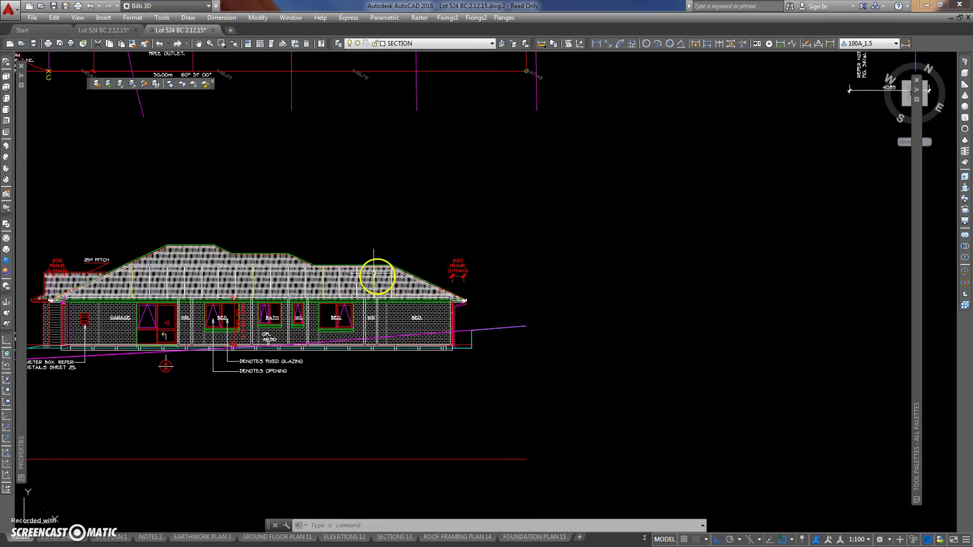
scroll(379, 273, up, 3)
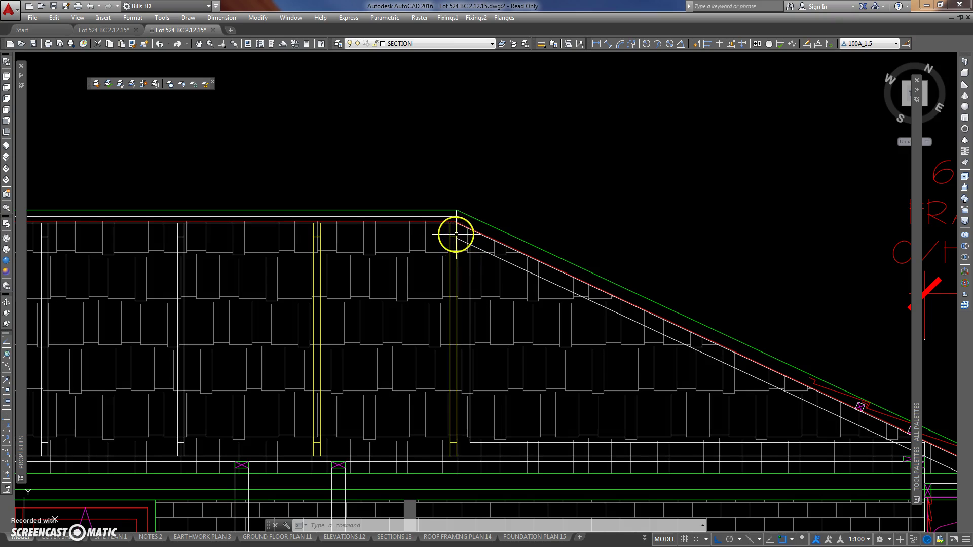
middle_drag(557, 272, 404, 261)
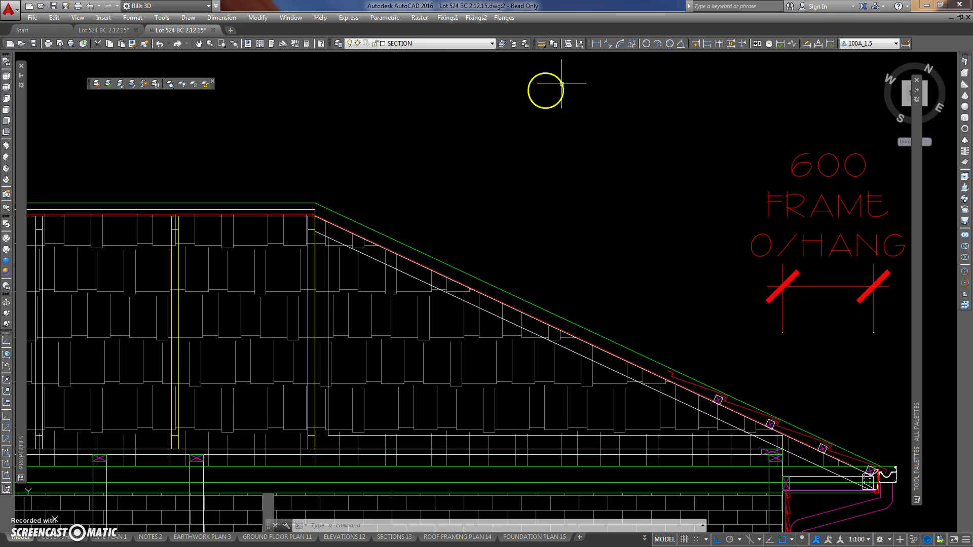
Measure the perpendicular depth of the hip rafter beside the last truss on the elevation with an aligned dimension.
click(607, 44)
scroll(355, 236, up, 5)
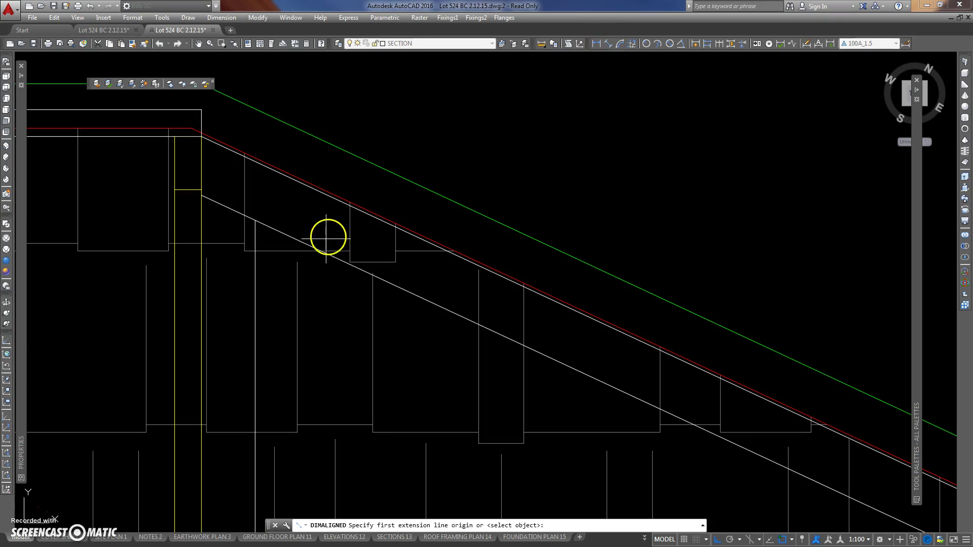
click(202, 195)
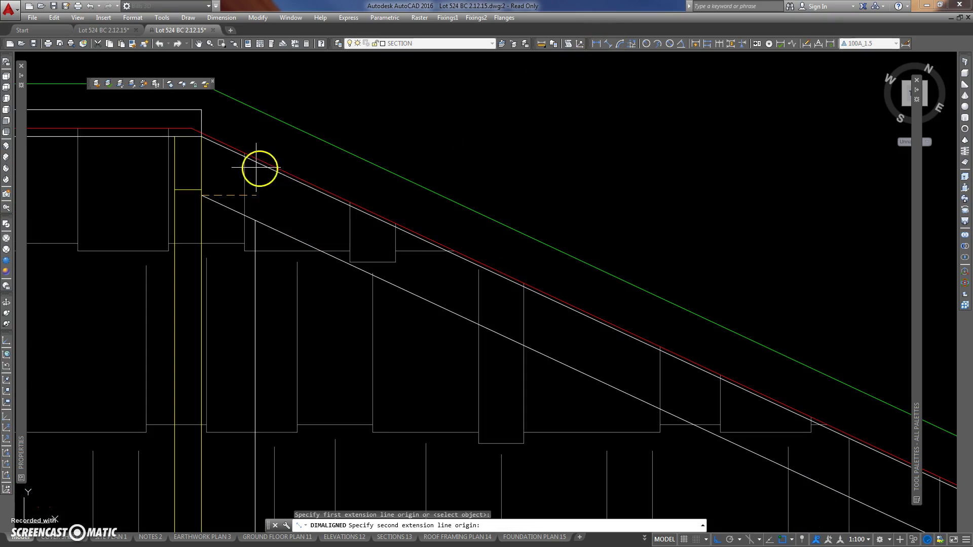
click(232, 154)
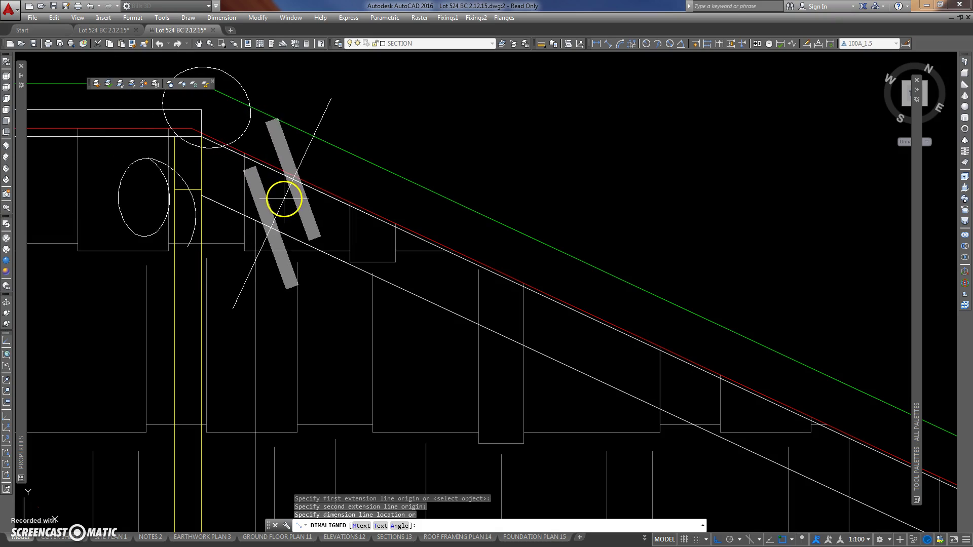
key(Escape)
Erase the vertical construction lines crossing the sloping rafter near the eaves, beyond the section's last hip-end truss.
scroll(347, 265, down, 5)
scroll(537, 252, up, 3)
scroll(536, 253, down, 6)
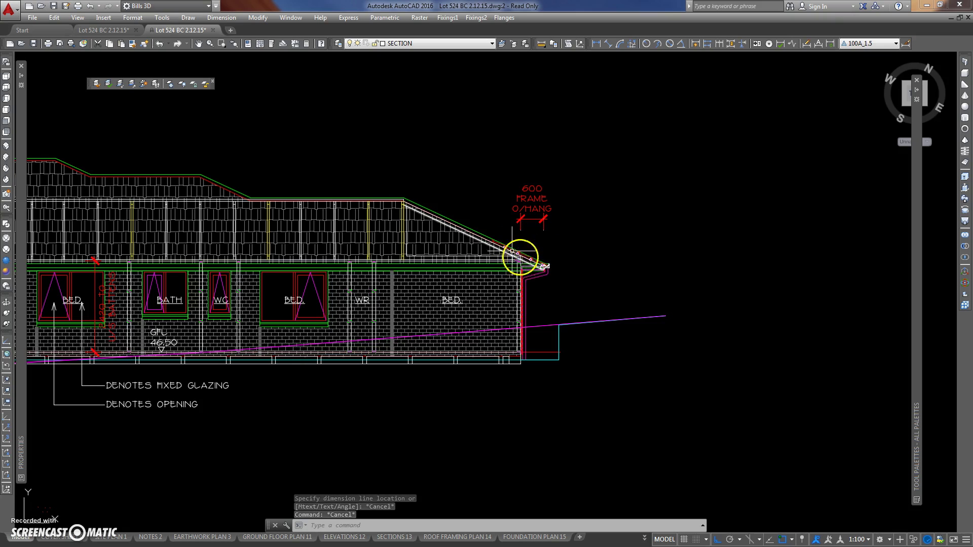
scroll(411, 303, down, 4)
scroll(409, 319, up, 8)
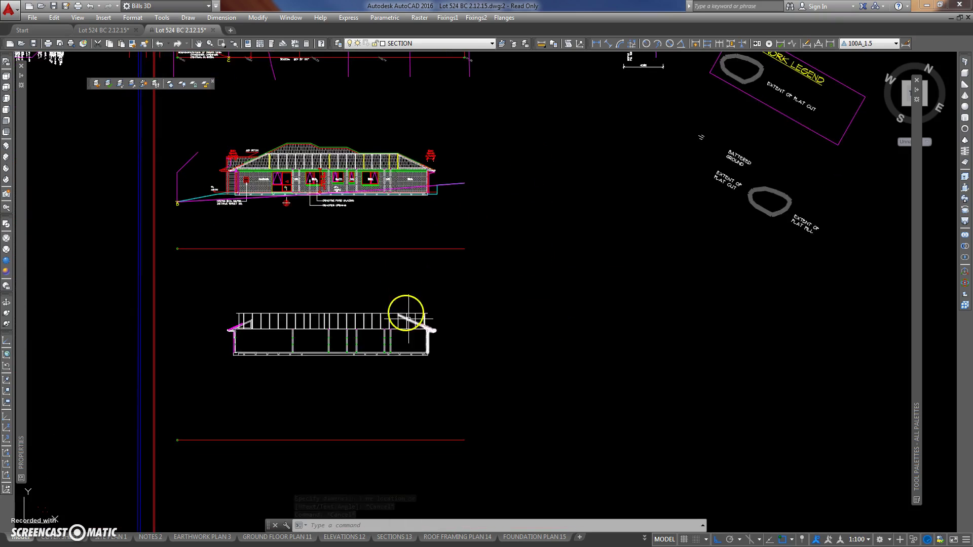
click(490, 359)
click(341, 361)
key(Delete)
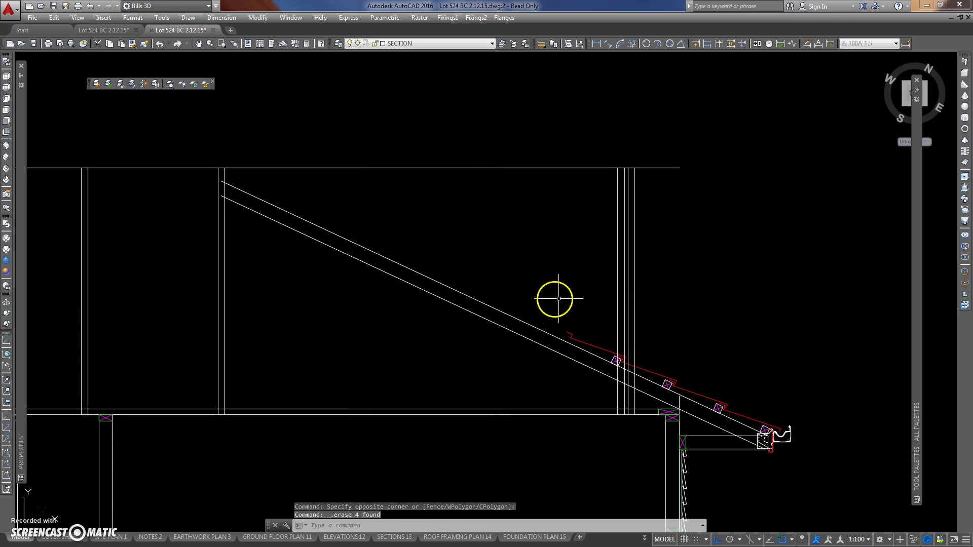
Try to trim the upper ends of both sloping rafter lines back to the outer edge of the last truss.
scroll(468, 225, up, 5)
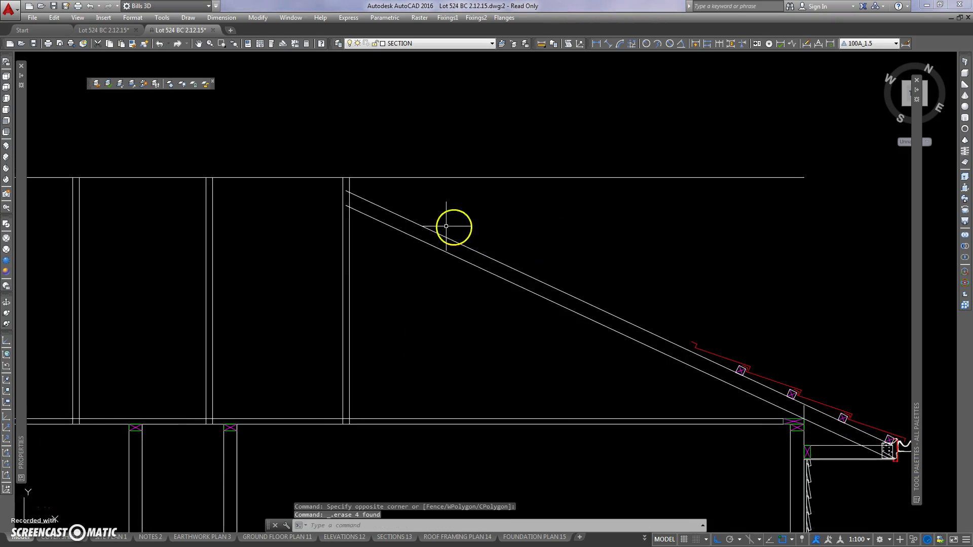
text(t)
key(Return)
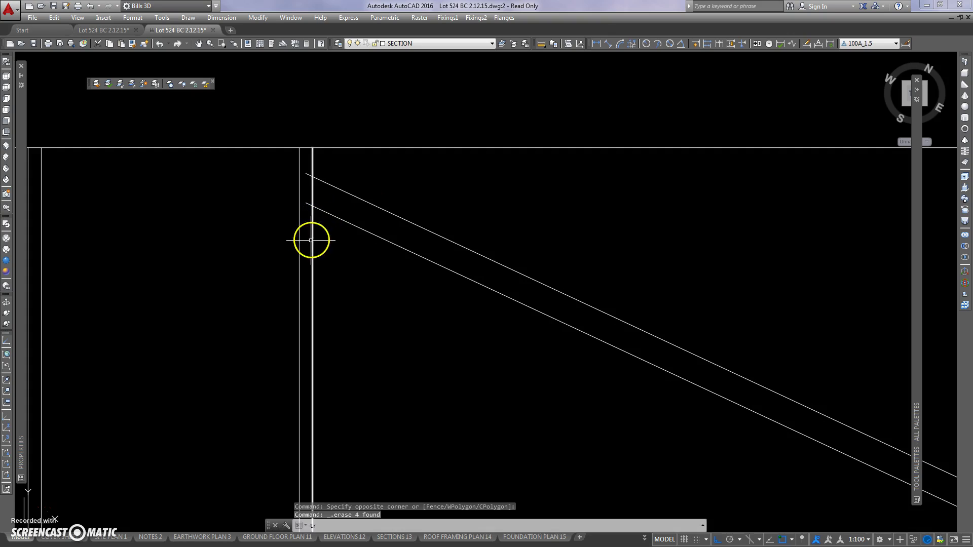
click(311, 233)
key(Return)
click(306, 204)
click(307, 165)
click(304, 206)
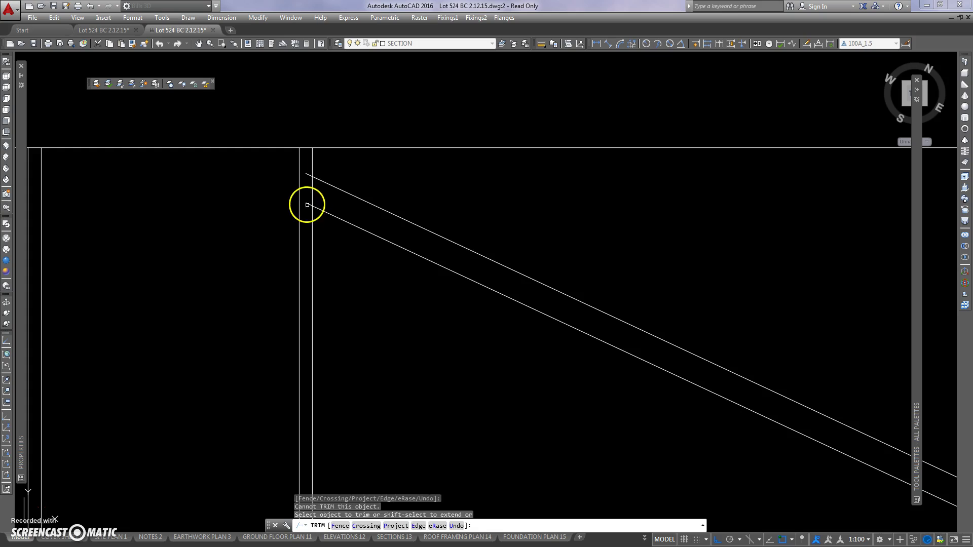
click(308, 171)
click(307, 195)
click(306, 202)
scroll(306, 202, up, 5)
scroll(346, 215, down, 5)
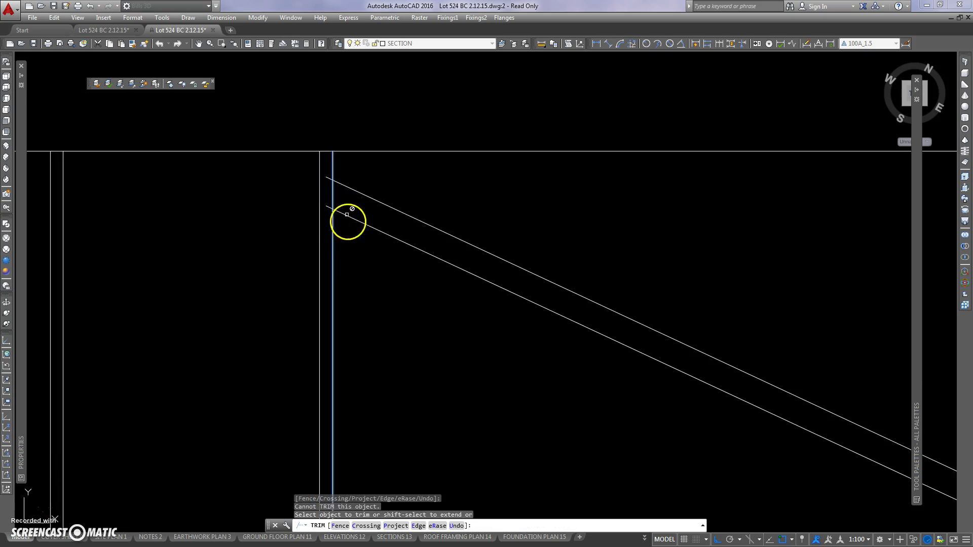
key(Escape)
key(Escape)
Retry trimming the upper rafter line's overhang, using the last truss's outer vertical line as the cutting edge.
text(tr)
key(Return)
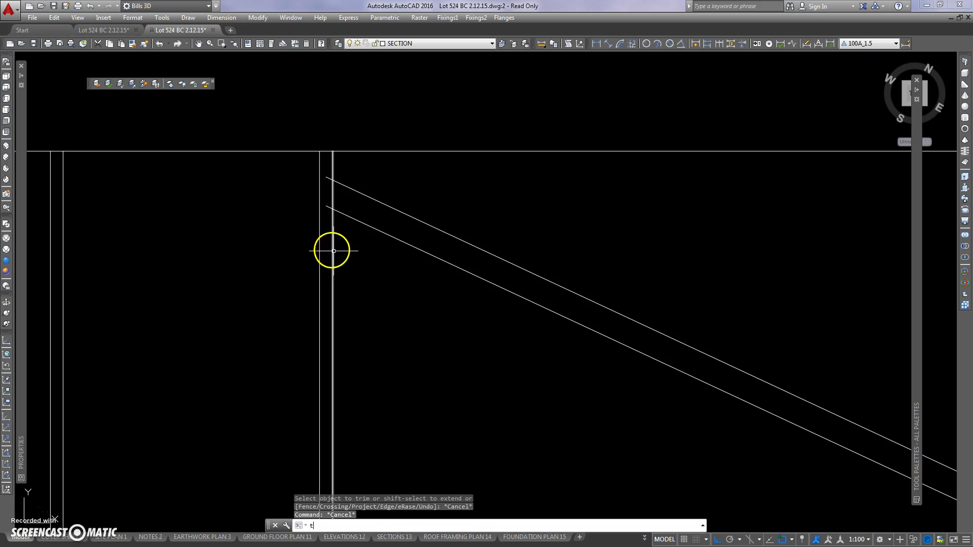
click(336, 243)
click(326, 250)
scroll(328, 189, up, 3)
click(334, 167)
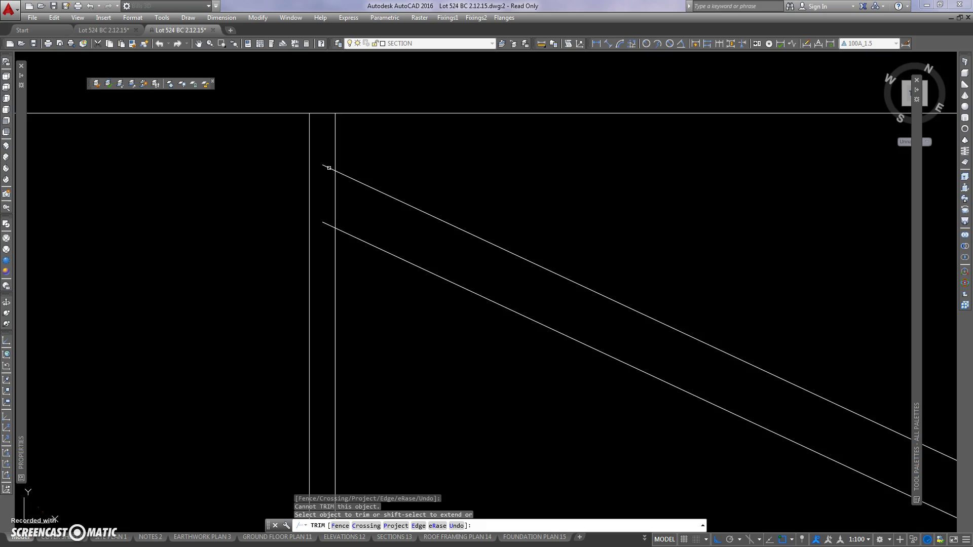
click(328, 179)
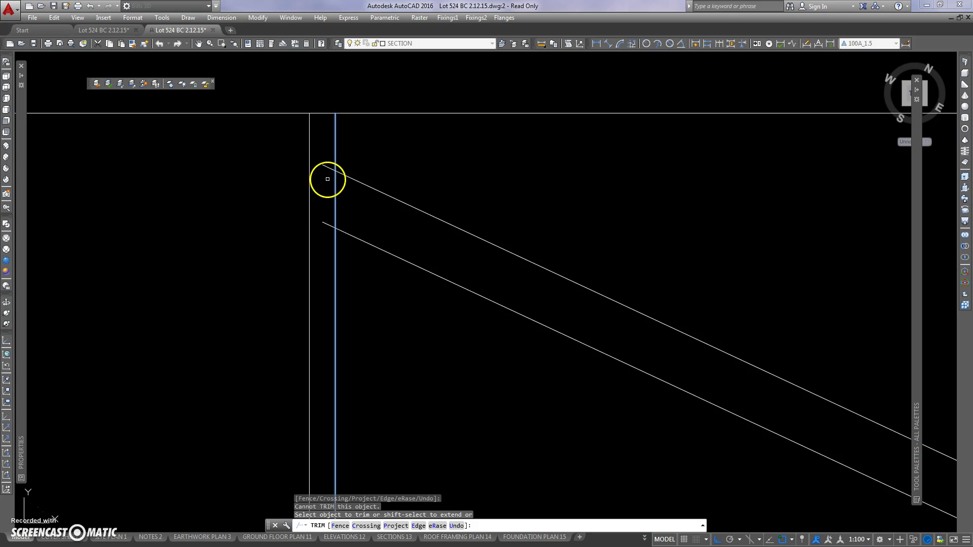
scroll(345, 212, down, 6)
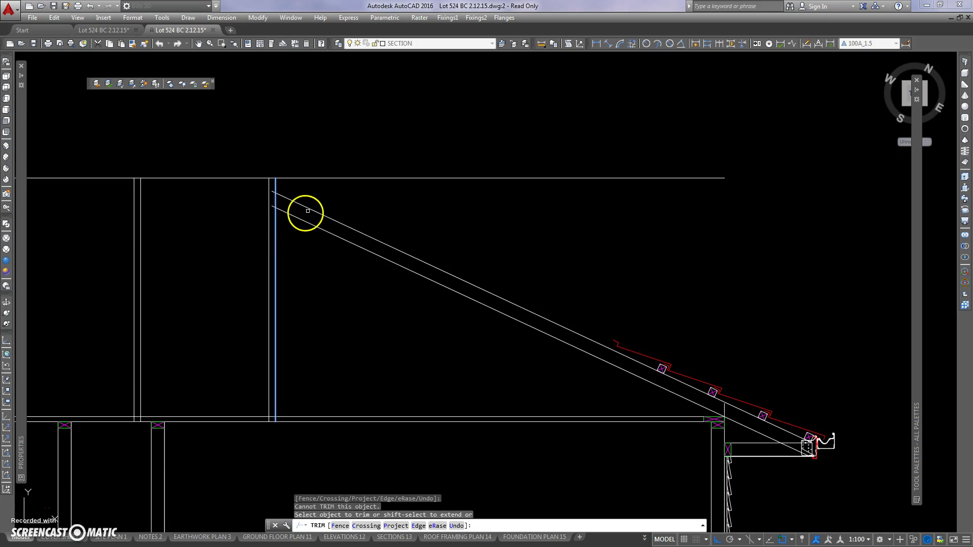
key(Escape)
key(Escape)
Explode the block containing the sloping rafter, eaves and end wall of the section.
click(306, 232)
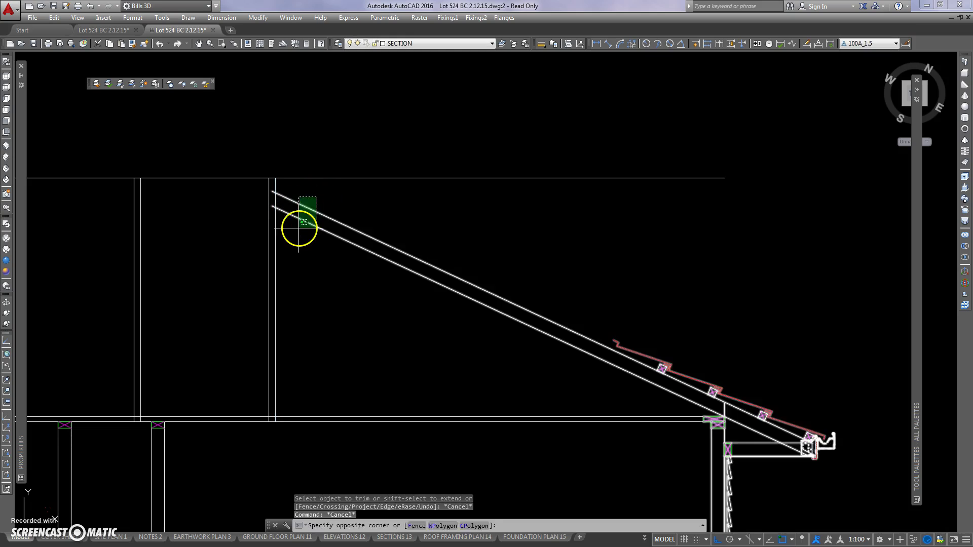
scroll(366, 211, down, 3)
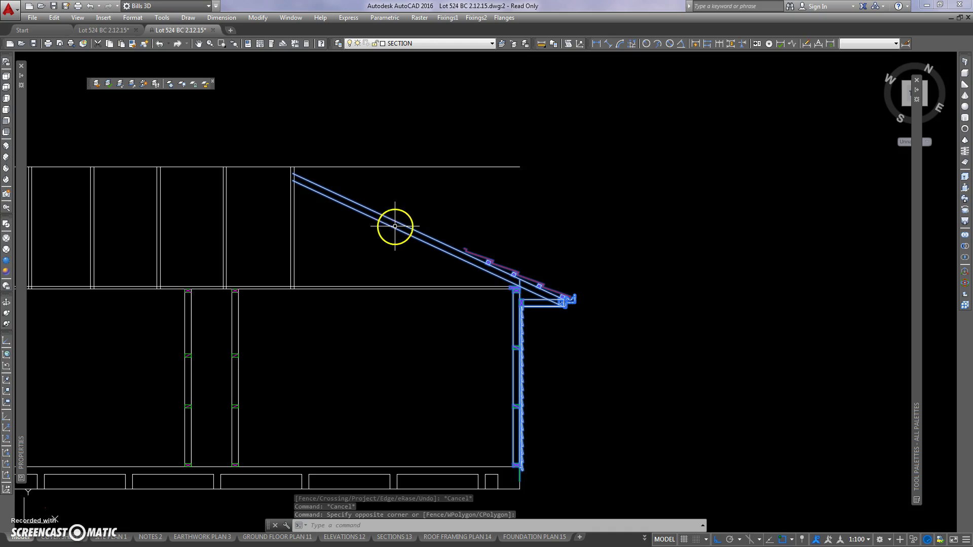
text(x)
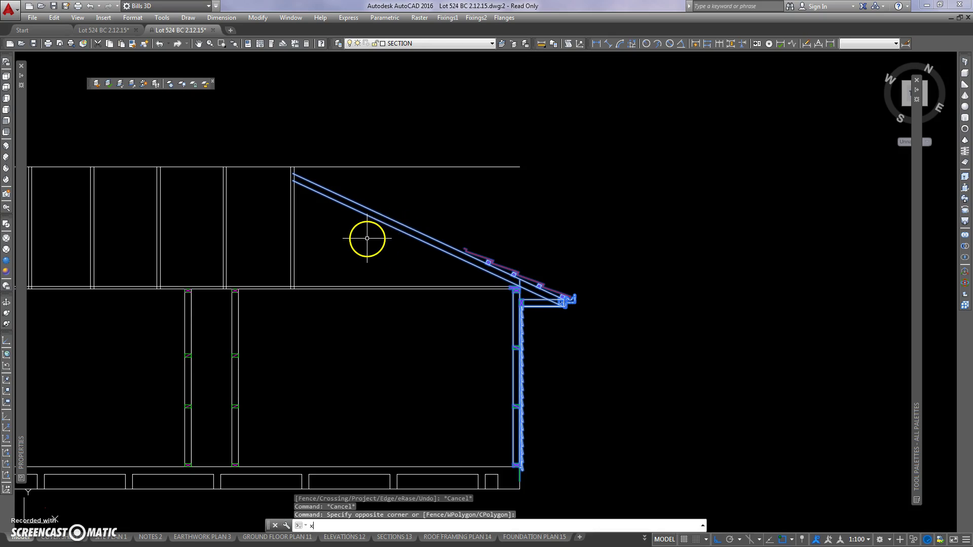
key(Return)
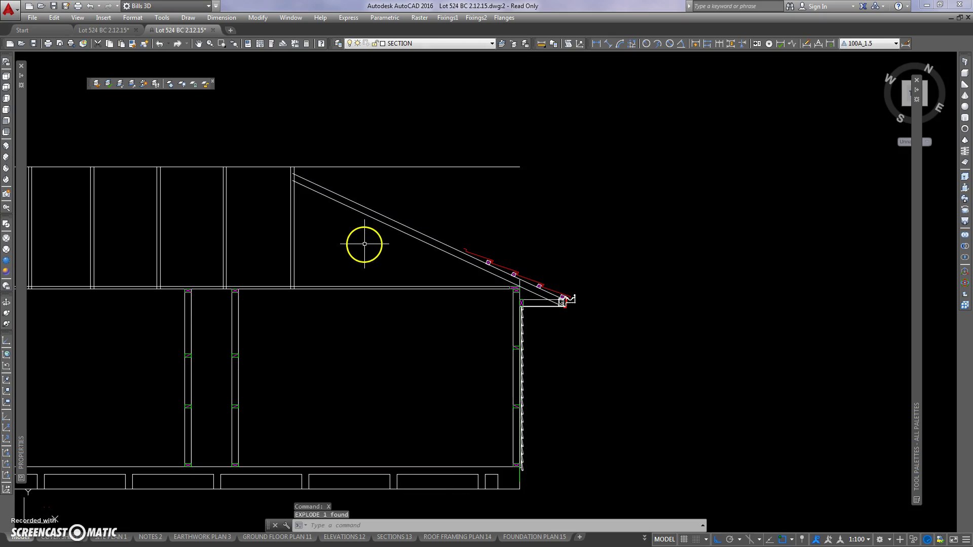
scroll(364, 230, down, 3)
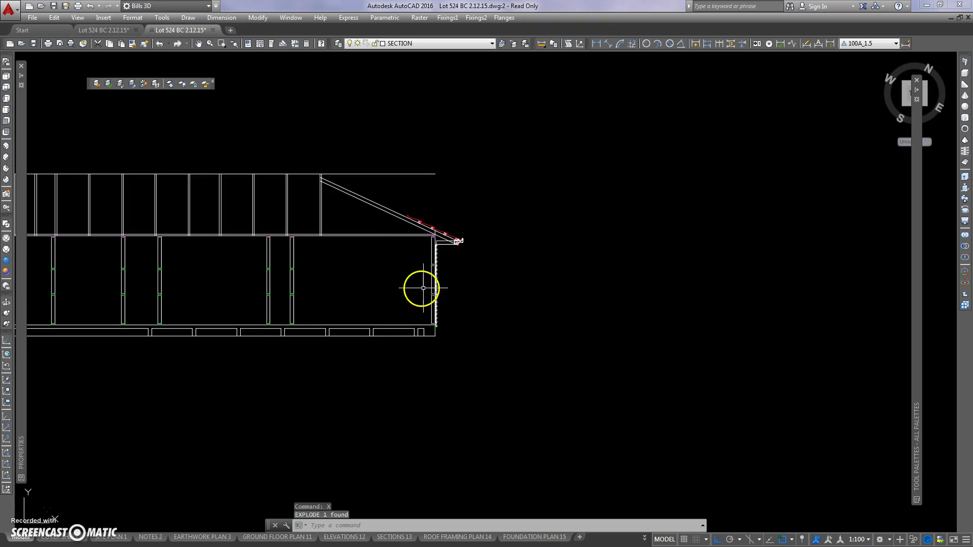
click(303, 352)
click(512, 161)
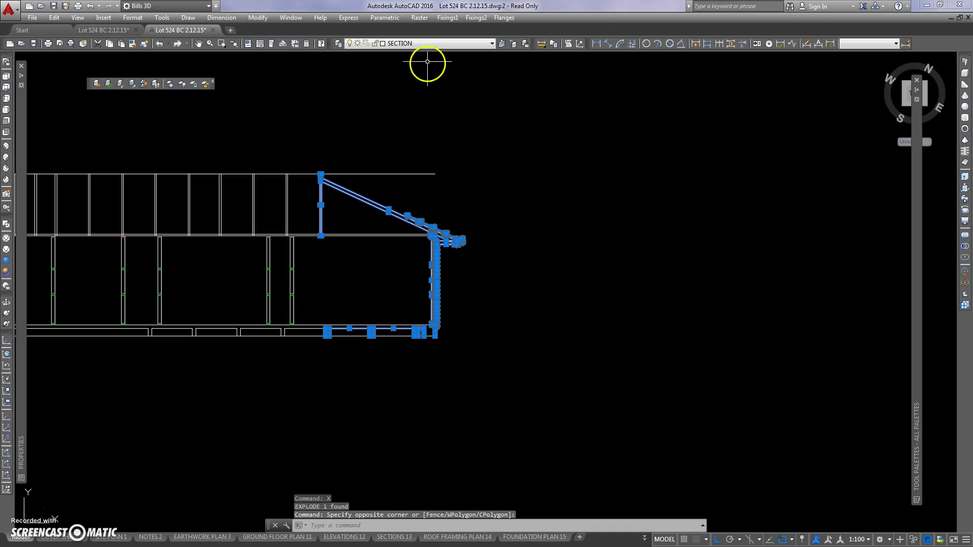
key(Escape)
key(Escape)
Trim the upper ends of both sloping rafter lines to the outer vertical line of the last truss.
scroll(344, 218, up, 6)
scroll(344, 218, up, 2)
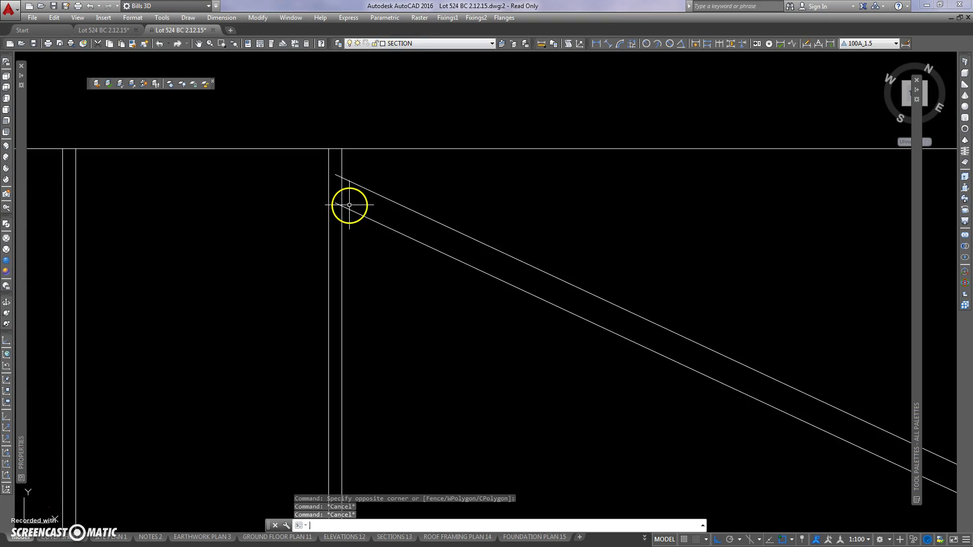
text(tr)
key(Return)
click(337, 235)
click(341, 196)
key(Return)
click(340, 163)
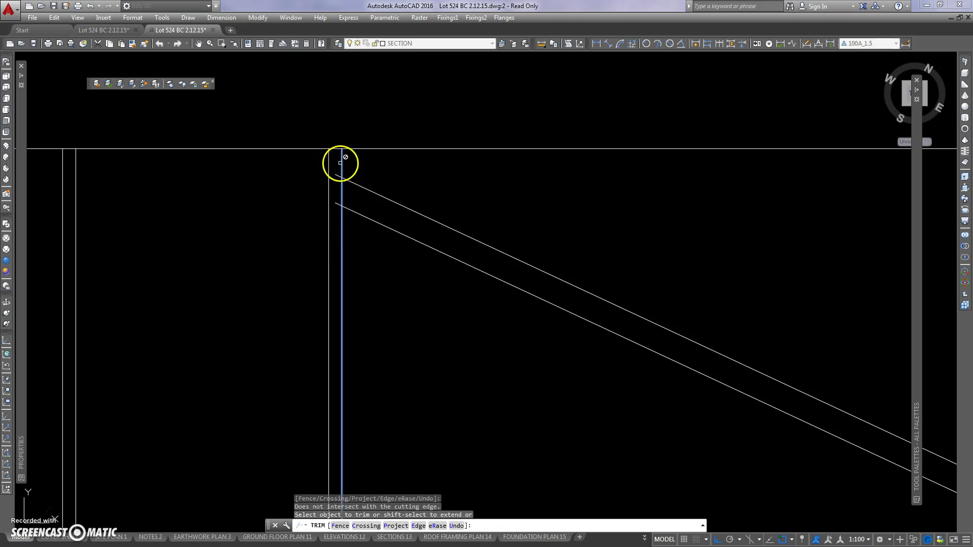
click(337, 177)
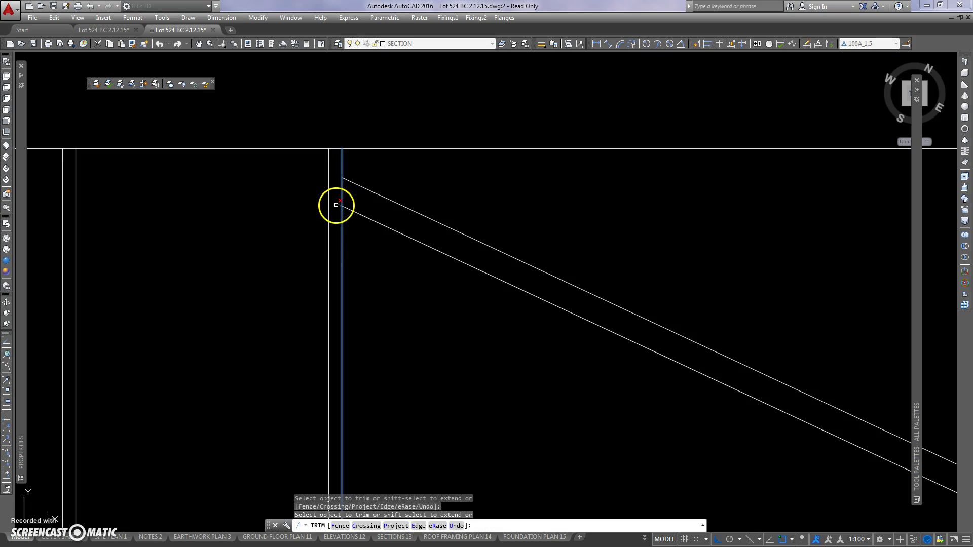
key(Return)
Shorten the horizontal ridge line of the section so its outer end meets the top of the last truss's outer vertical line.
scroll(404, 226, down, 5)
scroll(379, 178, down, 2)
scroll(379, 178, up, 8)
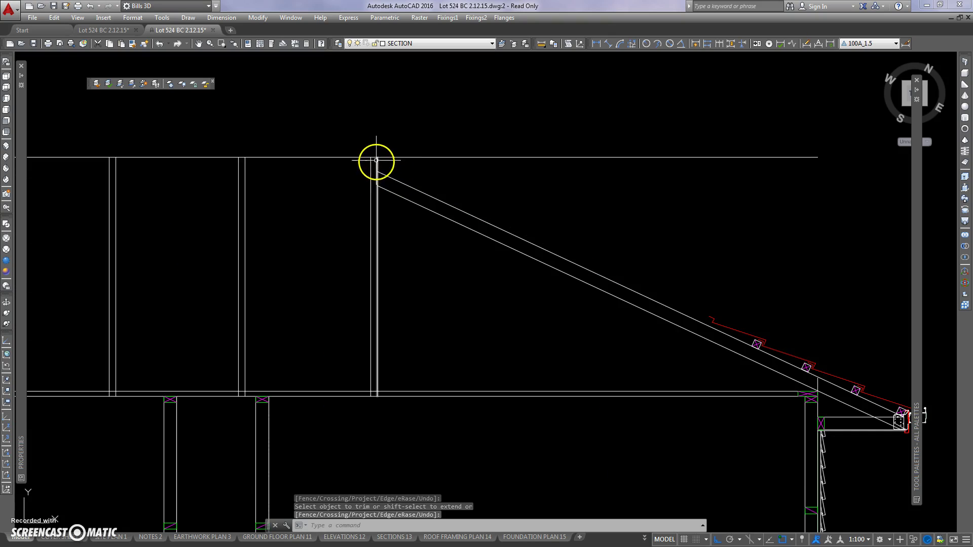
scroll(378, 158, down, 8)
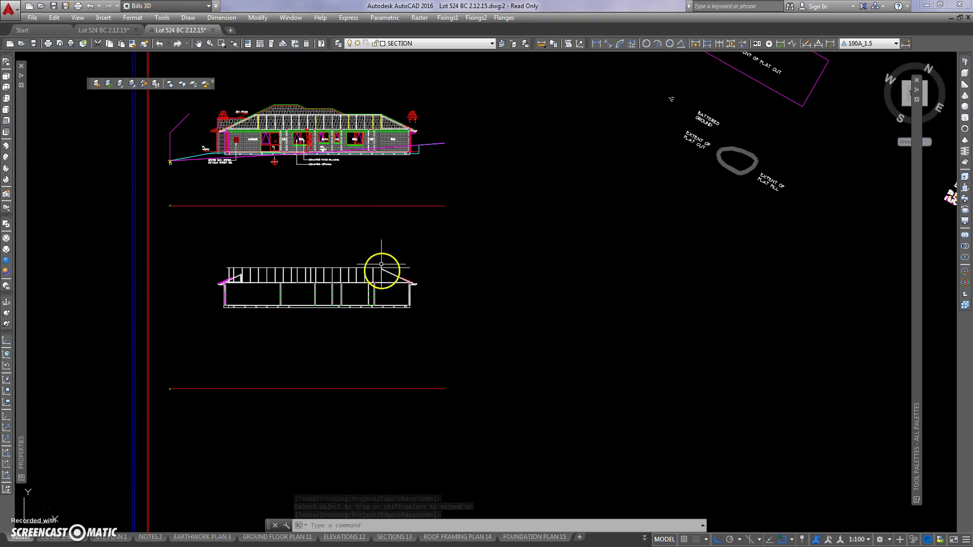
scroll(380, 160, up, 8)
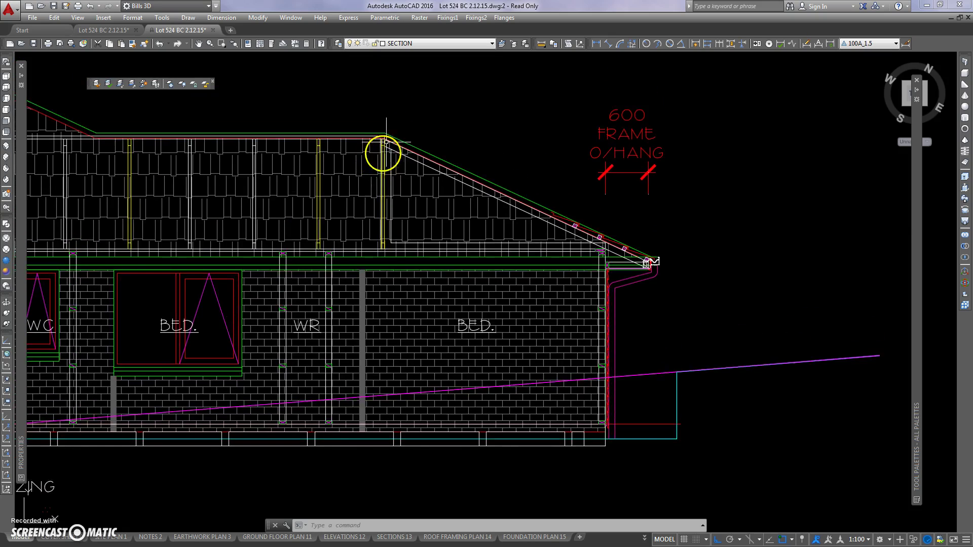
scroll(390, 157, up, 2)
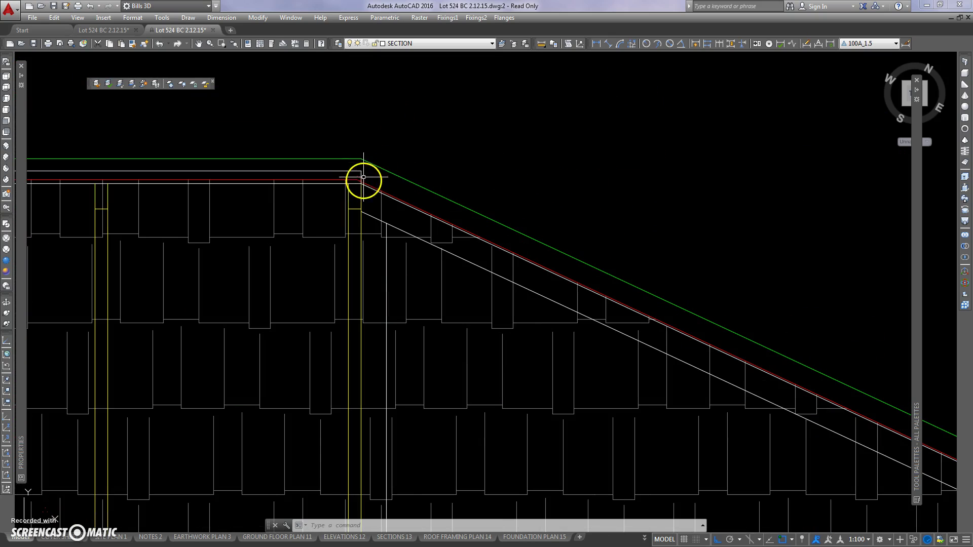
scroll(363, 177, down, 8)
scroll(383, 258, up, 5)
click(470, 240)
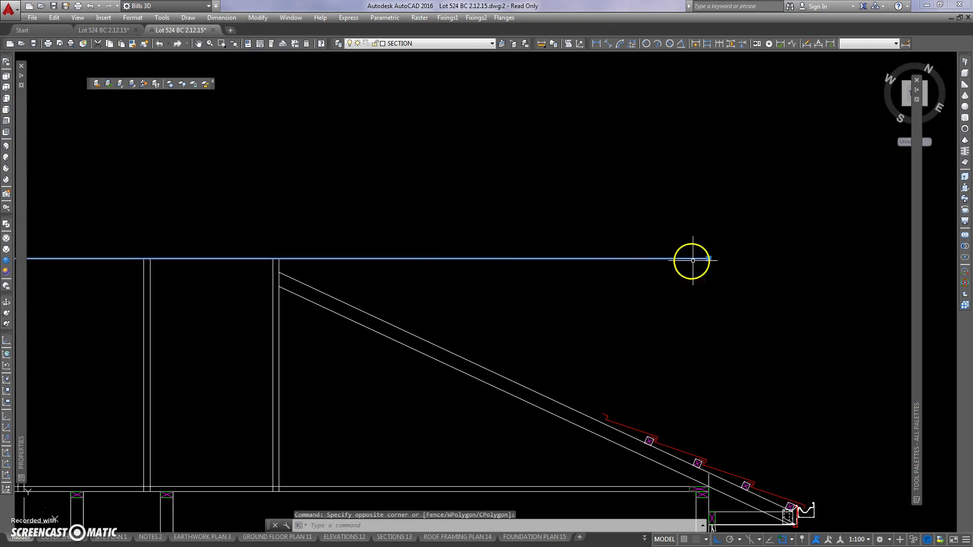
click(708, 259)
click(709, 259)
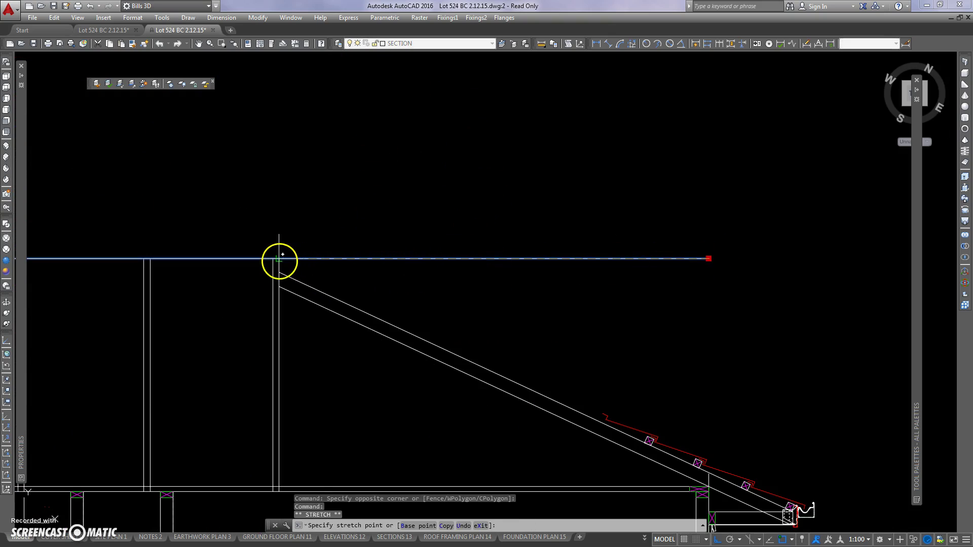
Examine the hip and girder junction on the floor plan and the matching ridge end on the elevation.
scroll(294, 220, down, 9)
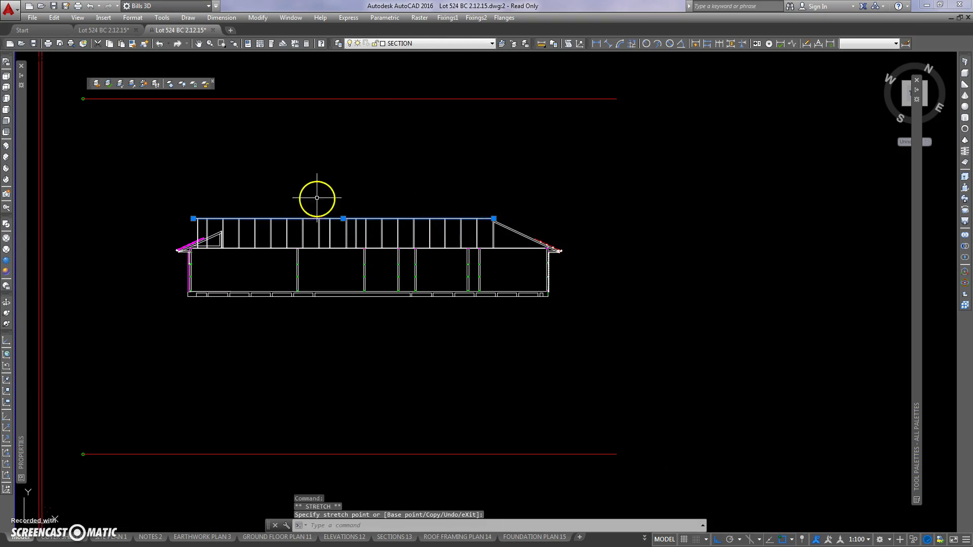
scroll(314, 283, down, 5)
scroll(352, 239, up, 6)
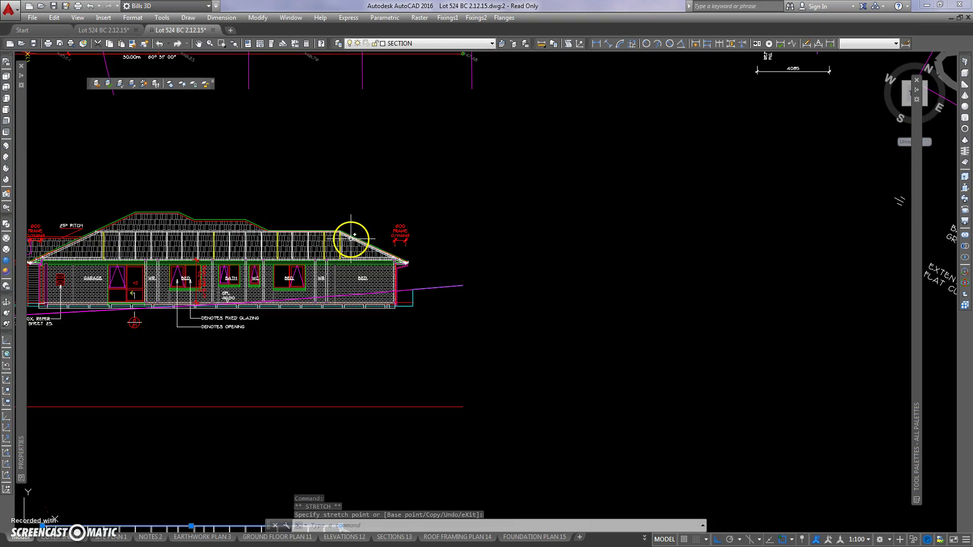
scroll(345, 209, up, 3)
scroll(353, 168, down, 7)
scroll(353, 167, up, 8)
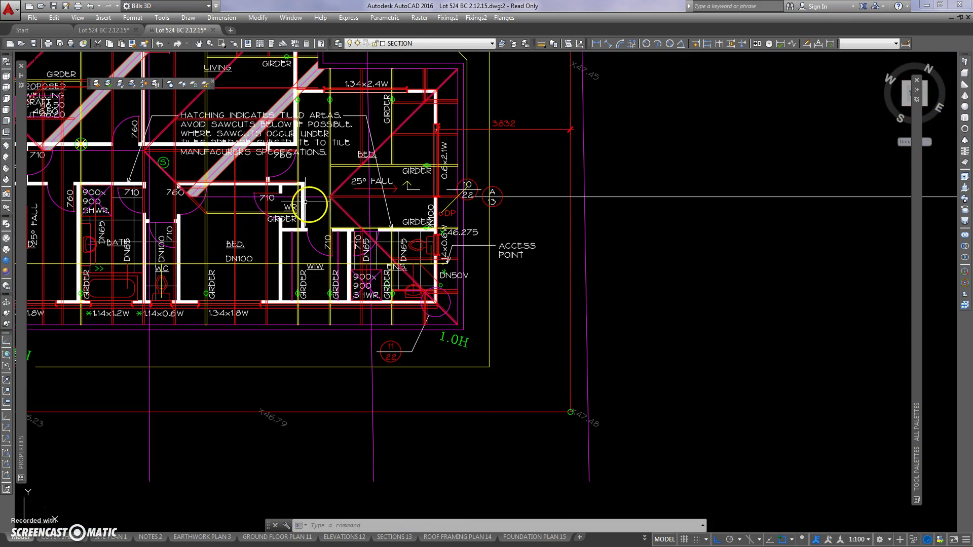
middle_drag(306, 202, 356, 202)
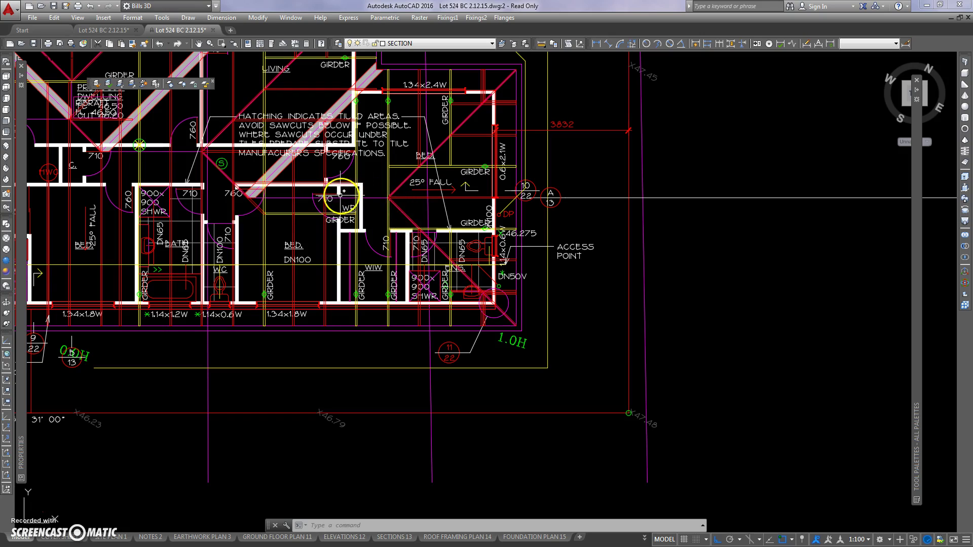
scroll(419, 265, down, 5)
middle_drag(420, 265, 386, 211)
scroll(387, 282, up, 6)
middle_drag(387, 283, 366, 237)
scroll(332, 304, up, 6)
middle_drag(333, 304, 325, 259)
scroll(333, 193, down, 12)
middle_drag(332, 194, 334, 231)
scroll(335, 231, up, 10)
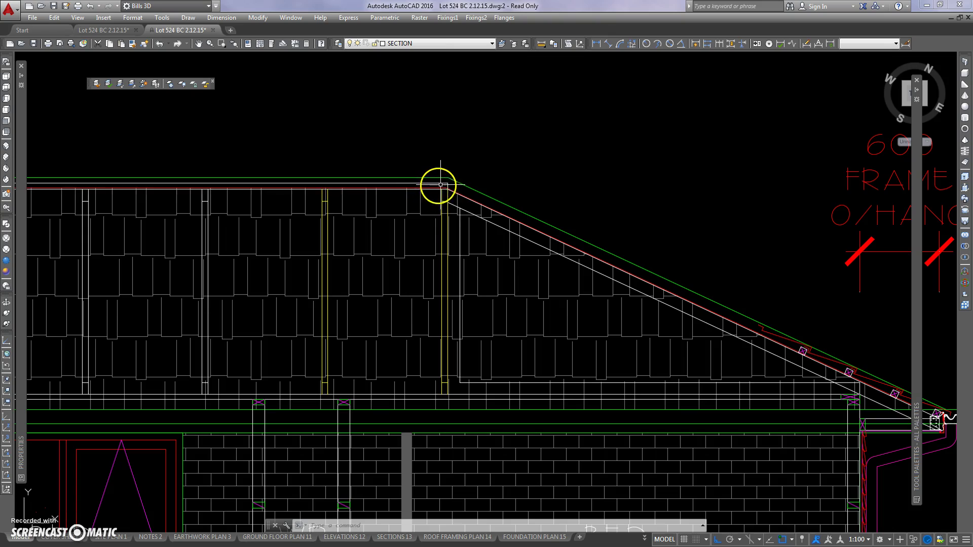
Measure the vertical gap between the two white ridge lines at the elevation's hip end with a linear dimension, and delete the dimension.
scroll(447, 187, up, 5)
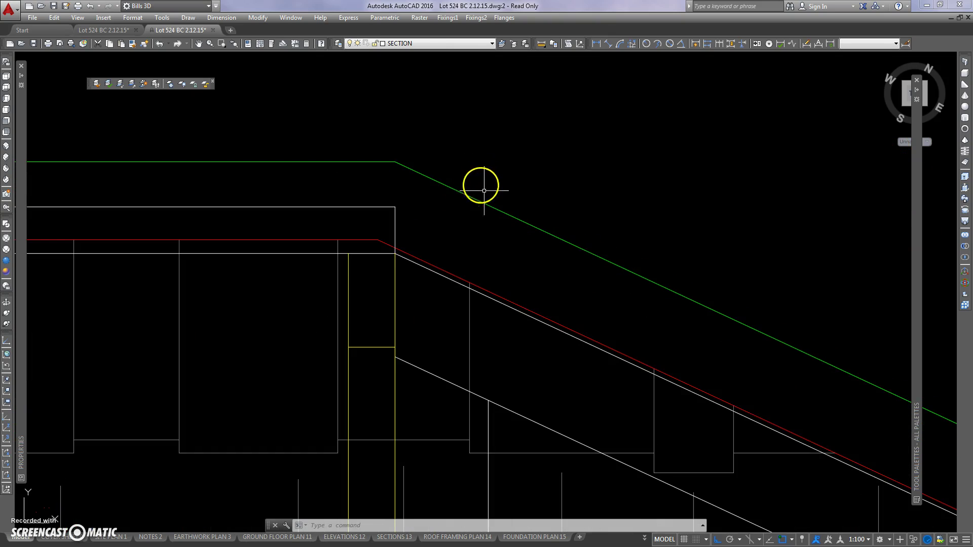
click(596, 43)
click(395, 253)
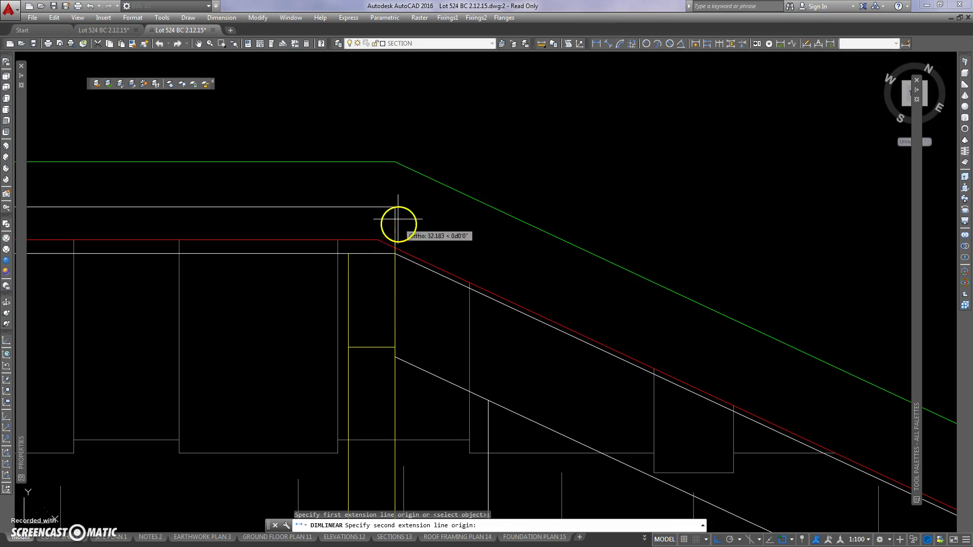
click(396, 206)
scroll(623, 208, down, 5)
click(734, 201)
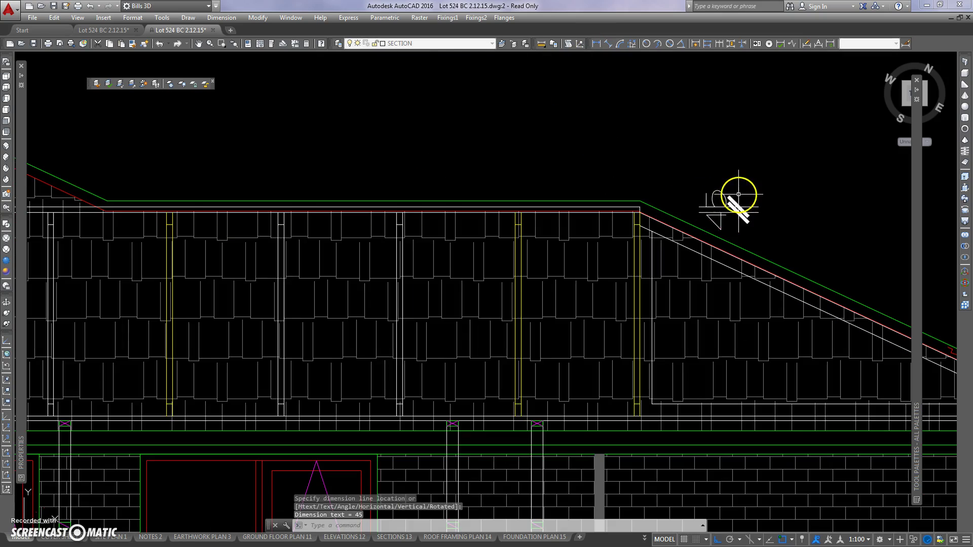
click(722, 205)
click(653, 169)
key(Delete)
Offset the section's horizontal ridge line 45 downward to form the underside of the ridge member.
scroll(571, 250, down, 2)
middle_drag(571, 250, 458, 167)
scroll(466, 313, down, 5)
scroll(466, 313, up, 10)
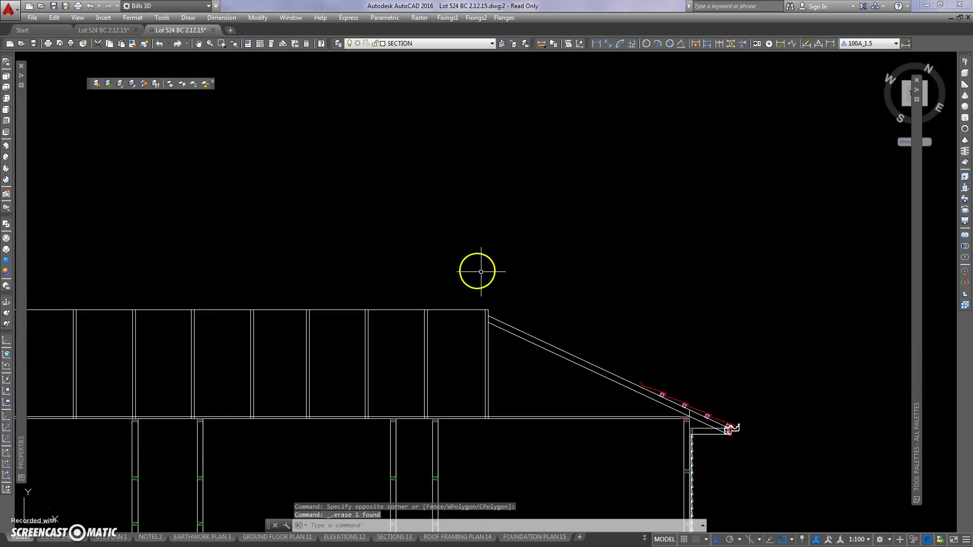
middle_drag(491, 282, 468, 240)
text(o)
key(Return)
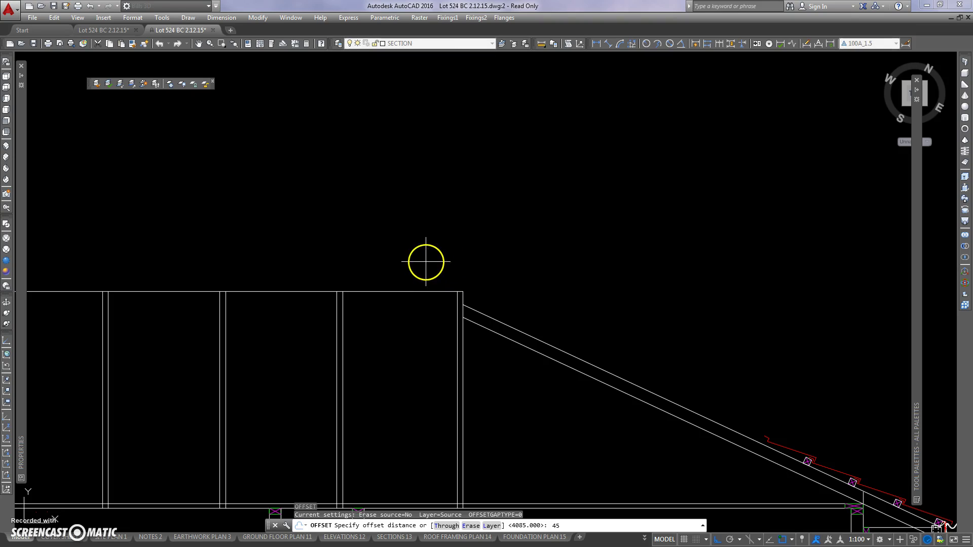
text(45)
key(Return)
click(426, 292)
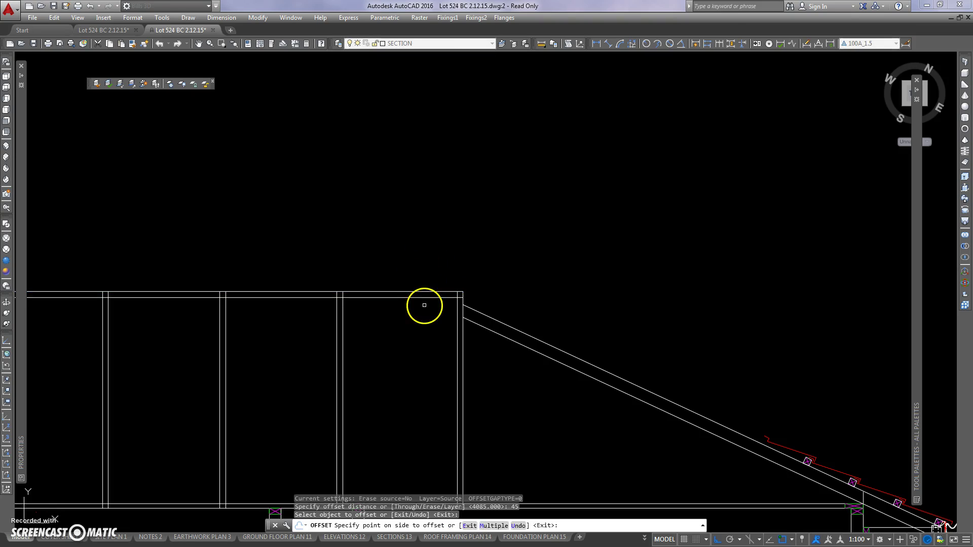
click(424, 305)
key(Return)
scroll(473, 302, up, 6)
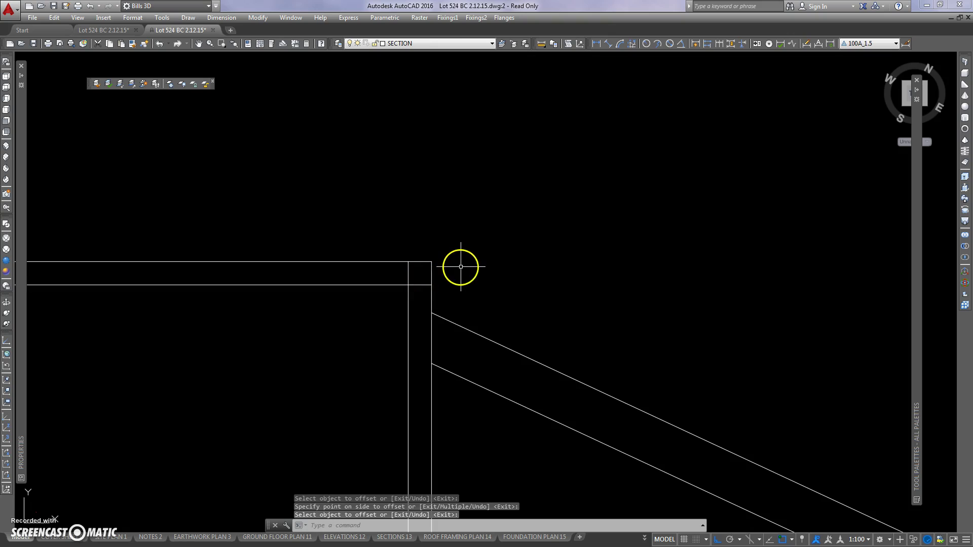
Examine the ridge end, sloping rafter and eaves on the elevation, and compare them with the plan above.
scroll(431, 274, down, 9)
mouse_move(437, 239)
middle_down()
mouse_move(421, 300)
mouse_move(413, 276)
middle_up()
scroll(419, 166, up, 8)
middle_drag(420, 142, 391, 224)
scroll(385, 213, up, 4)
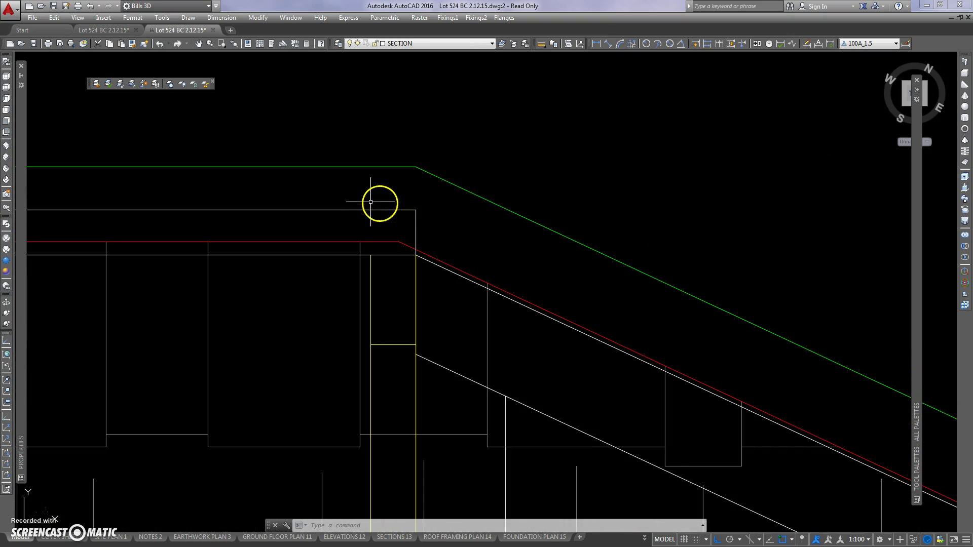
scroll(377, 208, down, 5)
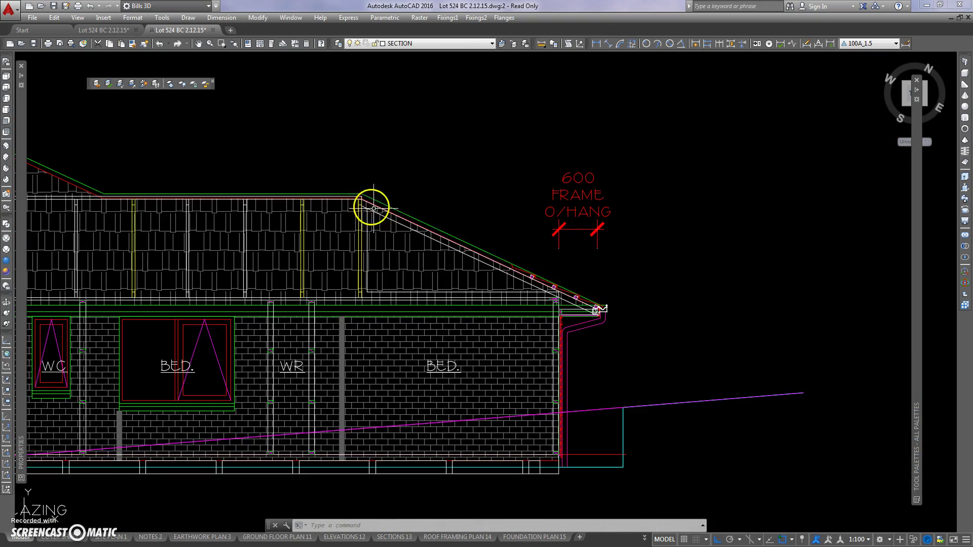
scroll(576, 295, up, 3)
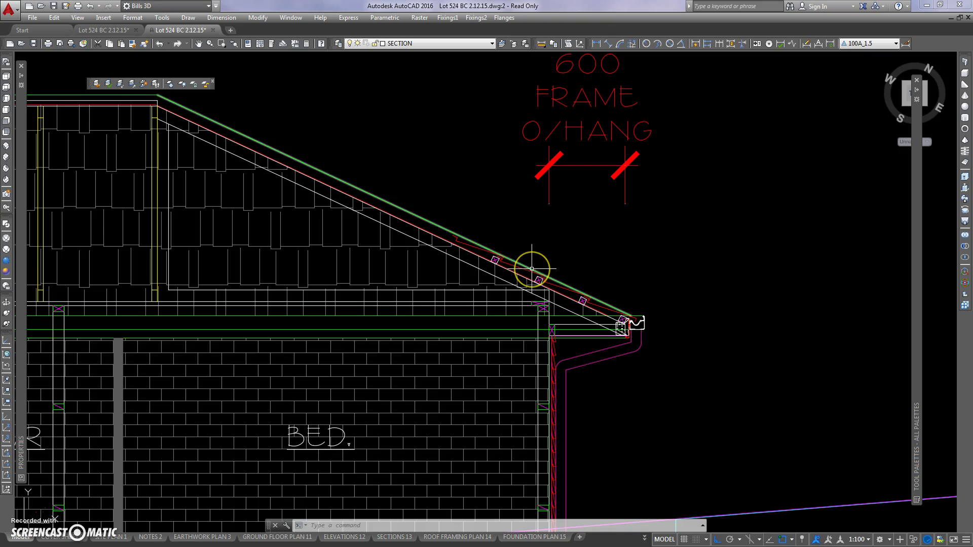
scroll(462, 169, down, 6)
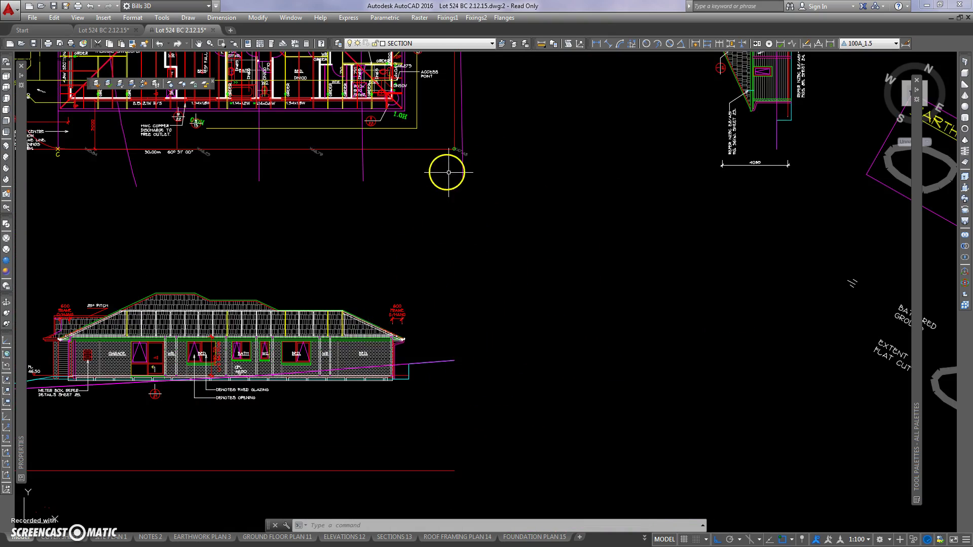
middle_drag(448, 172, 400, 257)
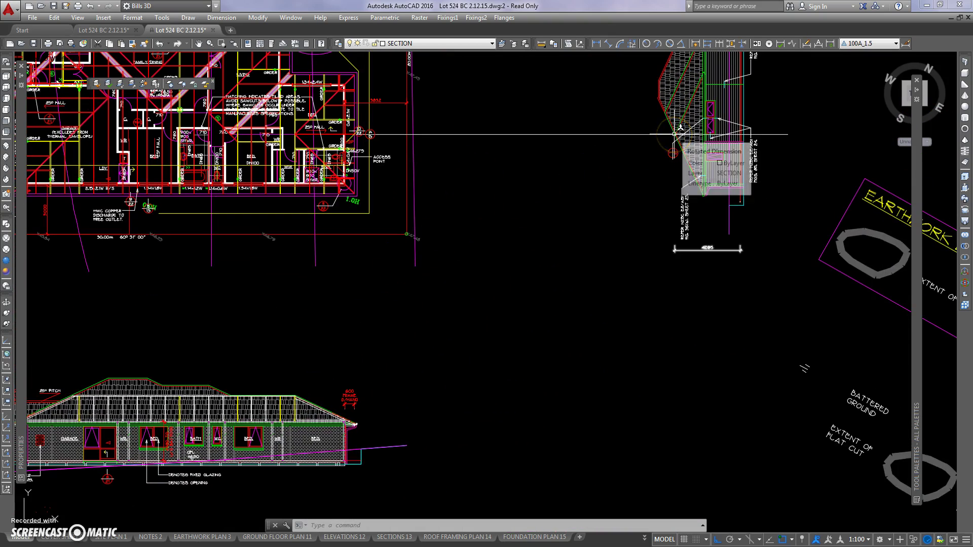
scroll(292, 394, up, 8)
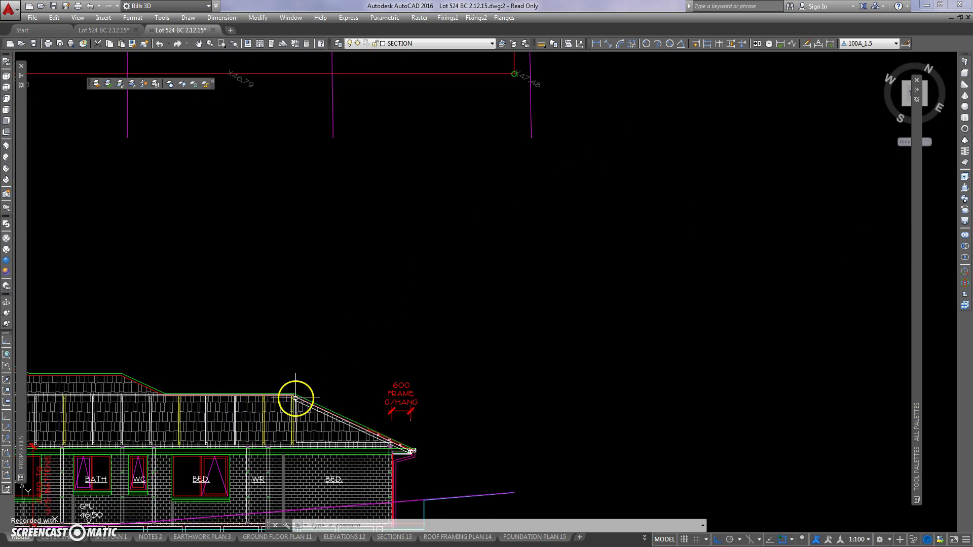
scroll(298, 351, up, 3)
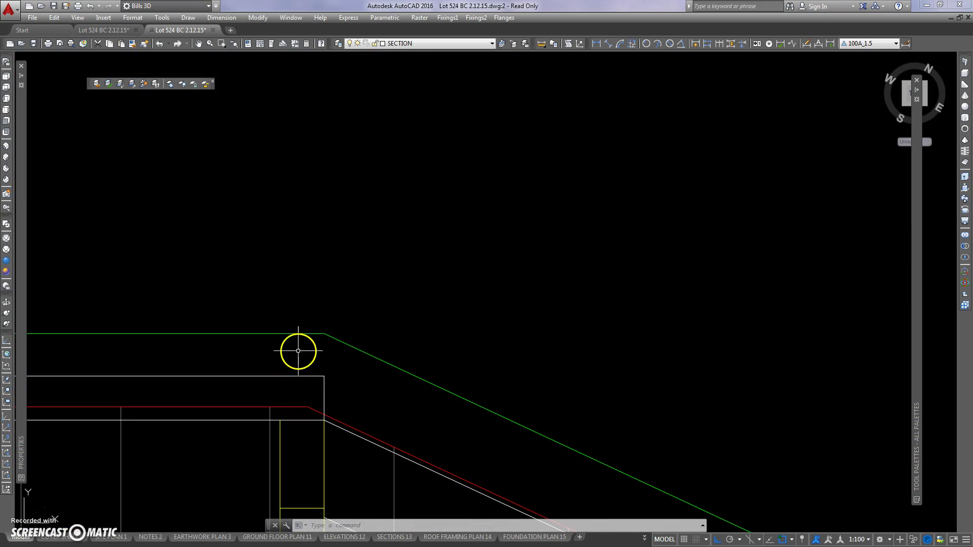
Measure the vertical distance from the upper white ridge line to the green roof line at the elevation's hip end using a linear dimension.
click(597, 44)
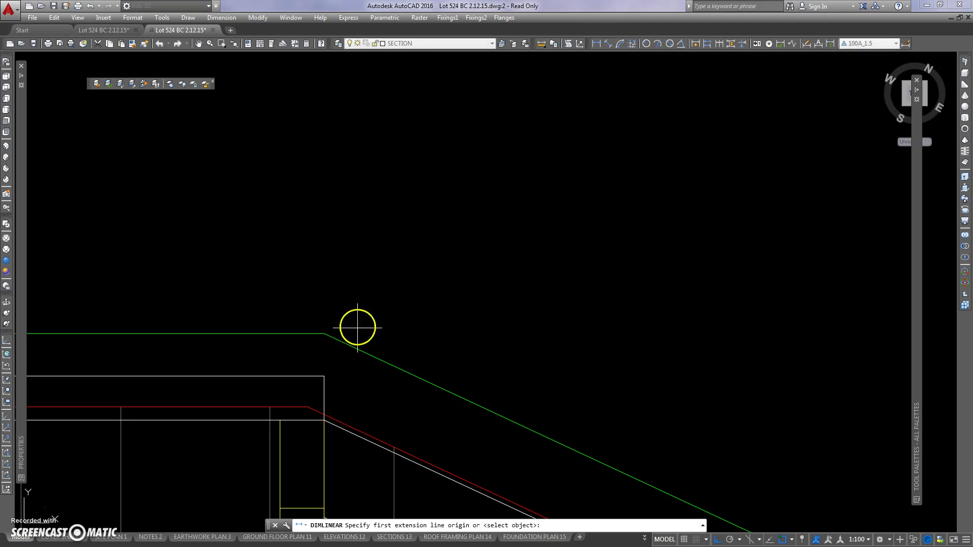
click(327, 375)
click(323, 335)
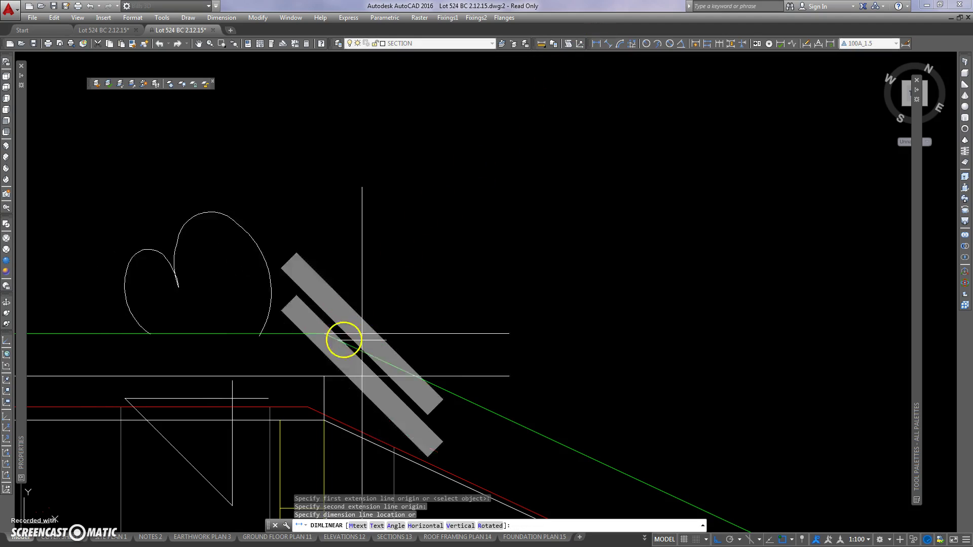
click(722, 323)
key(Escape)
key(Escape)
Move both horizontal ridge lines of the section straight down by 43.
scroll(450, 219, down, 10)
scroll(404, 317, up, 10)
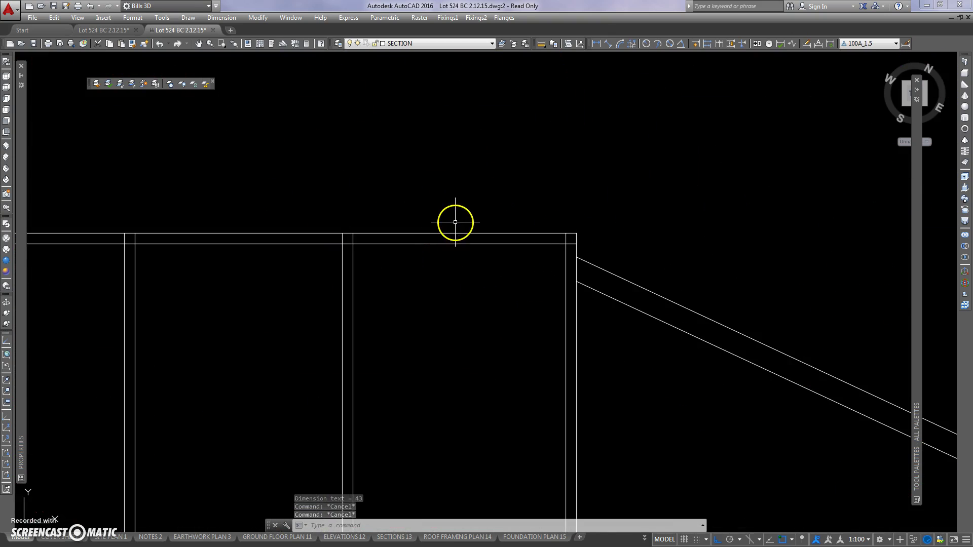
key(Escape)
text(m)
key(Return)
click(451, 225)
click(437, 275)
key(Return)
click(470, 268)
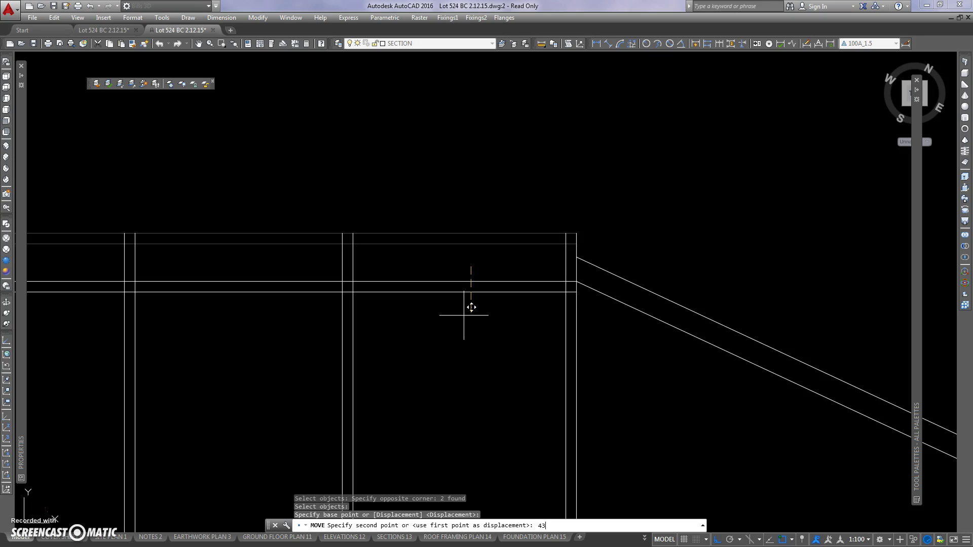
right_click(477, 311)
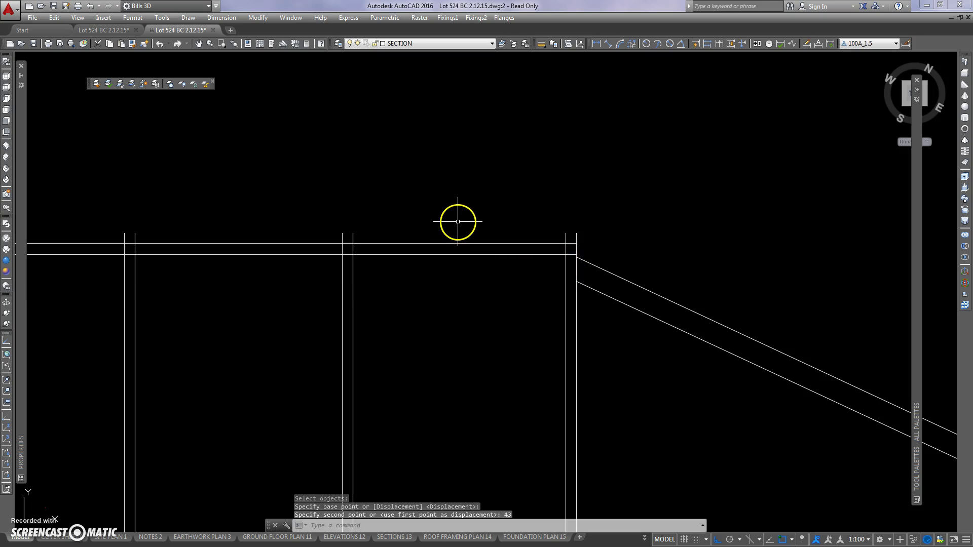
Trim the truss verticals projecting above the lower ridge line, using that line as cutting edge, from the hip end to the middle of the section.
text(tr)
key(Return)
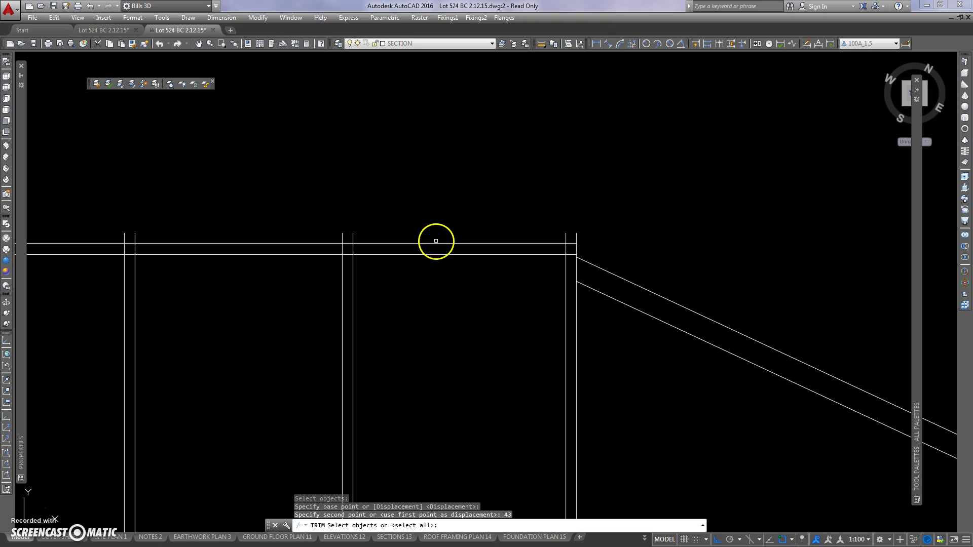
click(432, 252)
click(409, 270)
right_click(409, 270)
scroll(436, 261, down, 5)
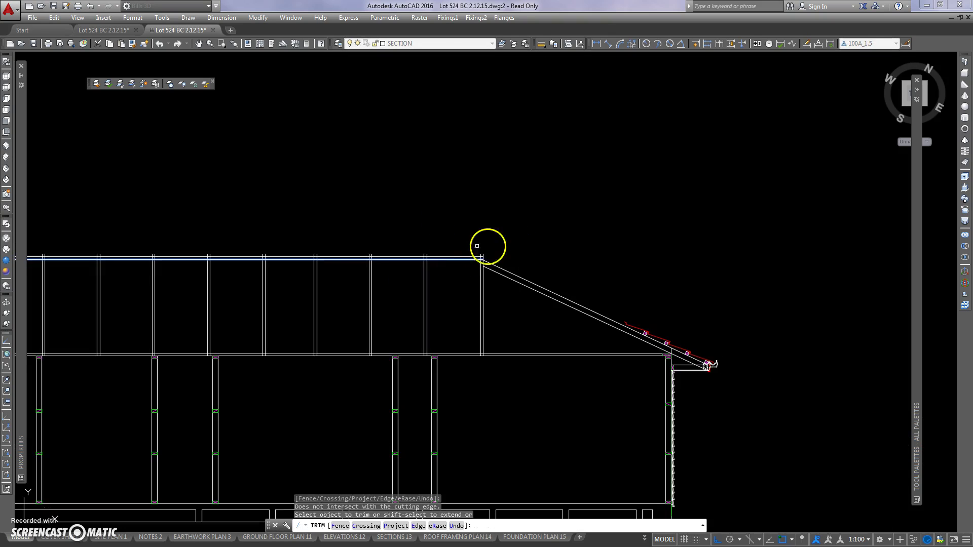
middle_drag(477, 246, 576, 254)
click(608, 231)
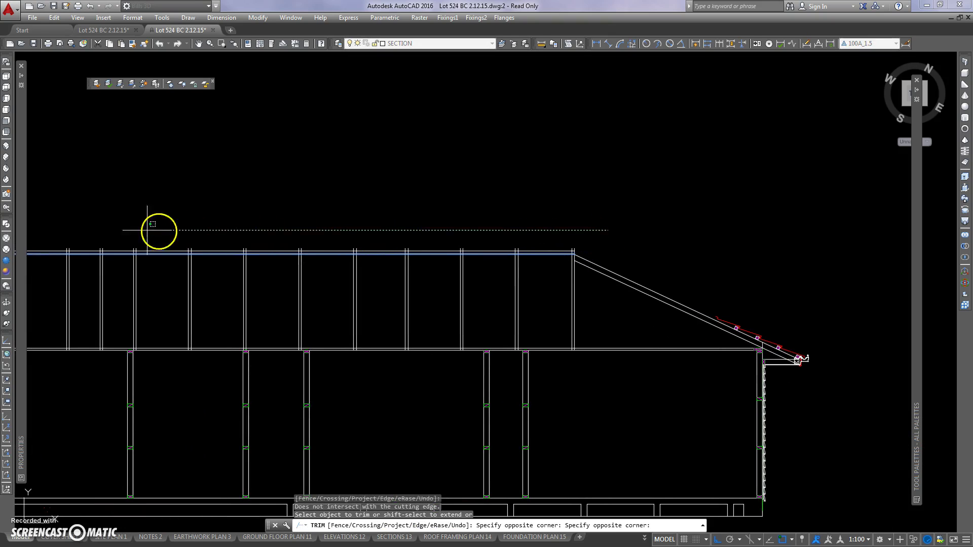
click(61, 248)
Trim the remaining truss verticals above the lower ridge line over the other half of the section, and finish trimming.
middle_drag(101, 228, 450, 227)
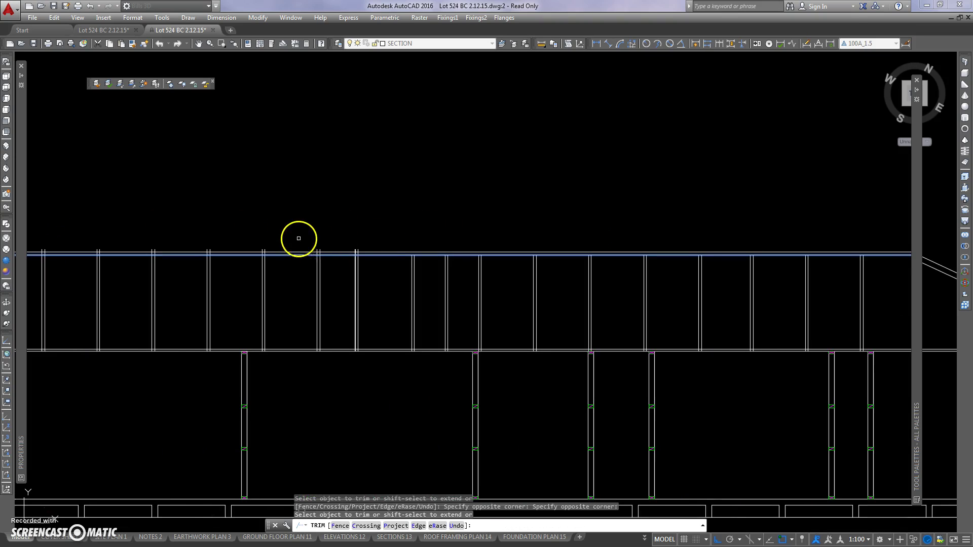
middle_drag(298, 238, 555, 236)
click(619, 226)
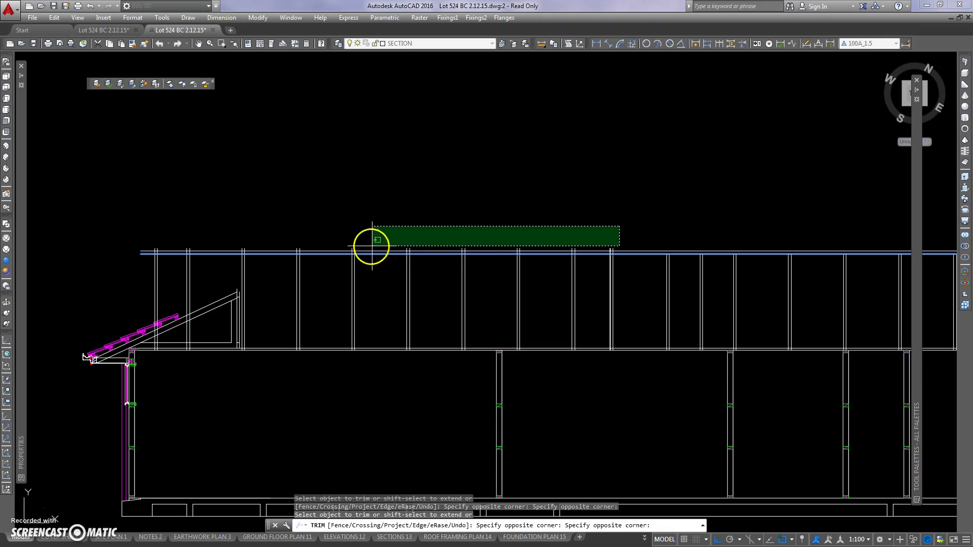
click(136, 247)
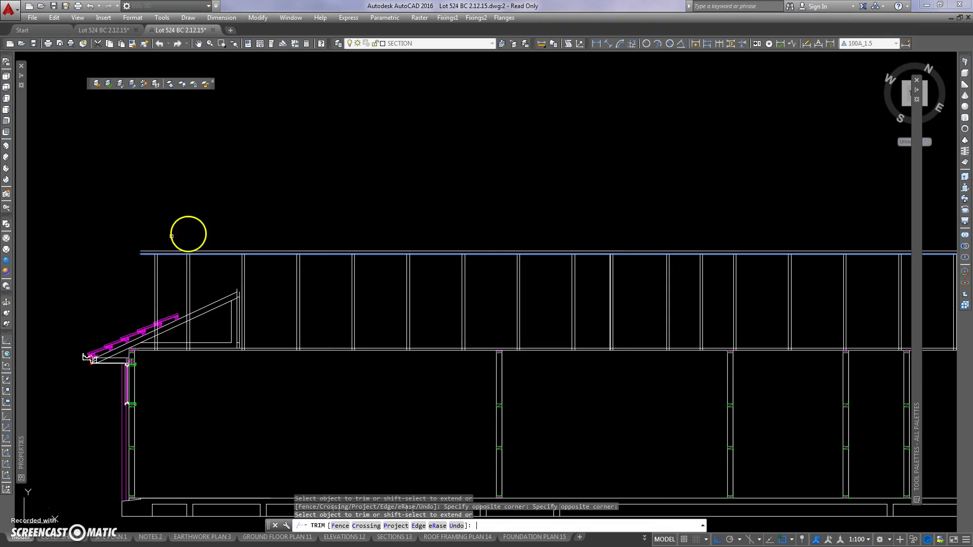
scroll(436, 225, down, 5)
scroll(436, 225, up, 5)
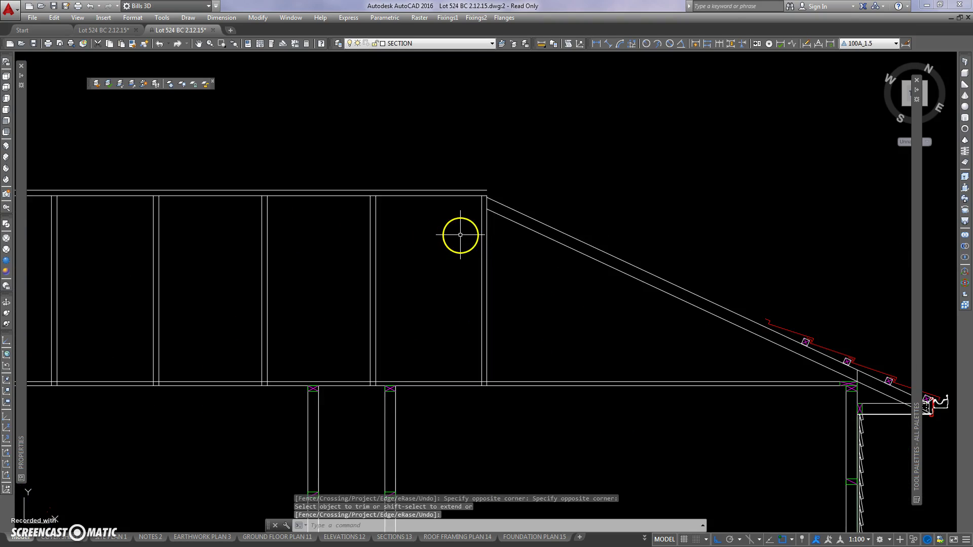
Stretch the outer line of the hip-end truss up to the upper ridge line to close the end of the ridge member.
scroll(508, 208, up, 5)
key(Return)
click(426, 268)
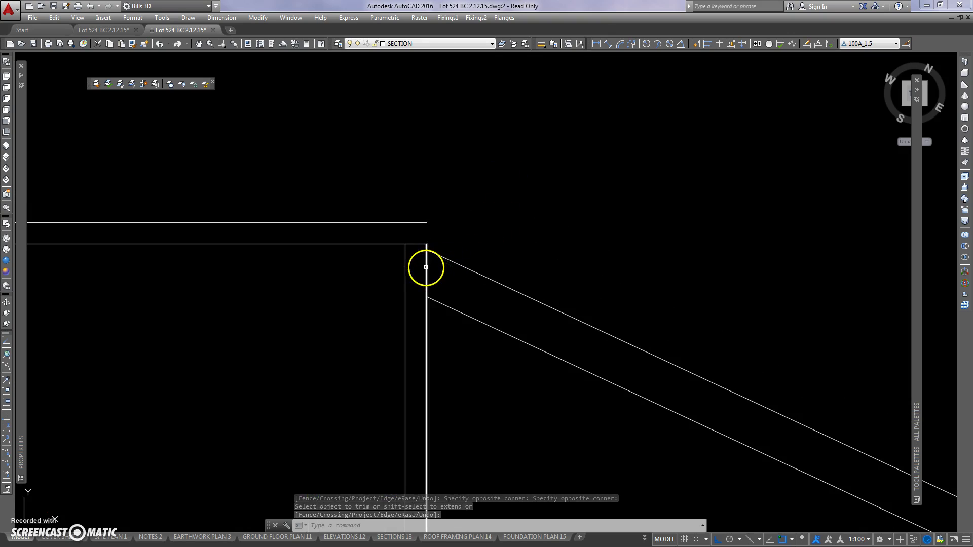
click(426, 243)
scroll(512, 227, down, 4)
middle_drag(512, 227, 482, 219)
key(Escape)
key(Escape)
Inspect the colour and layer properties of a yellow truss line on the elevation near the hip end.
scroll(473, 220, down, 10)
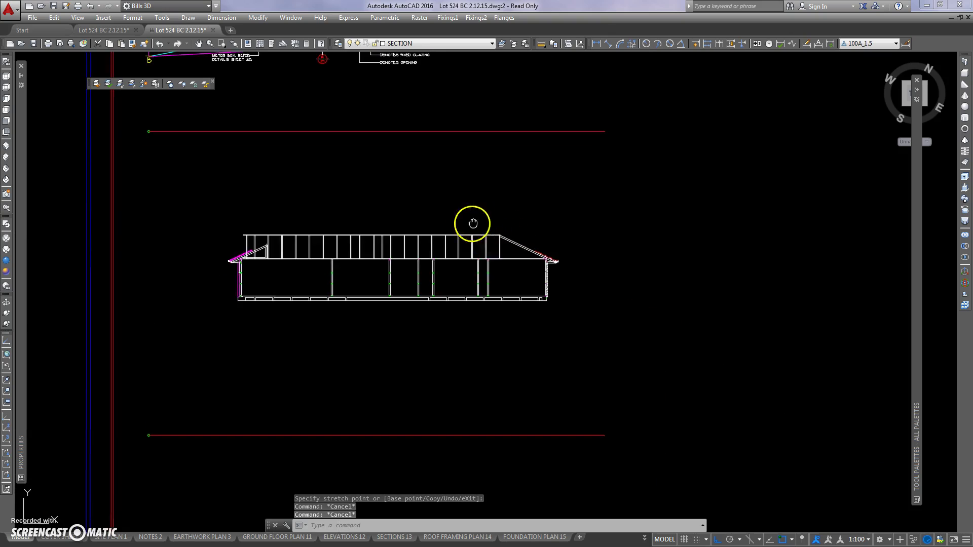
scroll(447, 165, up, 5)
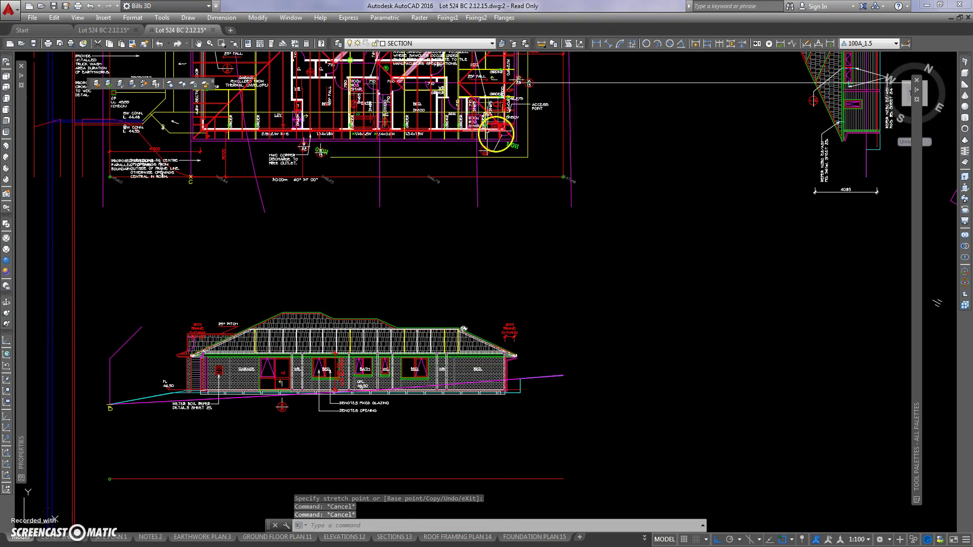
scroll(470, 311, up, 8)
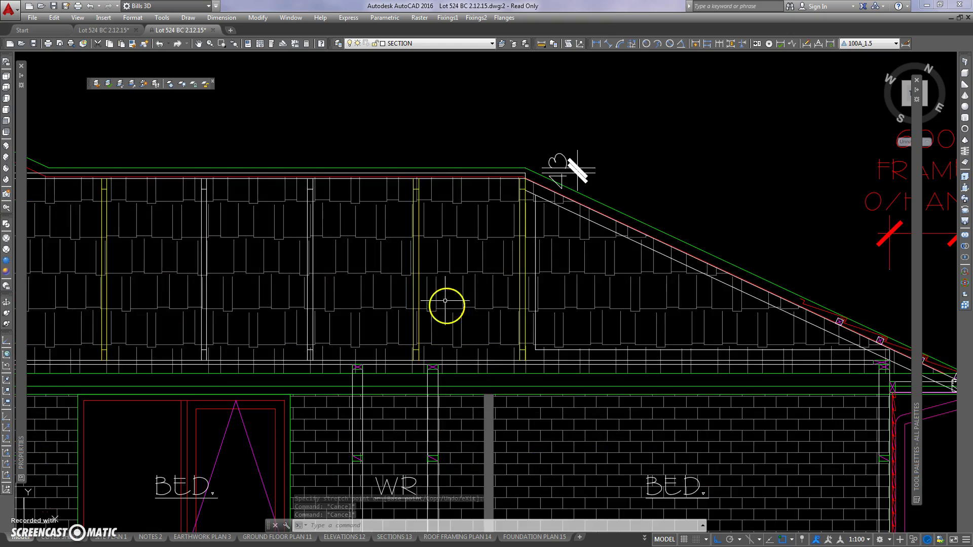
scroll(418, 307, up, 5)
click(410, 274)
click(404, 288)
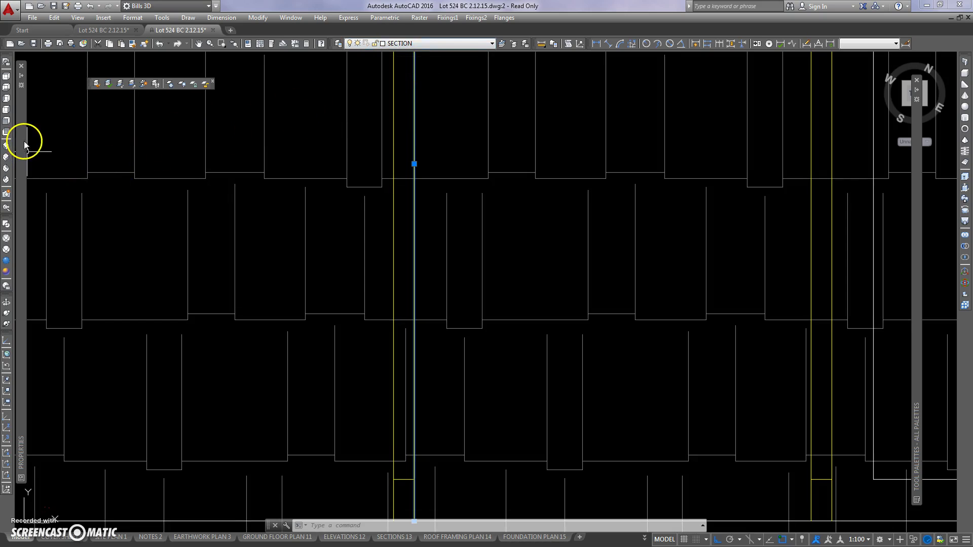
mouse_move(25, 145)
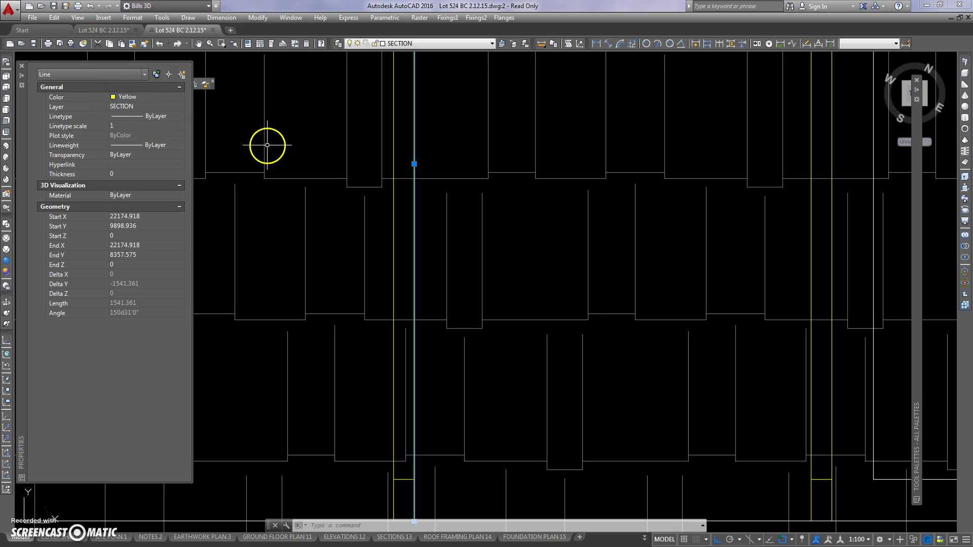
key(Escape)
key(Escape)
scroll(303, 154, down, 5)
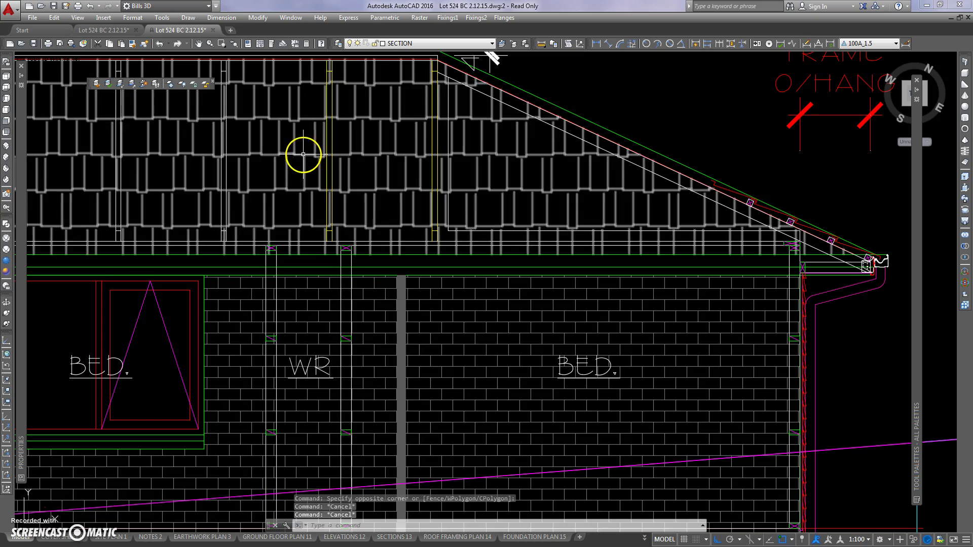
Match the properties of a yellow truss line on the elevation onto the two section trusses nearest the hip end with the sloping rafter.
scroll(303, 154, down, 5)
scroll(281, 157, down, 5)
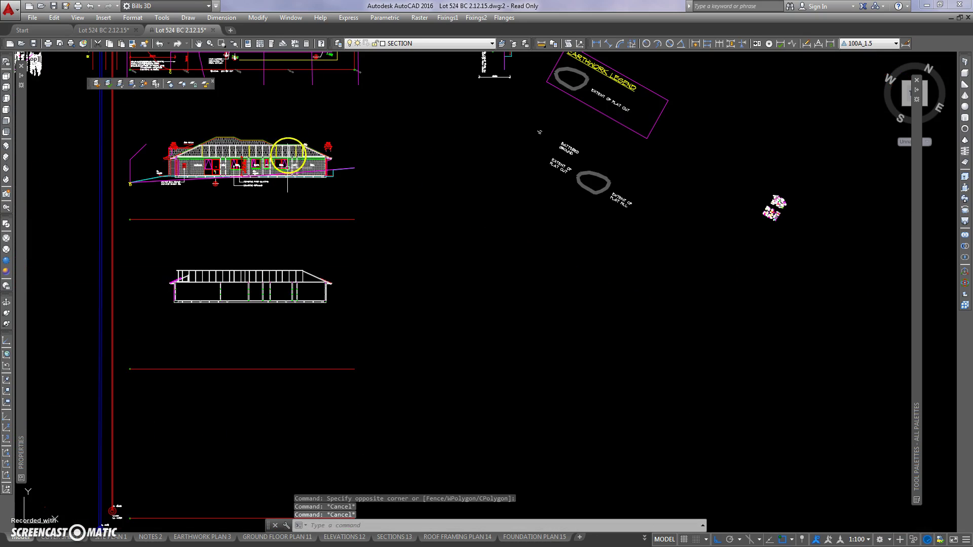
scroll(290, 160, up, 3)
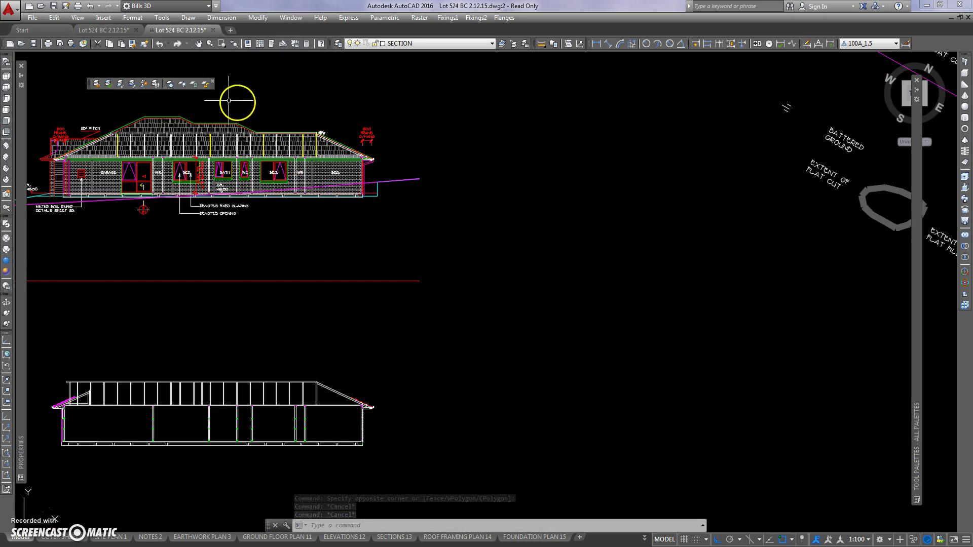
click(133, 45)
scroll(288, 148, up, 6)
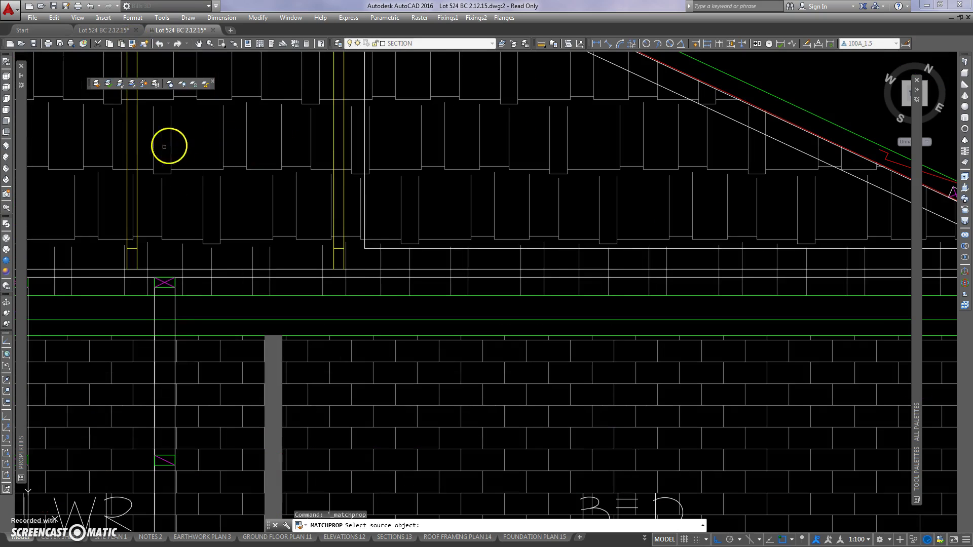
click(138, 148)
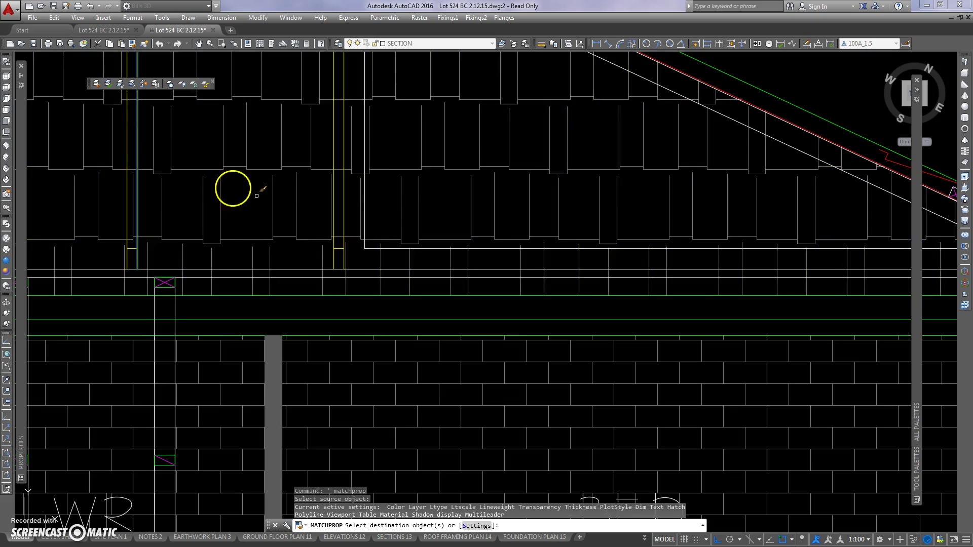
scroll(233, 189, down, 7)
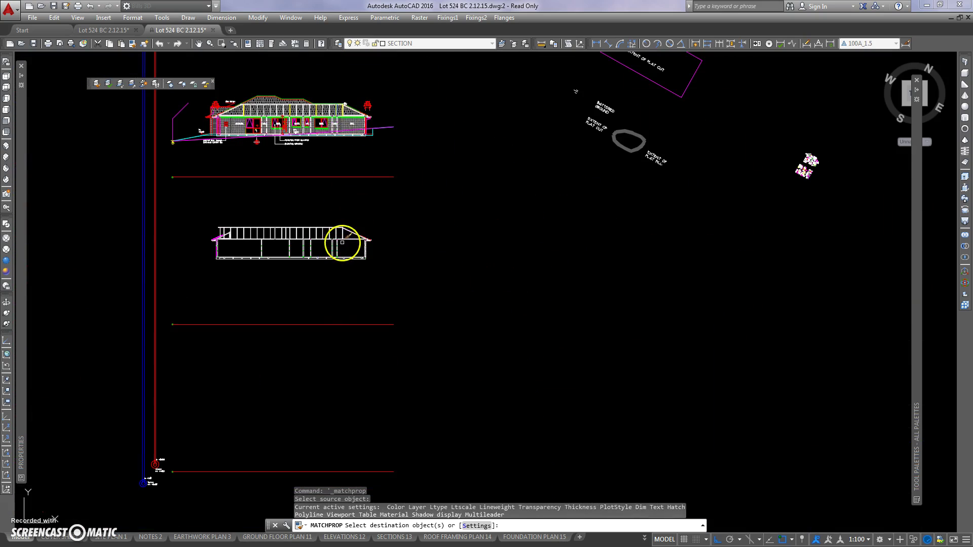
scroll(344, 235, up, 6)
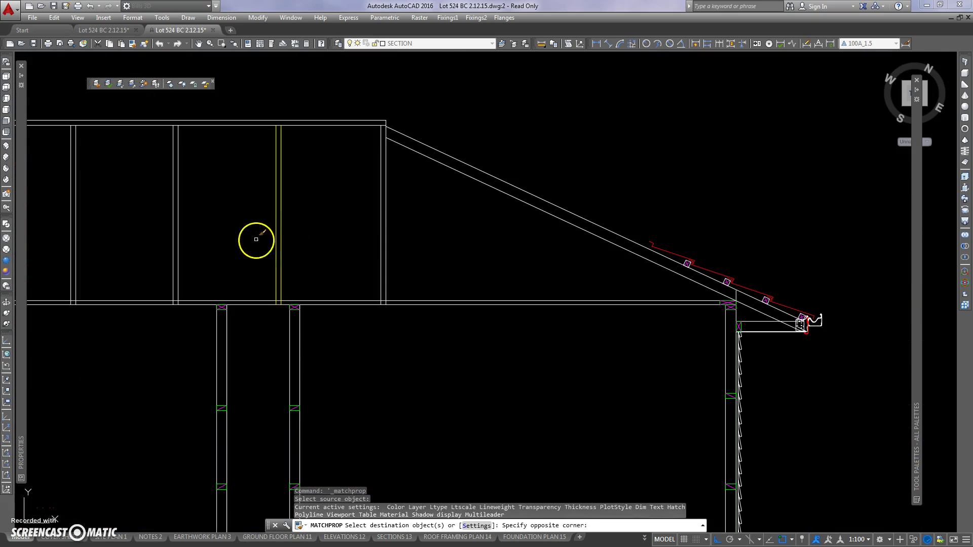
click(330, 238)
click(385, 224)
scroll(329, 223, down, 6)
key(Escape)
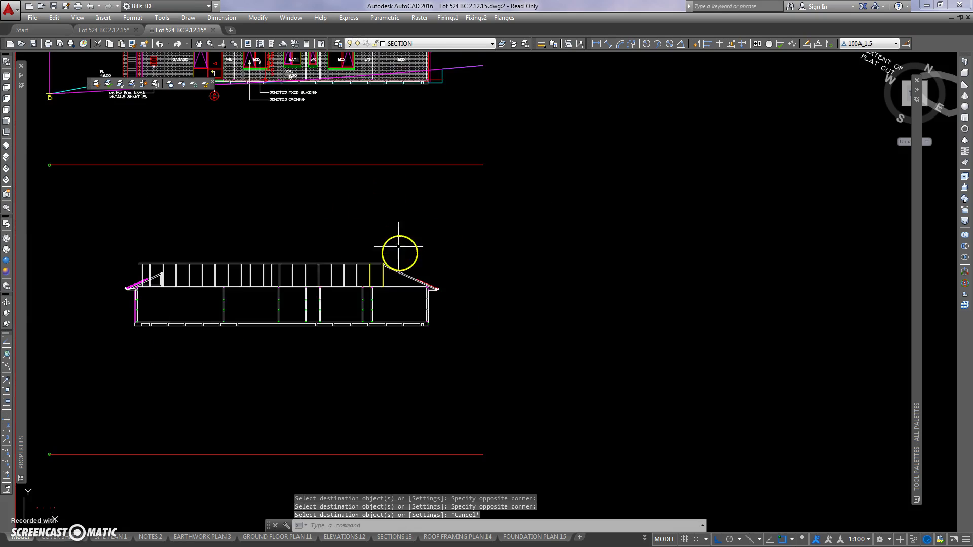
Open the plot settings for the model and select the GMB.ctb plot style table without assigning it to all layouts.
middle_drag(389, 222, 373, 284)
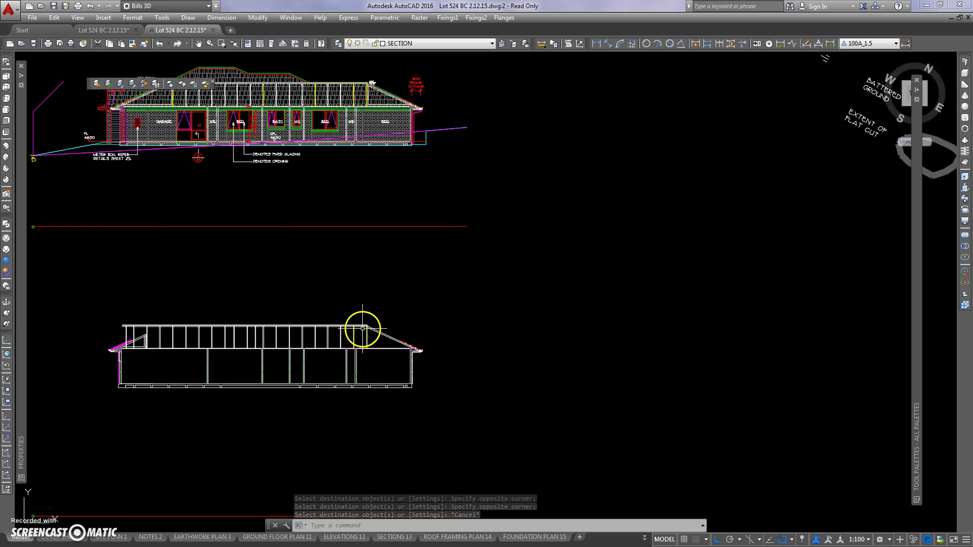
scroll(349, 349, up, 6)
middle_drag(349, 349, 351, 307)
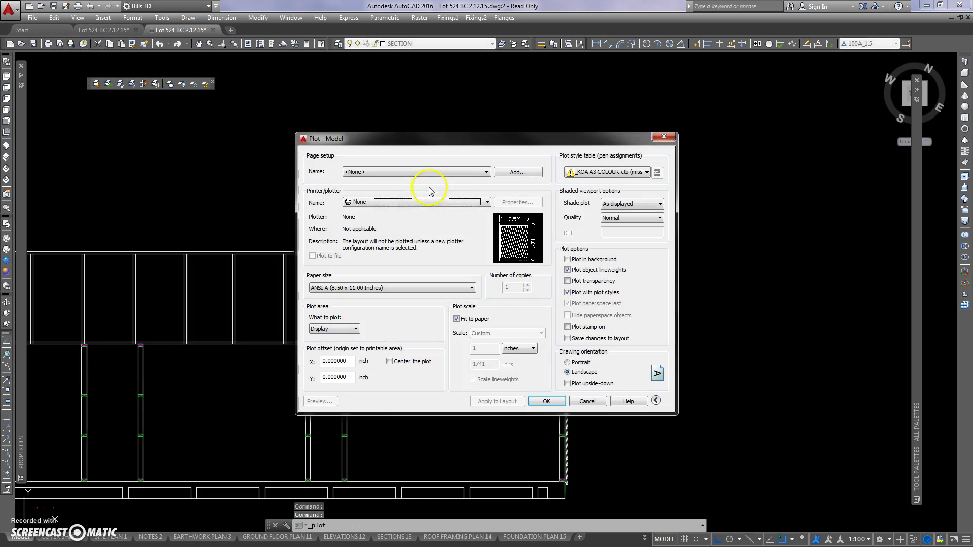
click(647, 172)
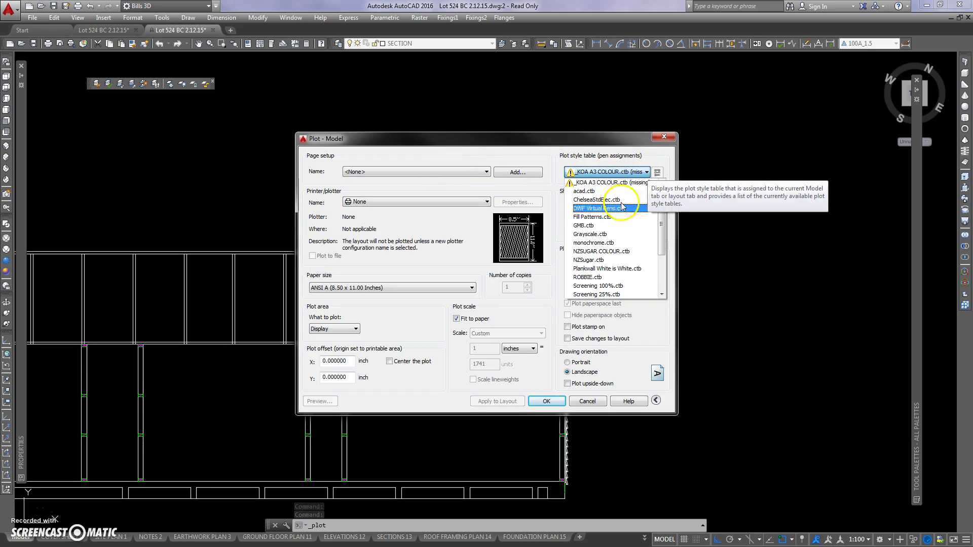
click(582, 225)
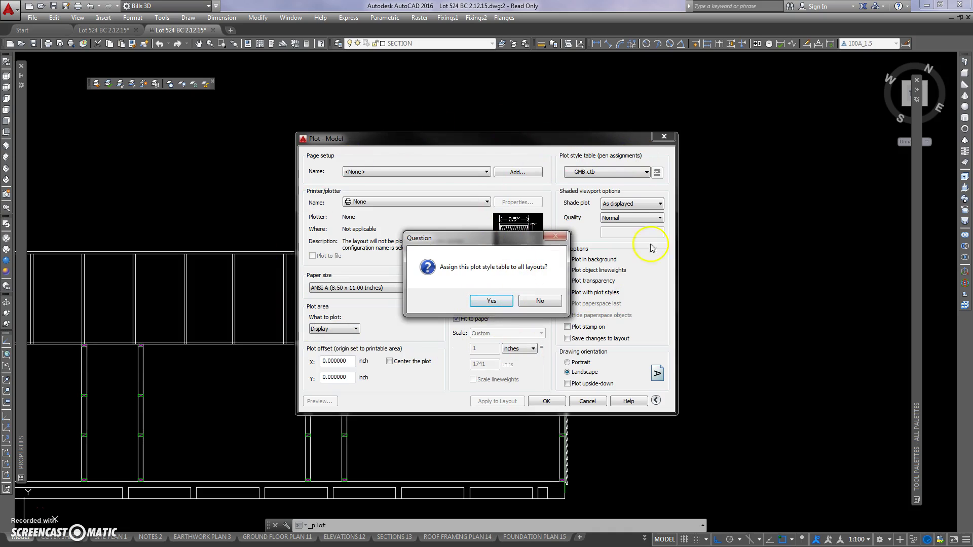
click(529, 303)
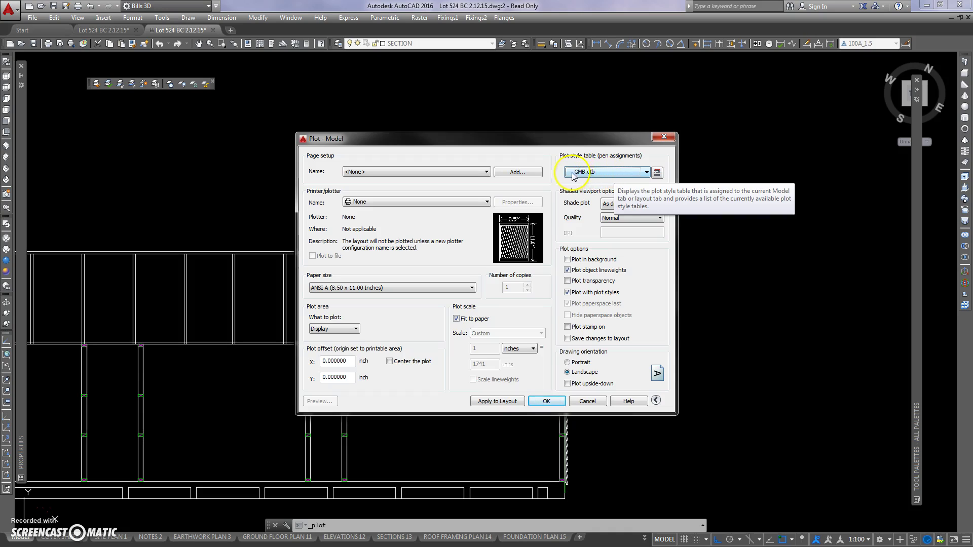
Open the GMB.ctb plot style table for editing and review the lineweights assigned to Color 1 through Color 7.
click(657, 173)
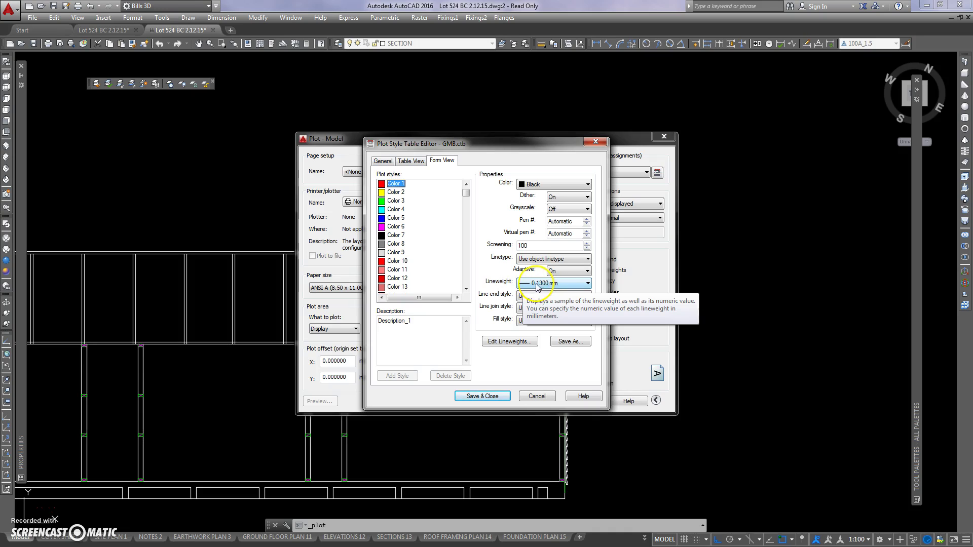
click(395, 193)
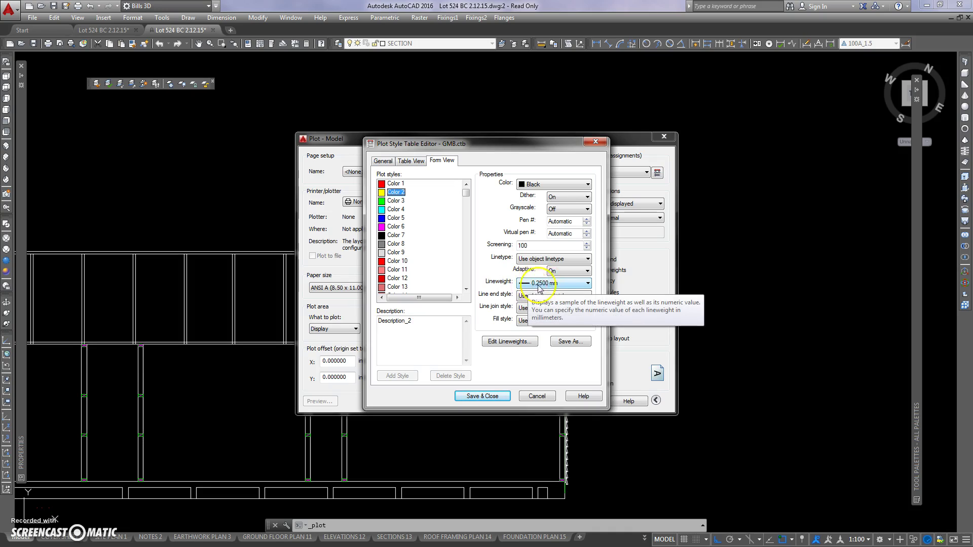
click(394, 201)
click(526, 284)
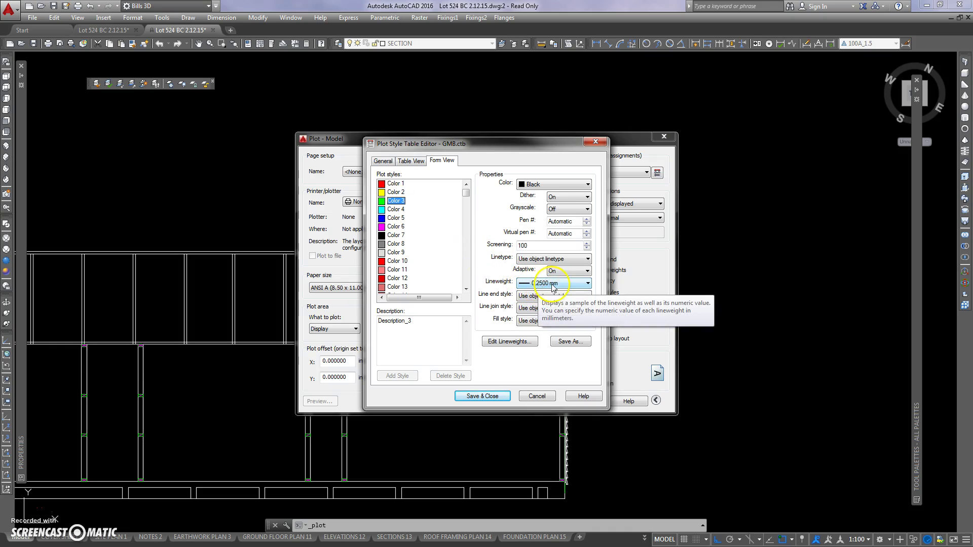
click(395, 209)
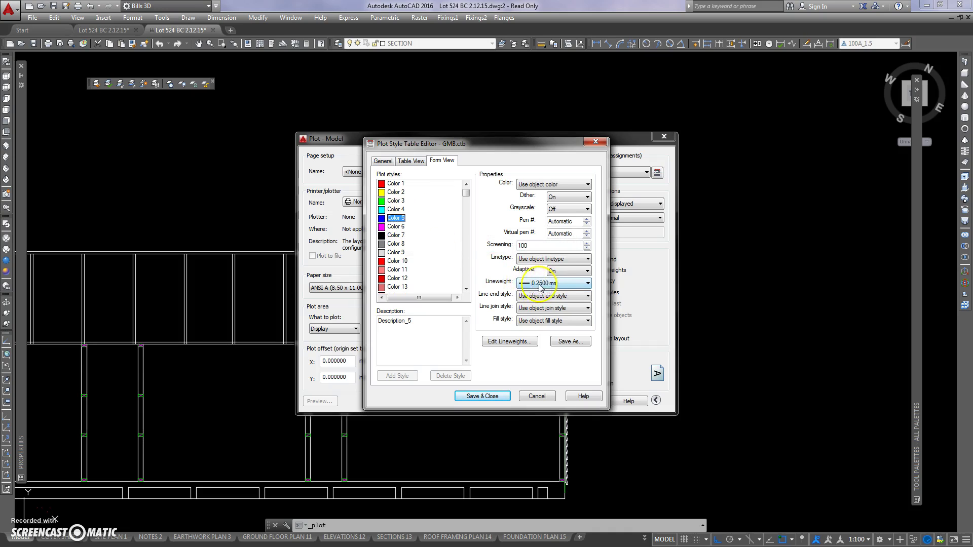
click(396, 227)
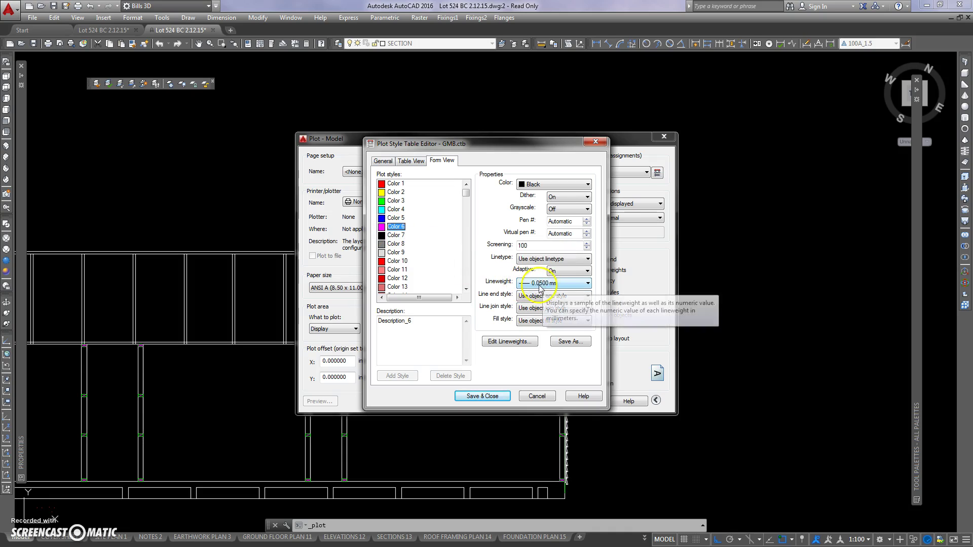
click(588, 284)
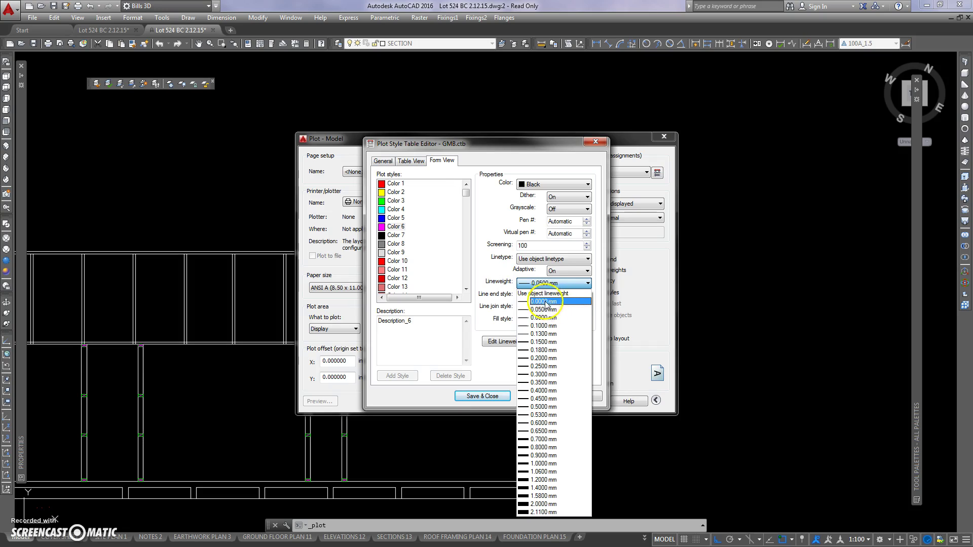
click(485, 217)
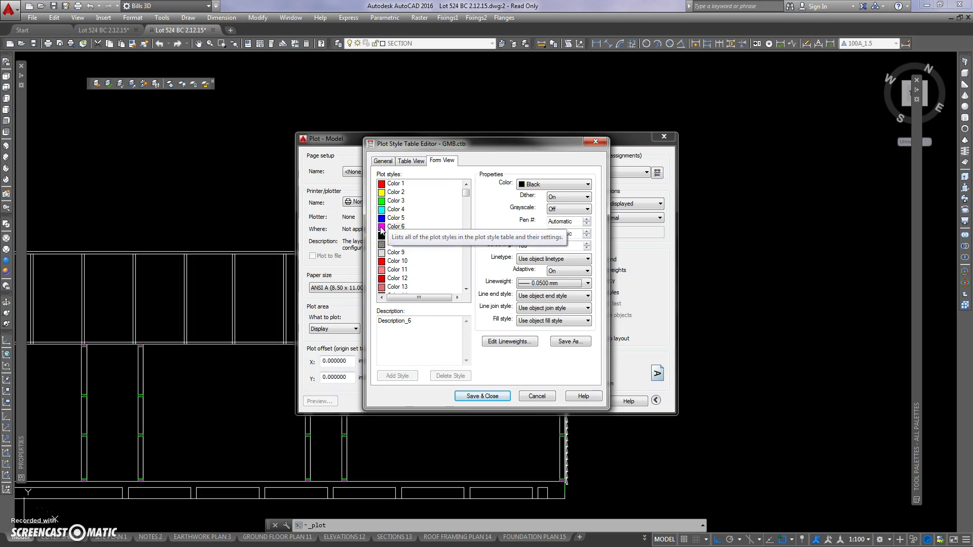
click(524, 288)
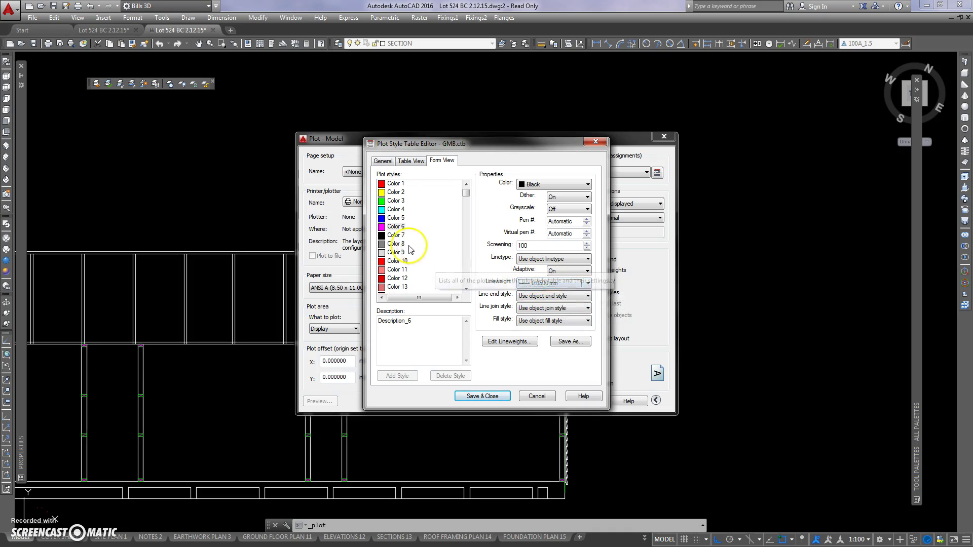
click(394, 235)
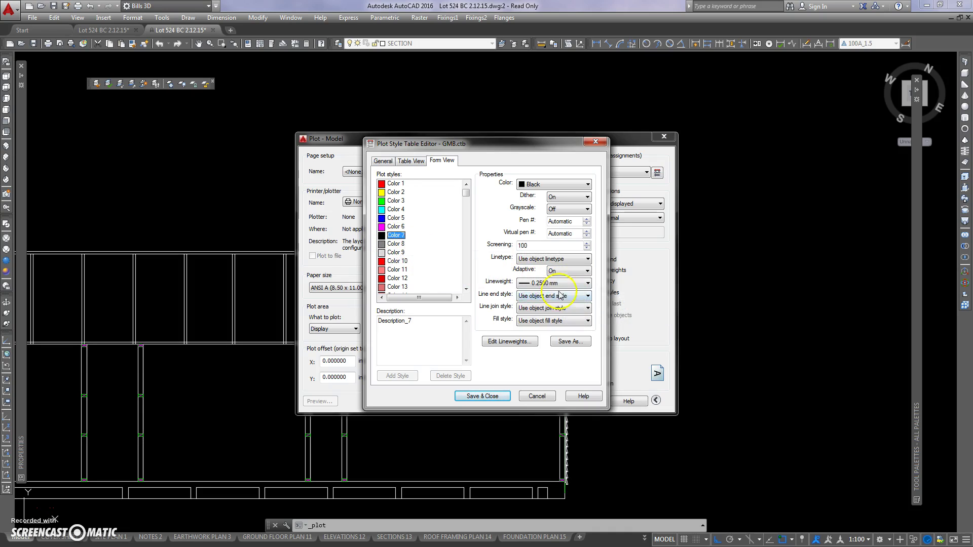
Review the lineweights assigned to Color 8 through Color 12 in GMB.ctb, and close the editor and plot settings without saving.
click(394, 245)
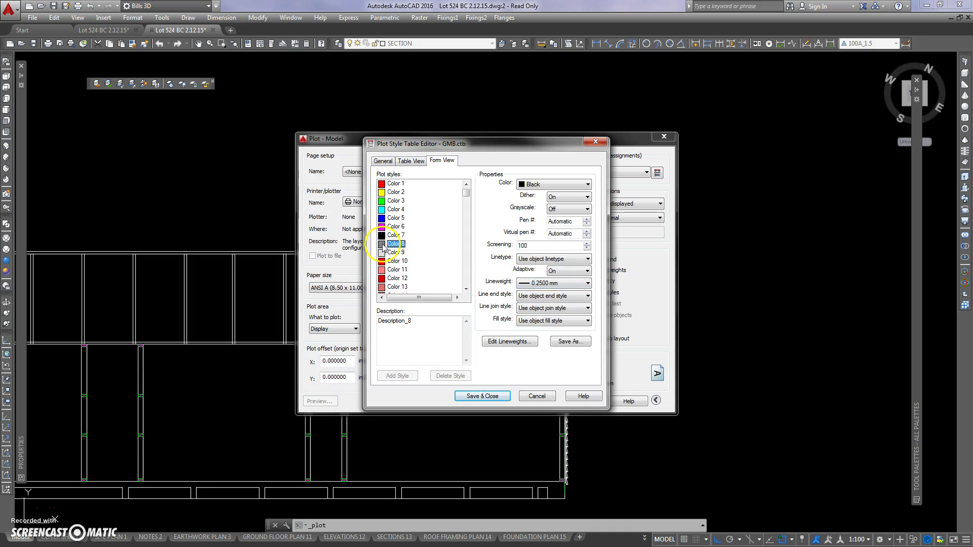
click(384, 253)
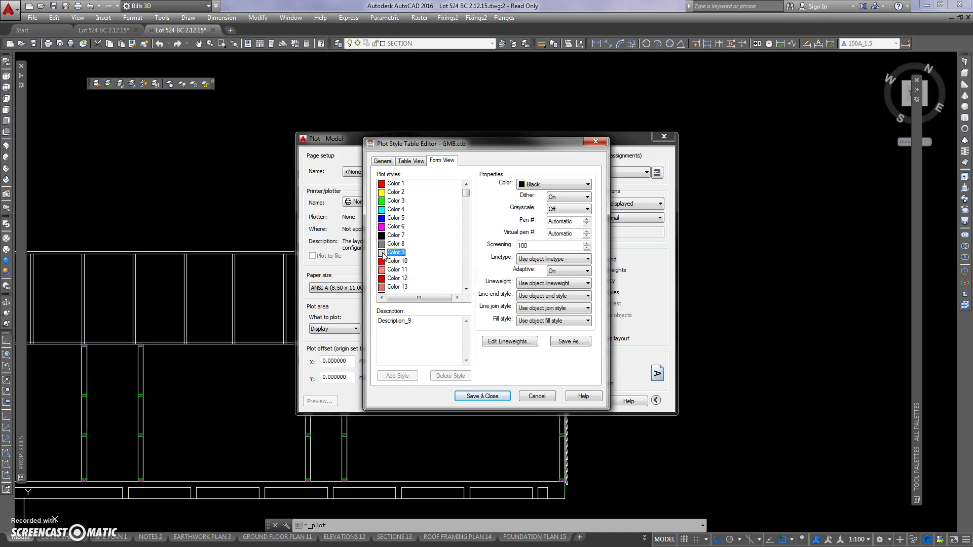
click(412, 255)
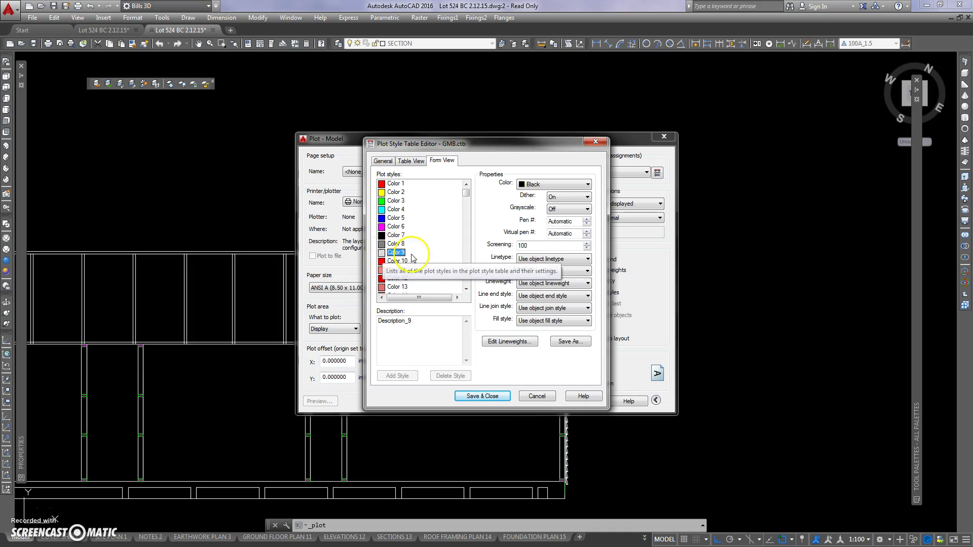
click(382, 262)
click(384, 282)
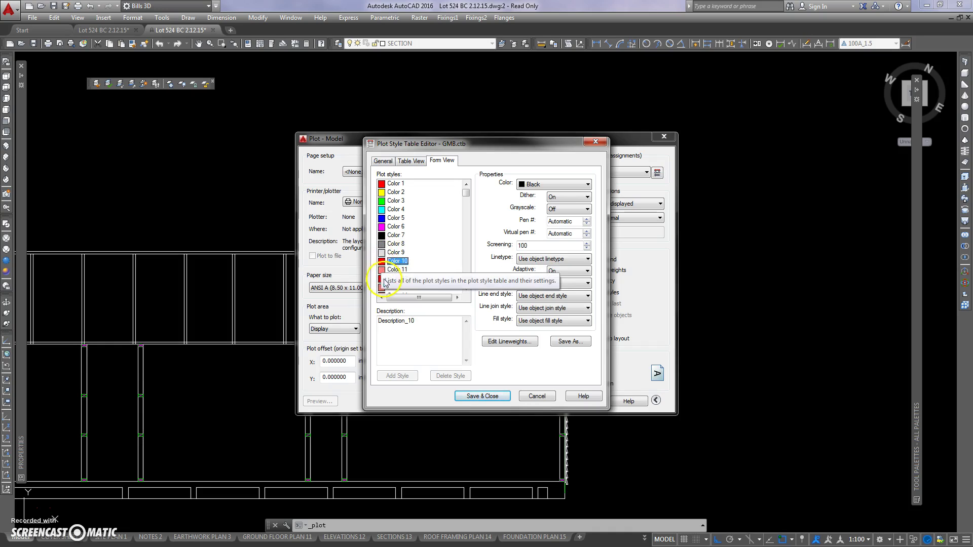
click(383, 253)
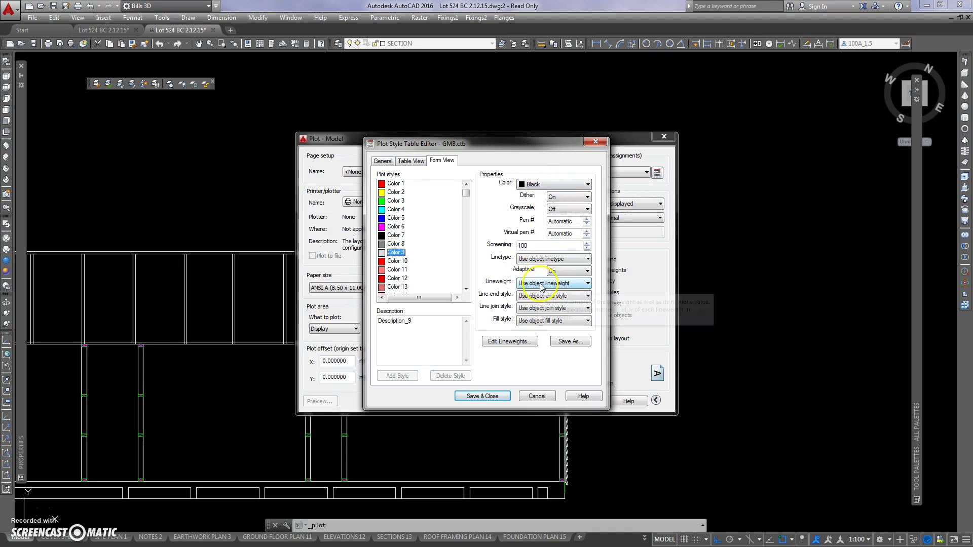
click(386, 262)
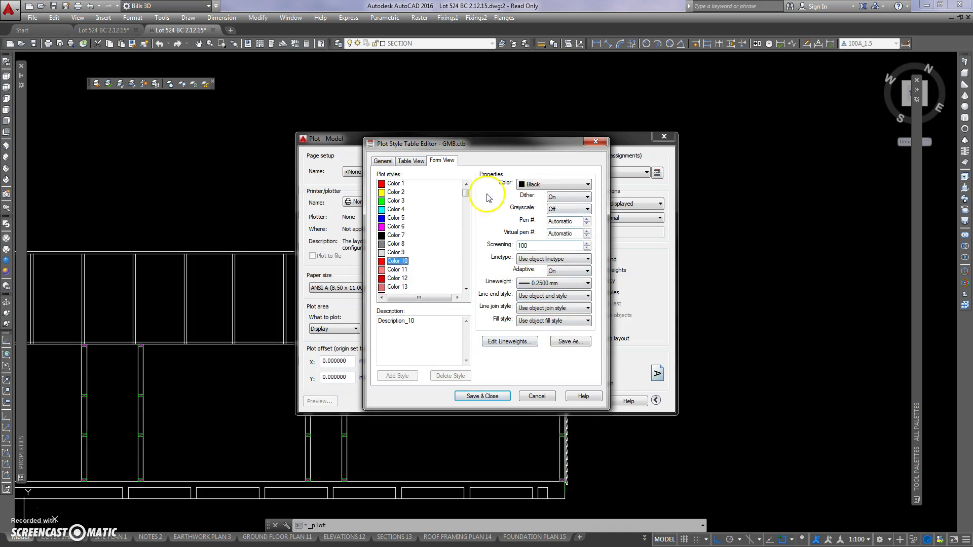
click(384, 270)
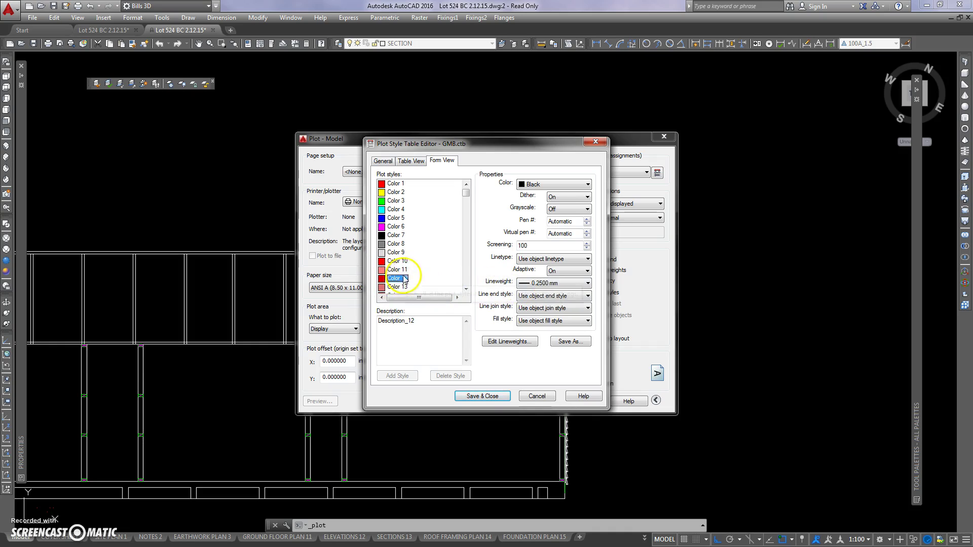
click(537, 397)
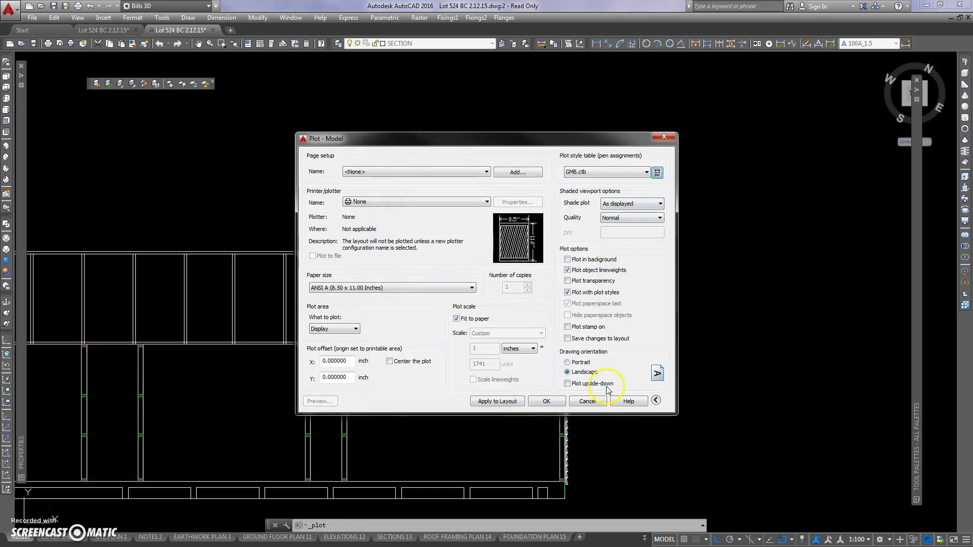
click(589, 403)
Examine the section's trusses and hip end against the elevation and floor plan above it.
scroll(367, 281, up, 5)
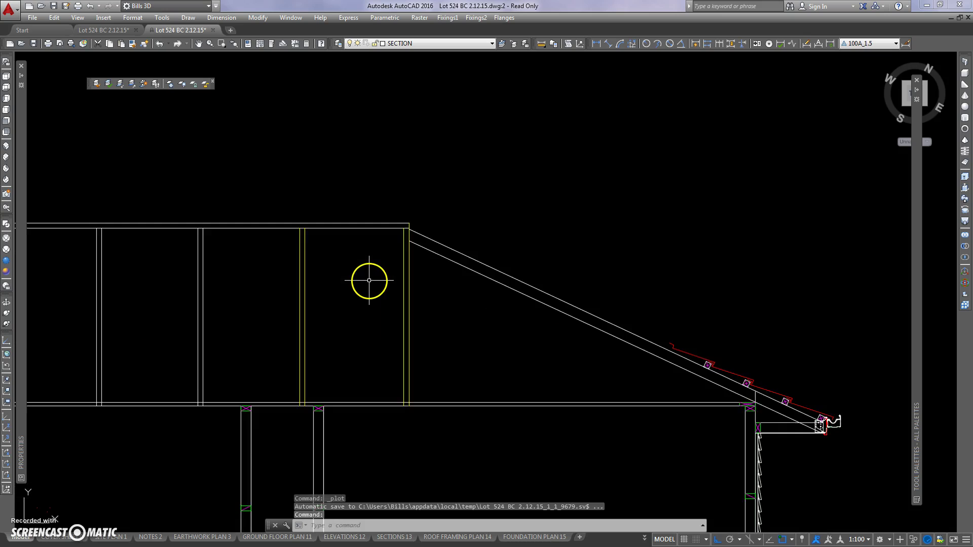
scroll(471, 274, down, 3)
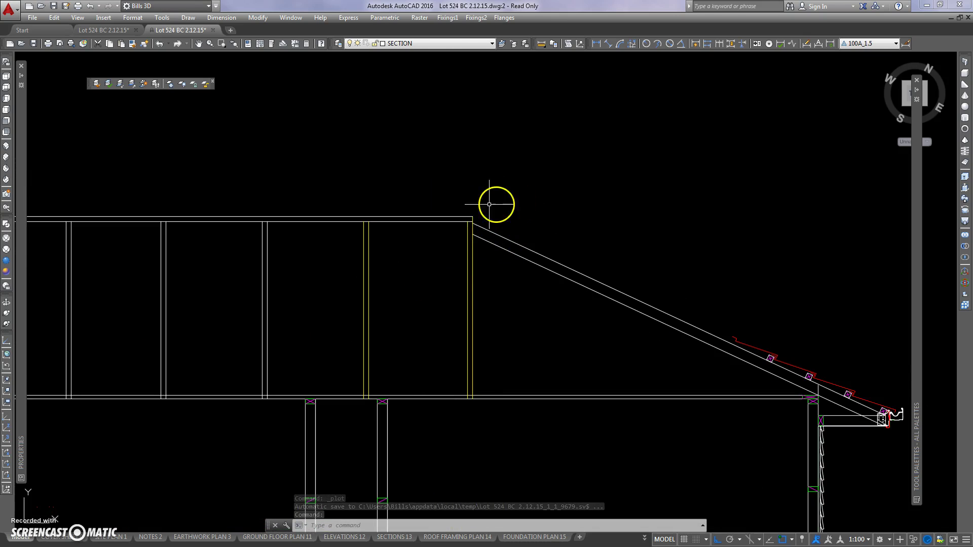
scroll(482, 203, down, 3)
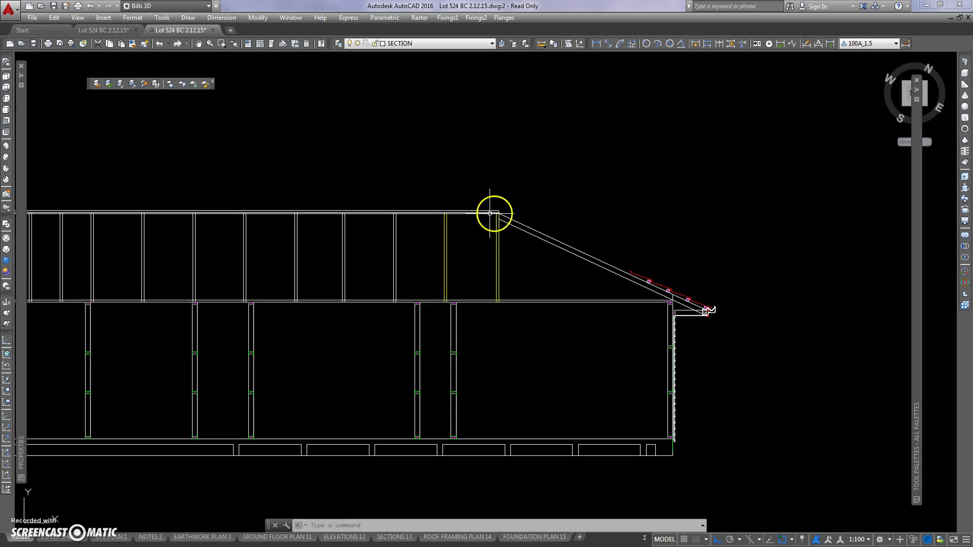
middle_drag(493, 218, 525, 218)
scroll(506, 217, down, 5)
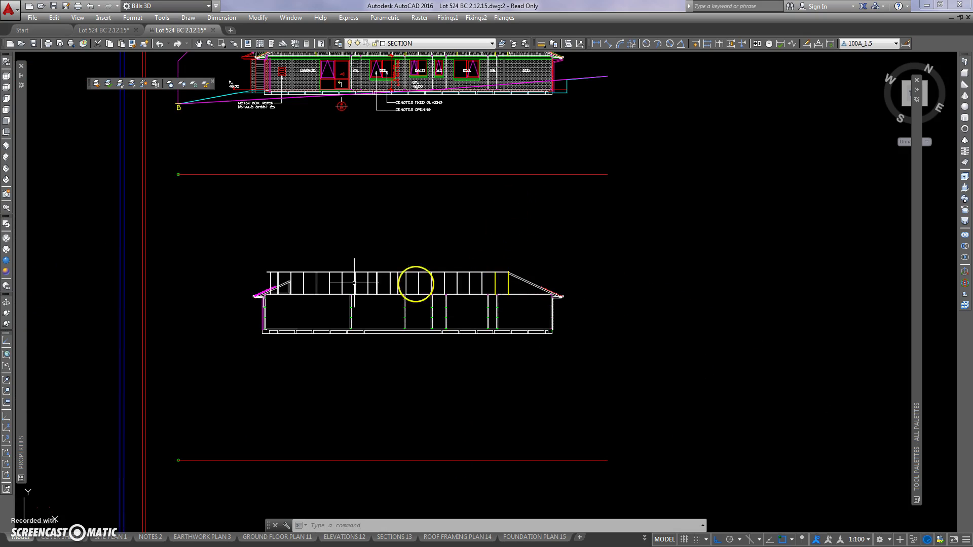
mouse_move(319, 275)
middle_down()
mouse_move(348, 224)
mouse_move(339, 145)
middle_up()
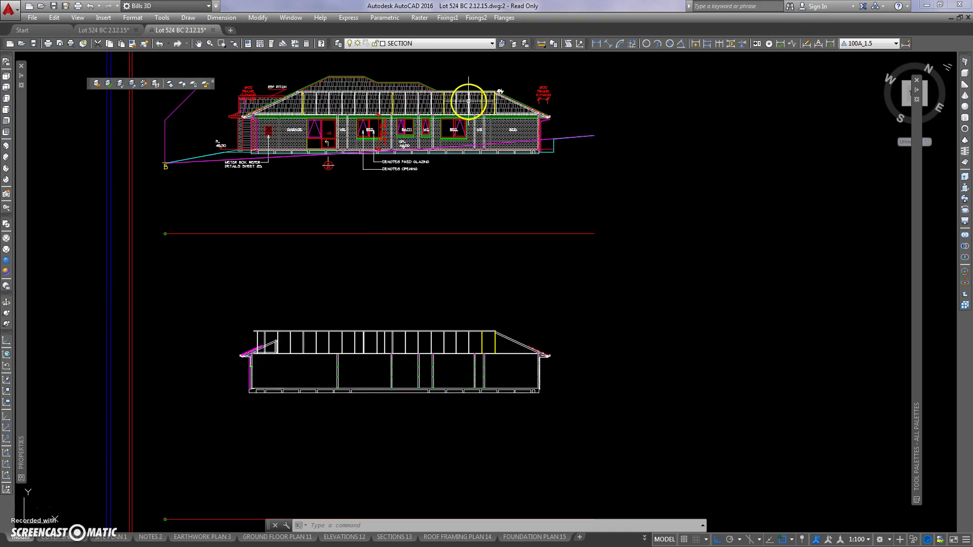
middle_drag(366, 343, 337, 294)
scroll(476, 285, down, 3)
scroll(491, 294, up, 3)
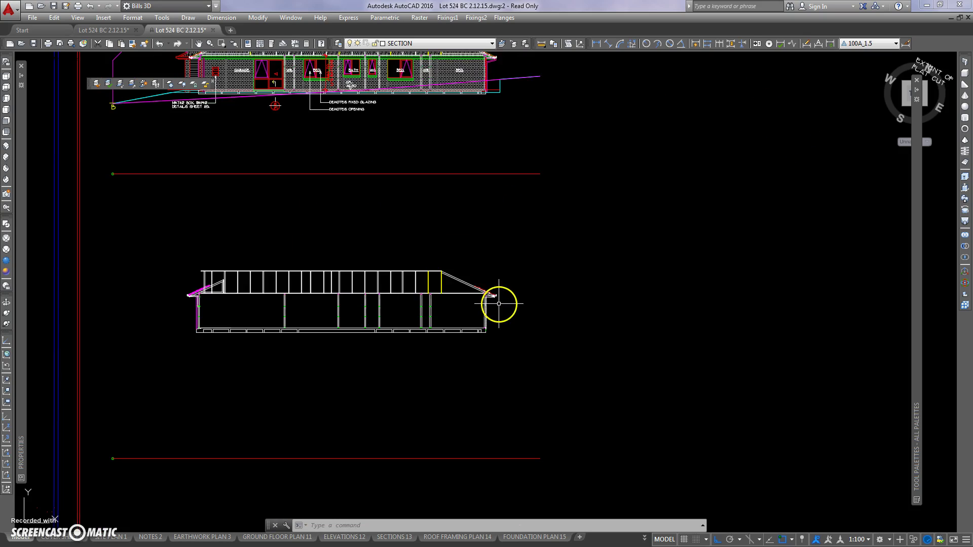
middle_drag(501, 252, 508, 306)
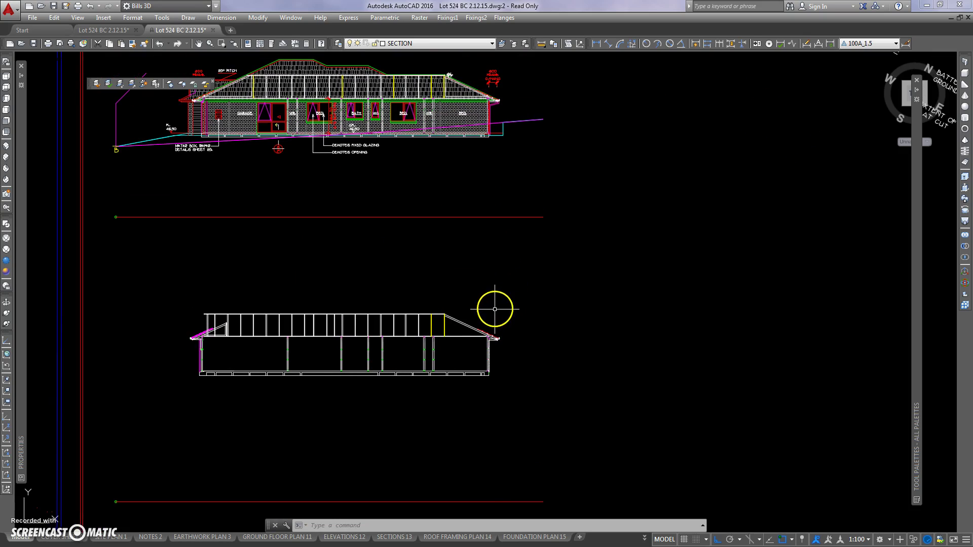
scroll(457, 294, down, 3)
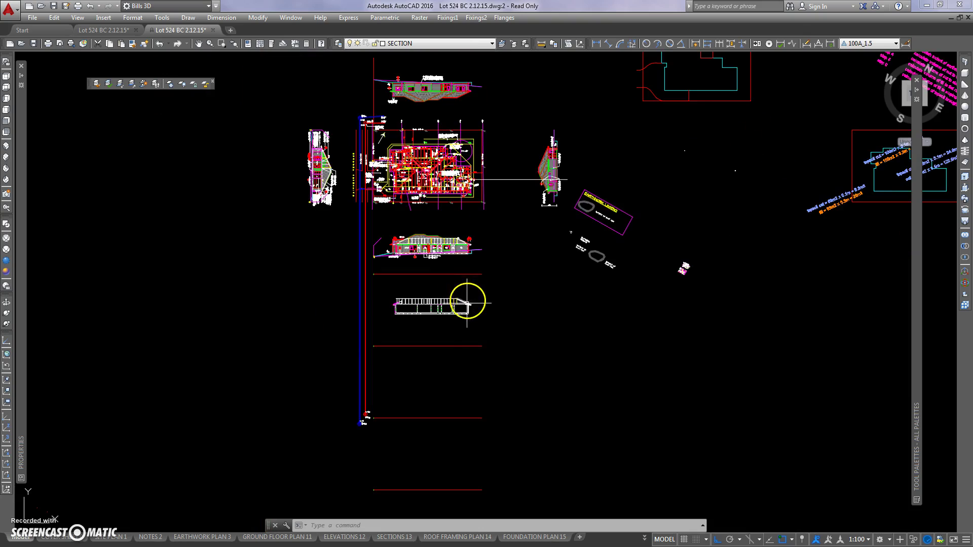
scroll(469, 298, up, 3)
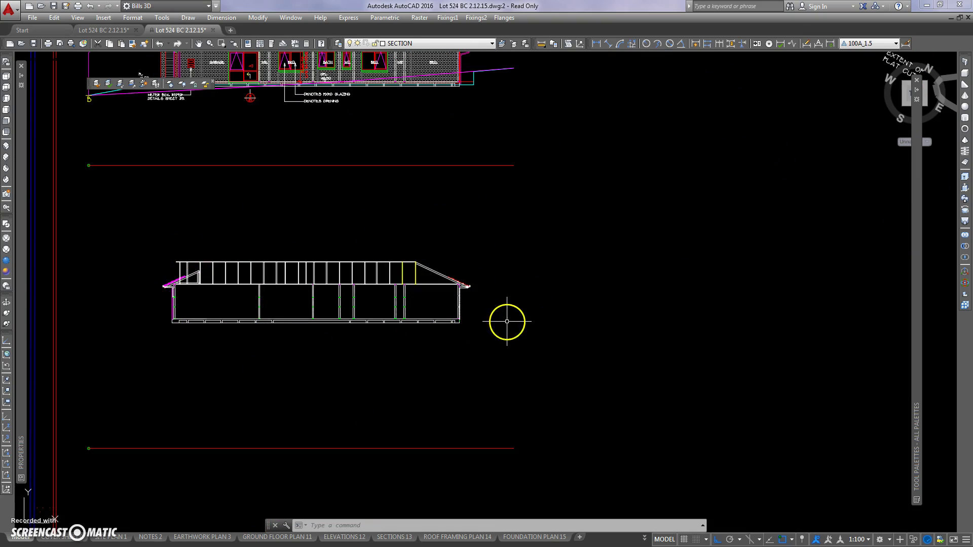
scroll(474, 263, down, 3)
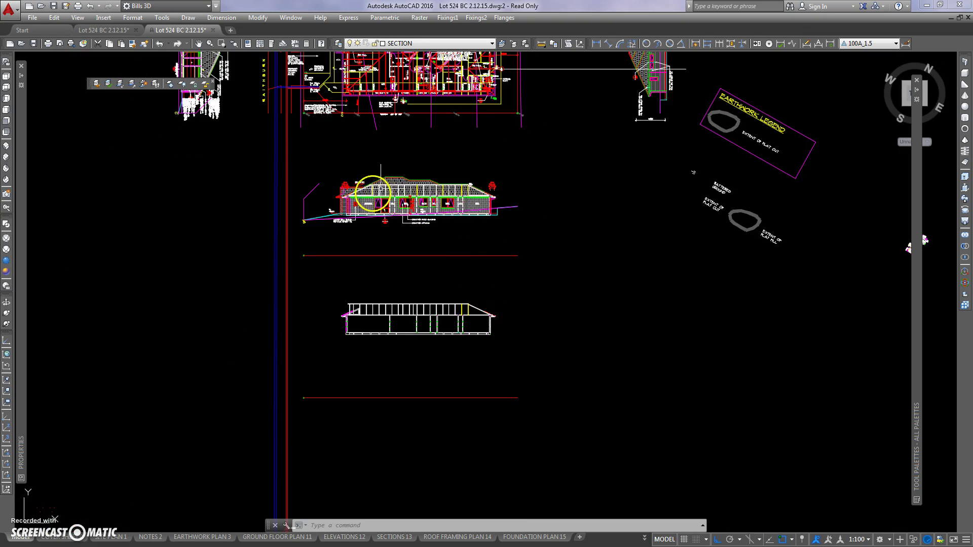
mouse_move(435, 141)
middle_down()
mouse_move(430, 189)
mouse_move(408, 211)
mouse_move(409, 228)
middle_up()
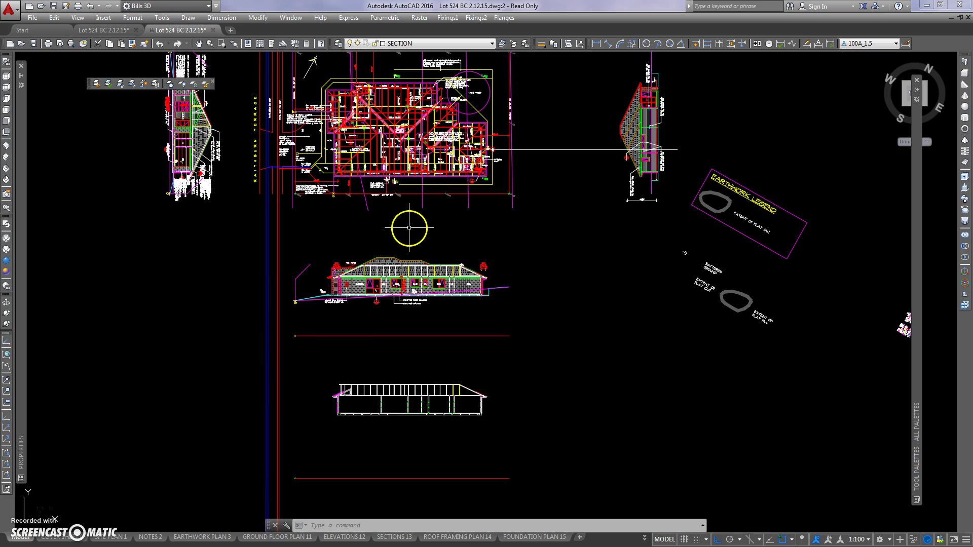
Inspect the outer roof outline on the floor plan at its two lower corners and clear the selection.
scroll(333, 211, up, 5)
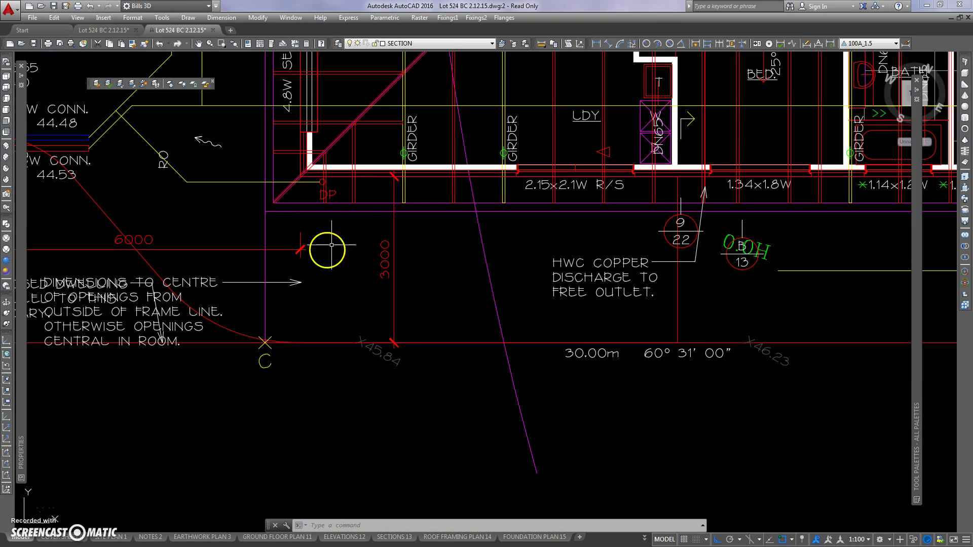
scroll(314, 288, down, 6)
scroll(312, 288, up, 5)
click(298, 261)
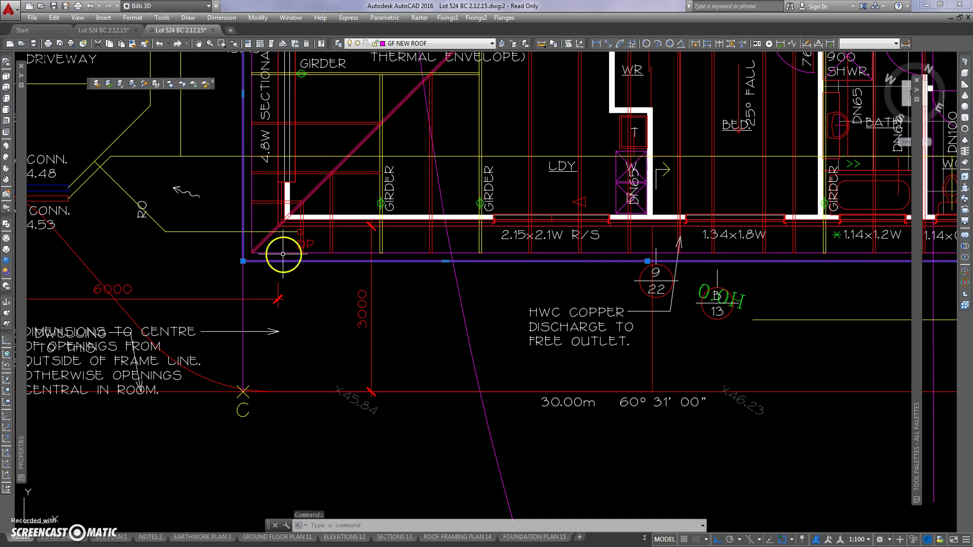
scroll(223, 279, down, 6)
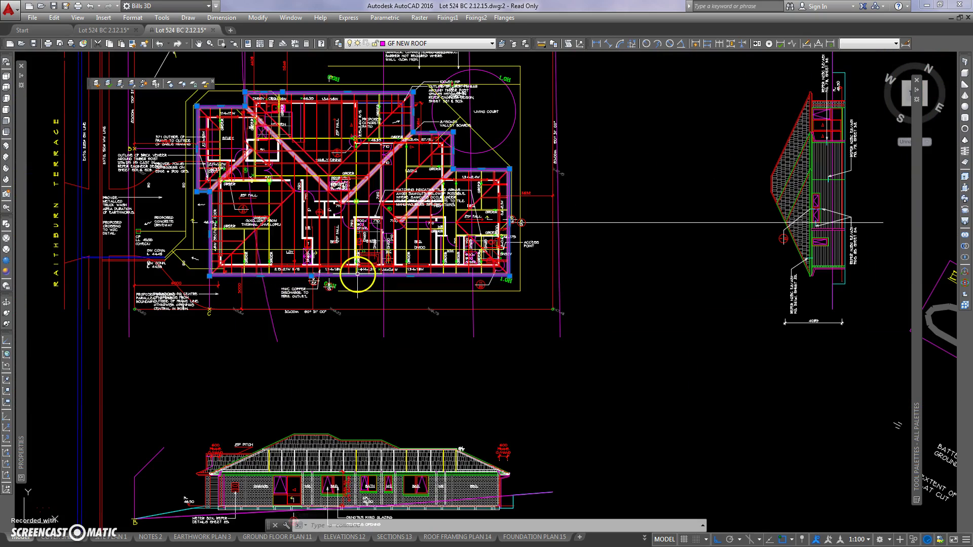
middle_drag(517, 278, 394, 247)
scroll(394, 246, up, 3)
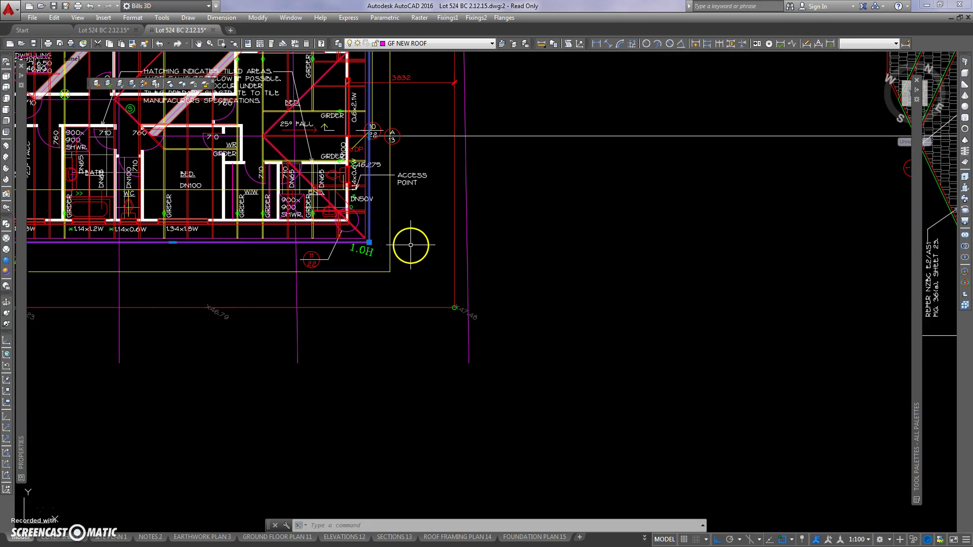
key(Escape)
key(Escape)
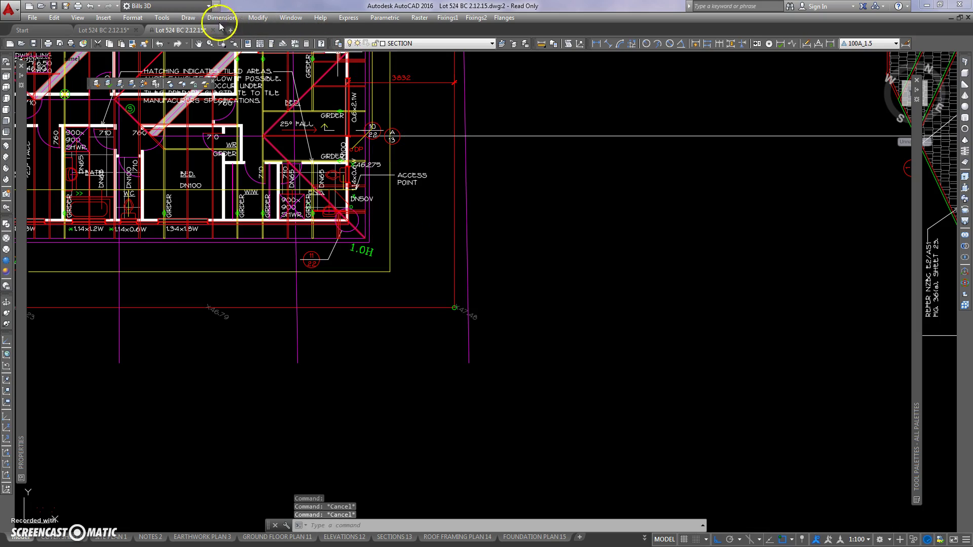
Draw vertical construction lines through the plan's lower corner at the outer roof outline, the inner roof outline and the wall frame.
click(189, 19)
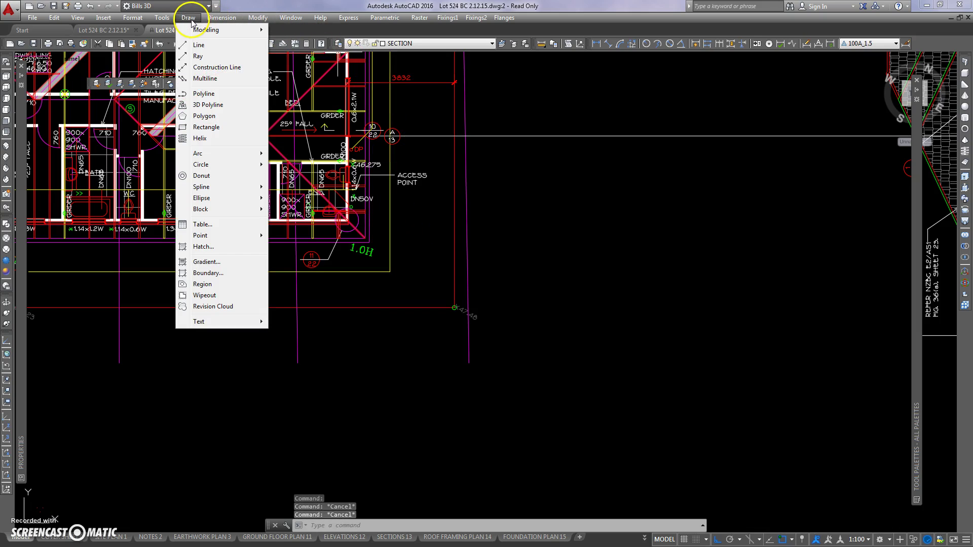
click(215, 68)
text(v)
key(Return)
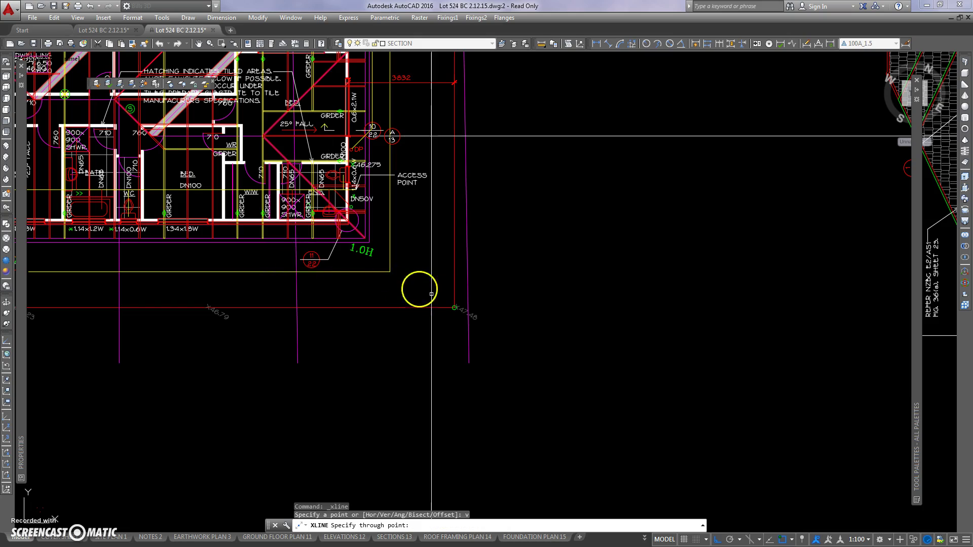
scroll(393, 251, up, 6)
click(300, 224)
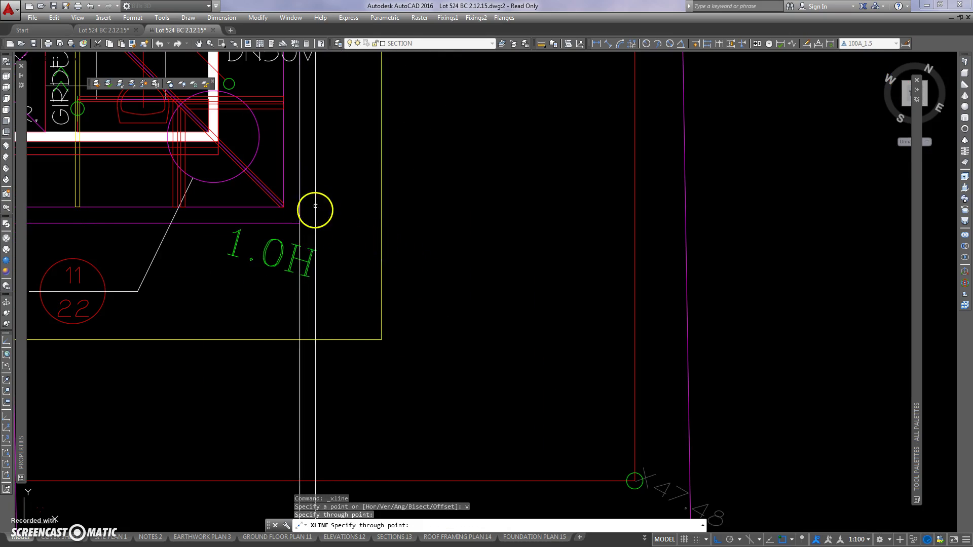
click(283, 198)
middle_drag(286, 180, 370, 234)
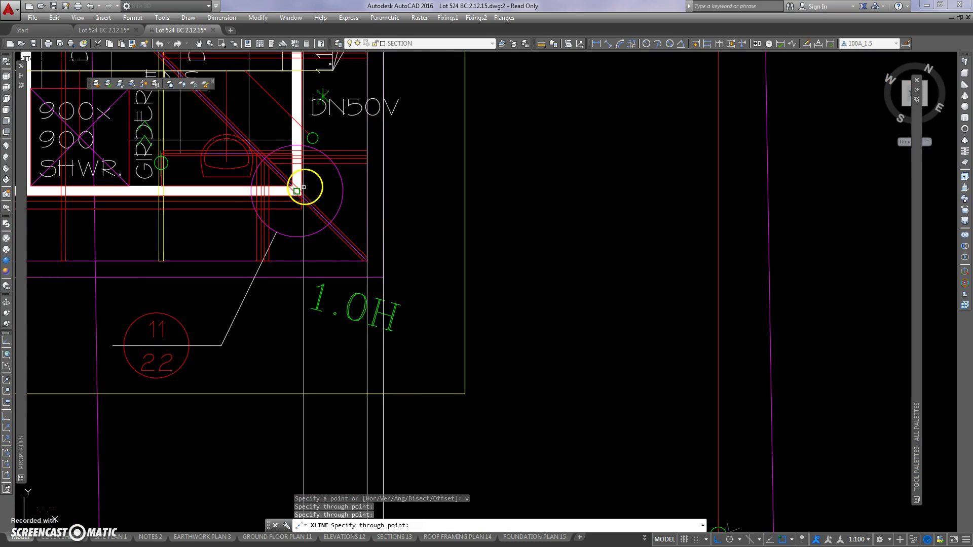
scroll(512, 310, down, 10)
key(Escape)
key(Escape)
middle_drag(533, 347, 450, 238)
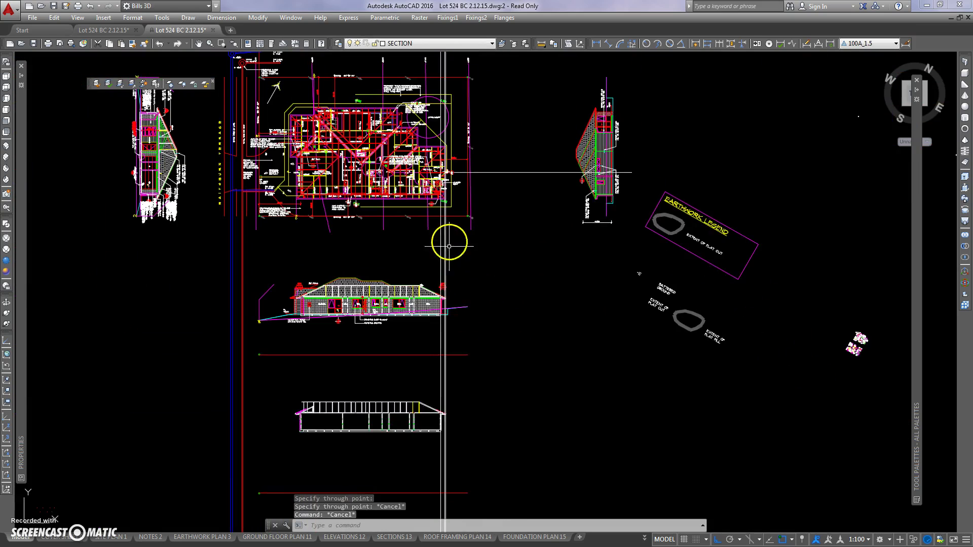
Check the vertical construction lines against the gutter, fascia and wall frame at the section's hip-end eave.
scroll(445, 295, up, 8)
scroll(422, 351, up, 3)
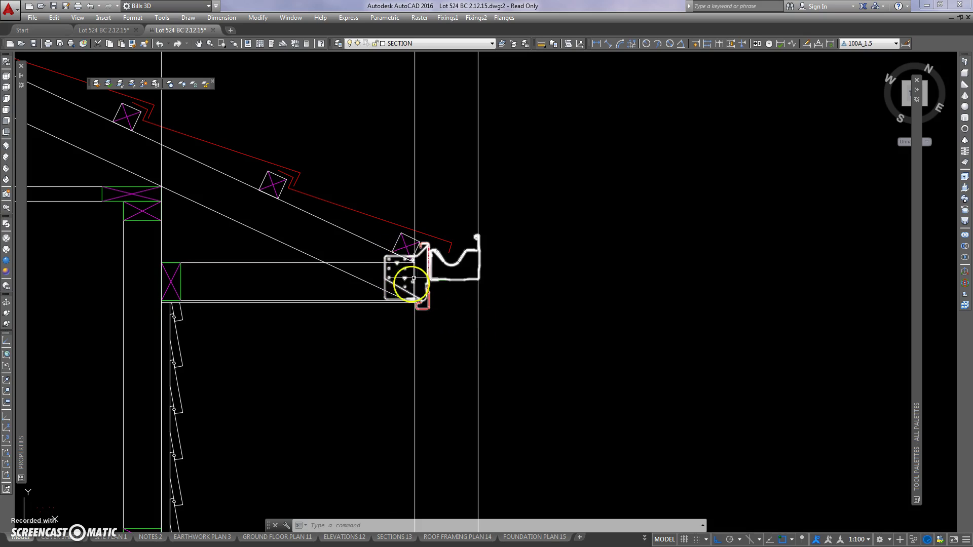
scroll(476, 265, up, 3)
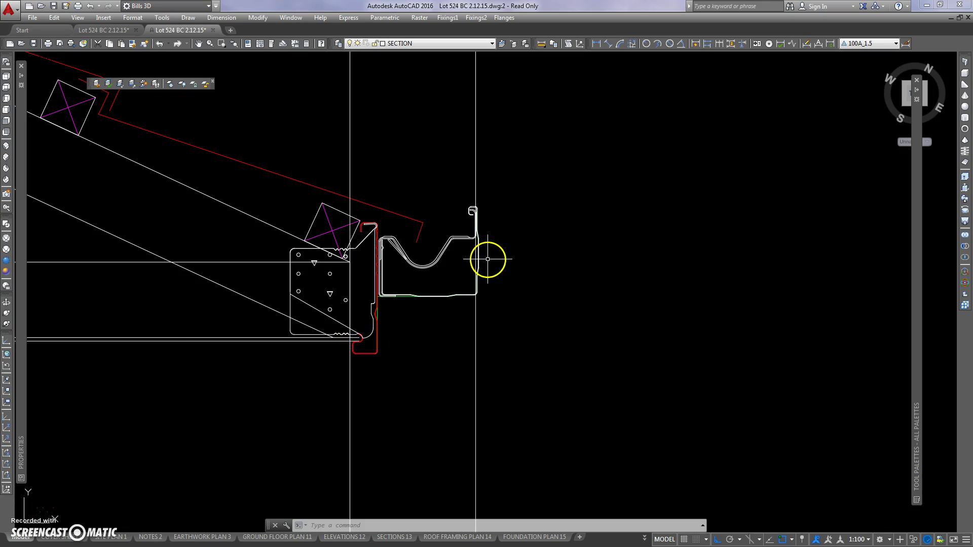
scroll(488, 259, up, 3)
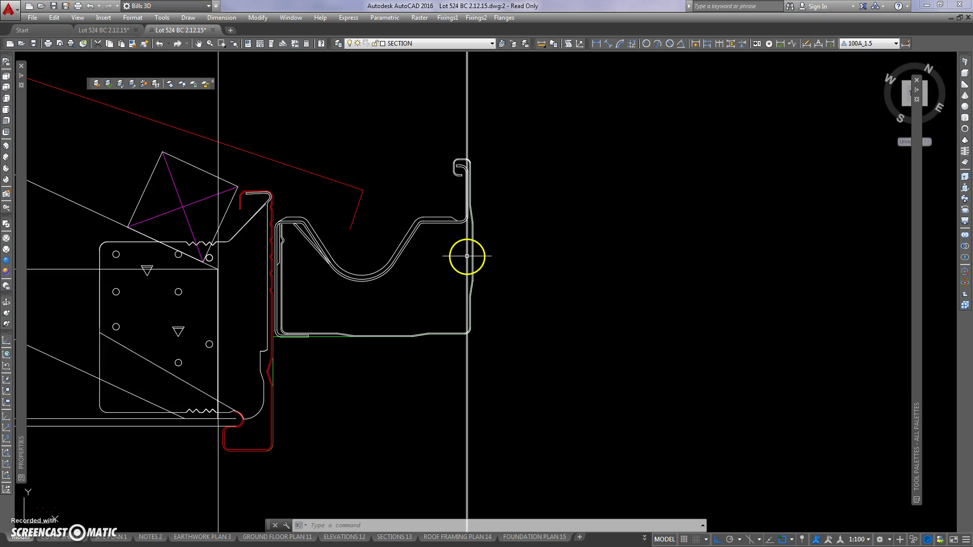
scroll(467, 256, down, 6)
mouse_move(483, 272)
middle_down()
mouse_move(493, 283)
mouse_move(480, 249)
middle_up()
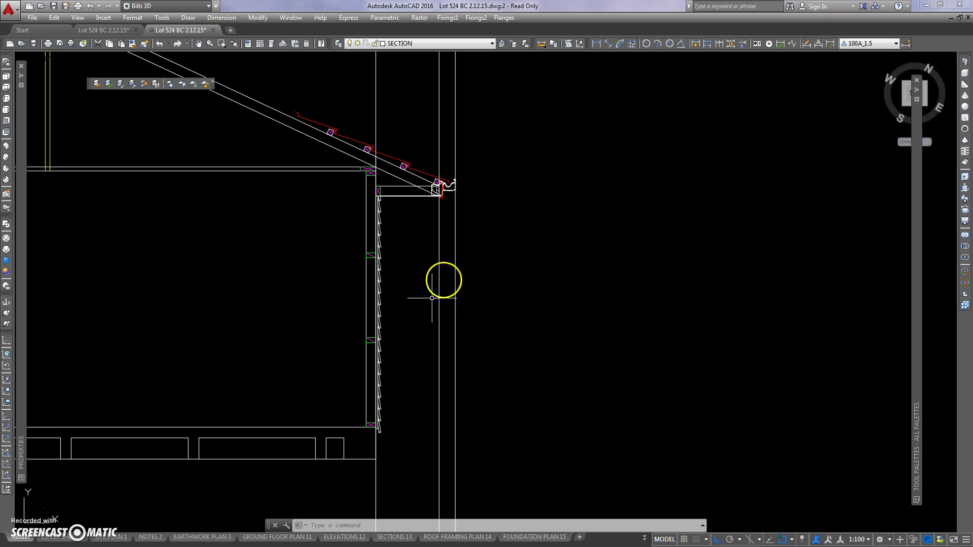
scroll(389, 381, up, 6)
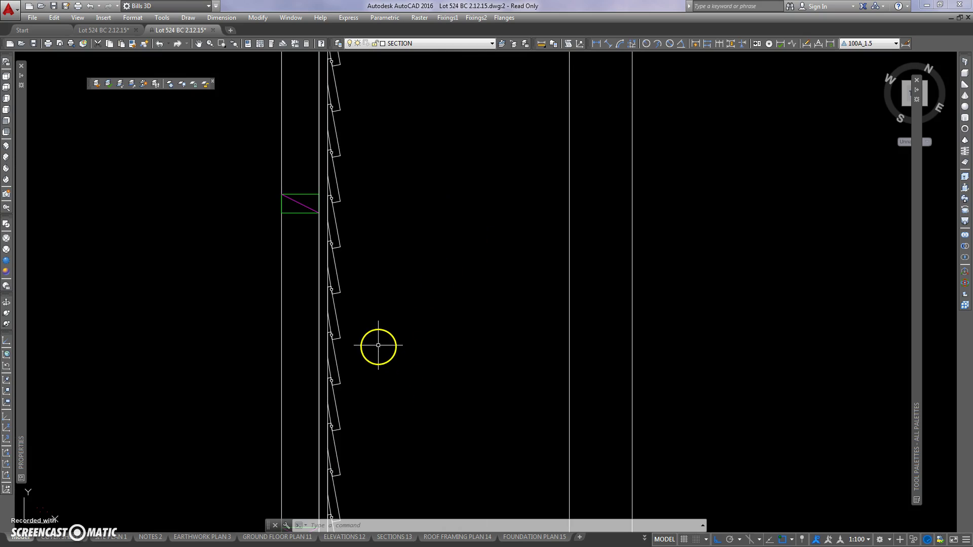
scroll(378, 345, down, 6)
middle_drag(392, 271, 385, 313)
scroll(390, 270, up, 3)
middle_drag(380, 256, 380, 293)
scroll(379, 283, up, 3)
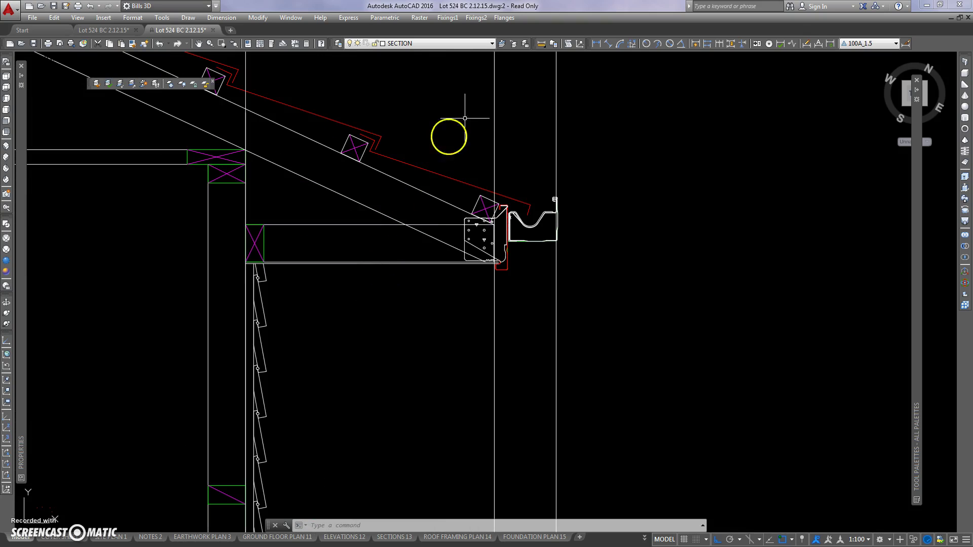
Add a linear dimension above the section's hip-end eave, from the rafter end at the fascia bracket to the outer face of the wall frame.
click(597, 45)
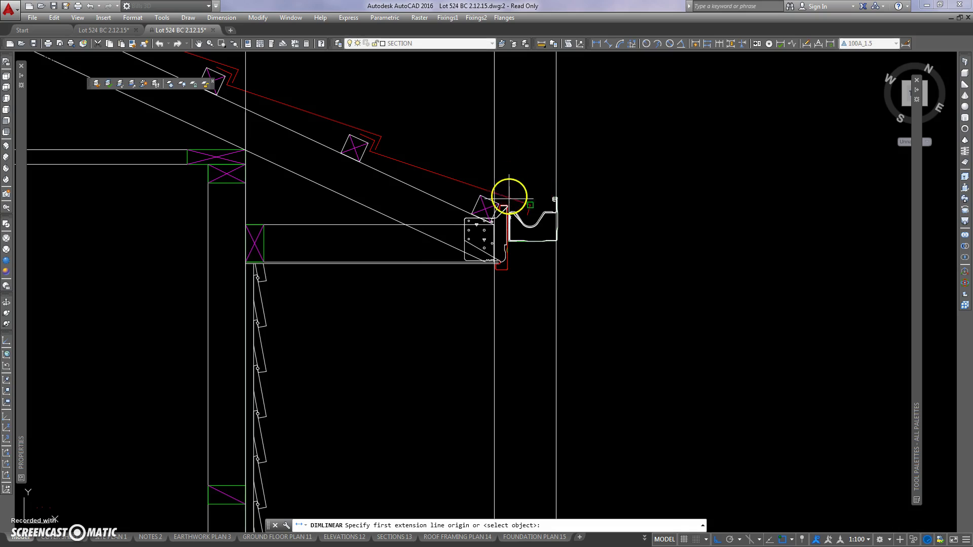
scroll(503, 224, up, 3)
click(478, 222)
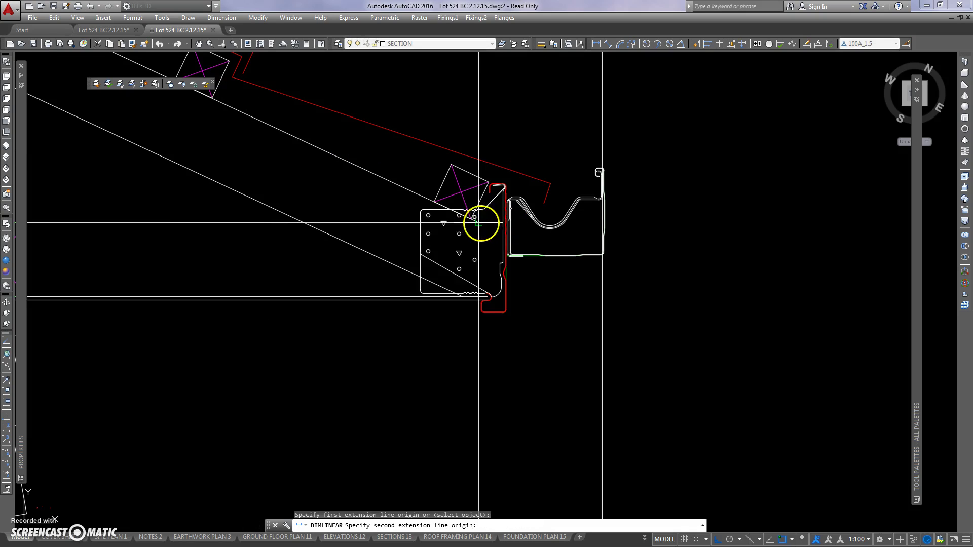
scroll(452, 254, down, 3)
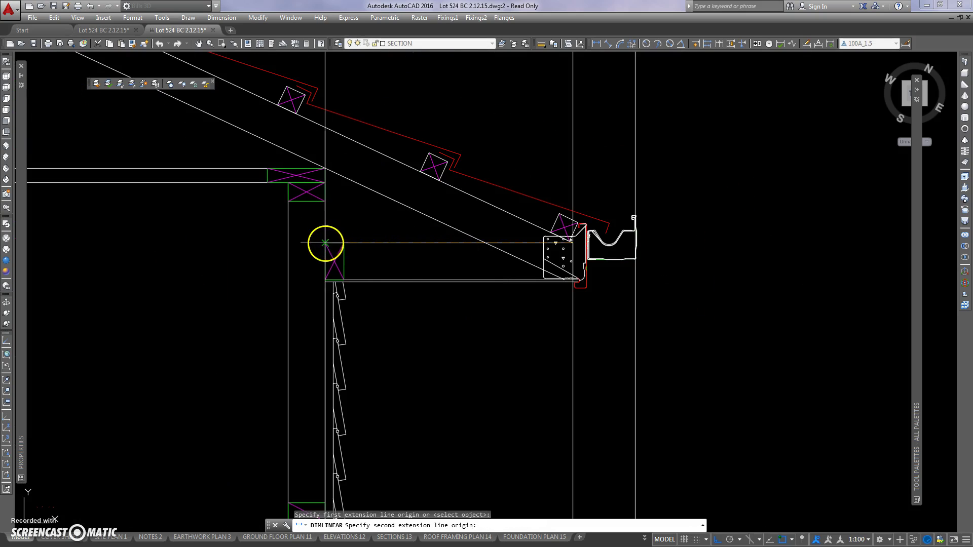
click(327, 239)
scroll(375, 216, down, 3)
click(406, 117)
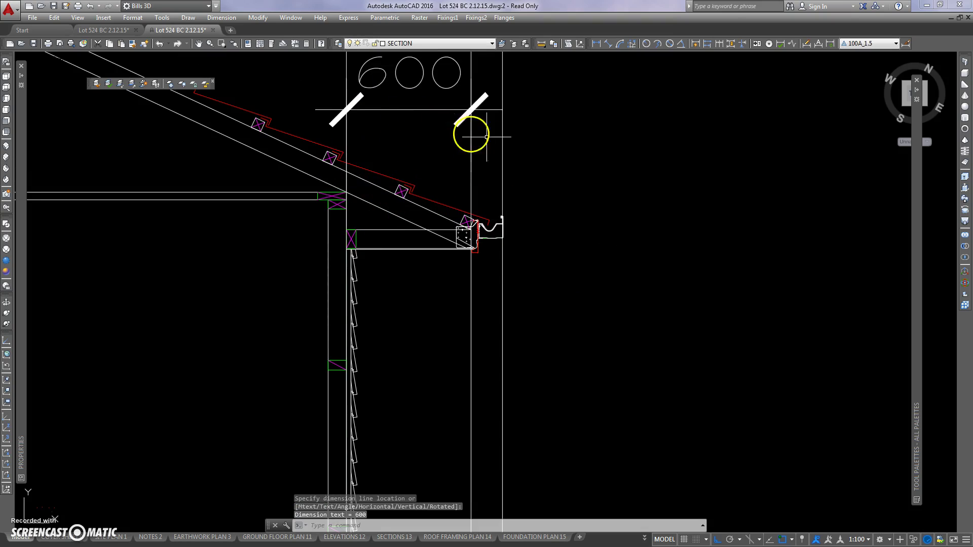
Check the construction lines at the floor plan's lower roof corner against the roof outlines and the section's gutter.
scroll(428, 210, up, 5)
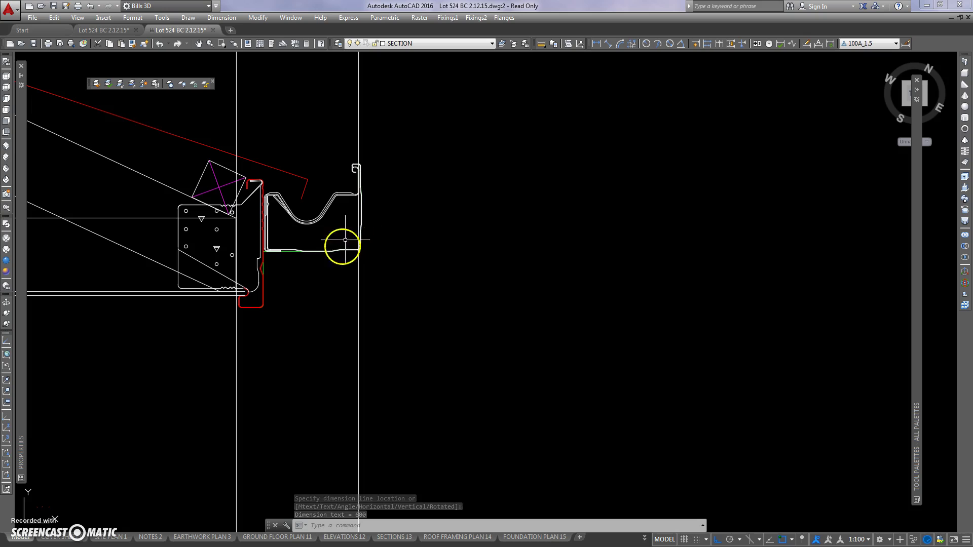
scroll(365, 193, down, 5)
scroll(366, 192, down, 10)
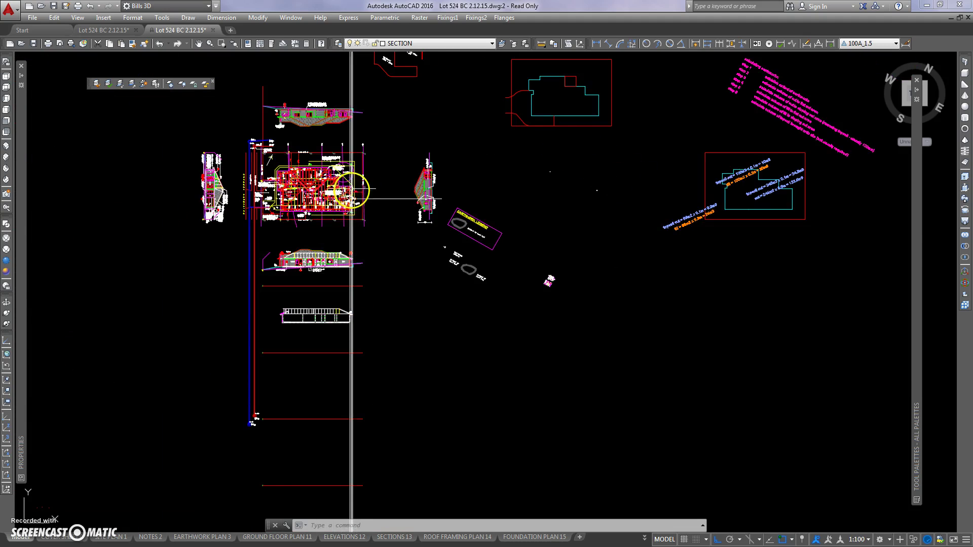
scroll(349, 253, up, 6)
scroll(336, 373, up, 5)
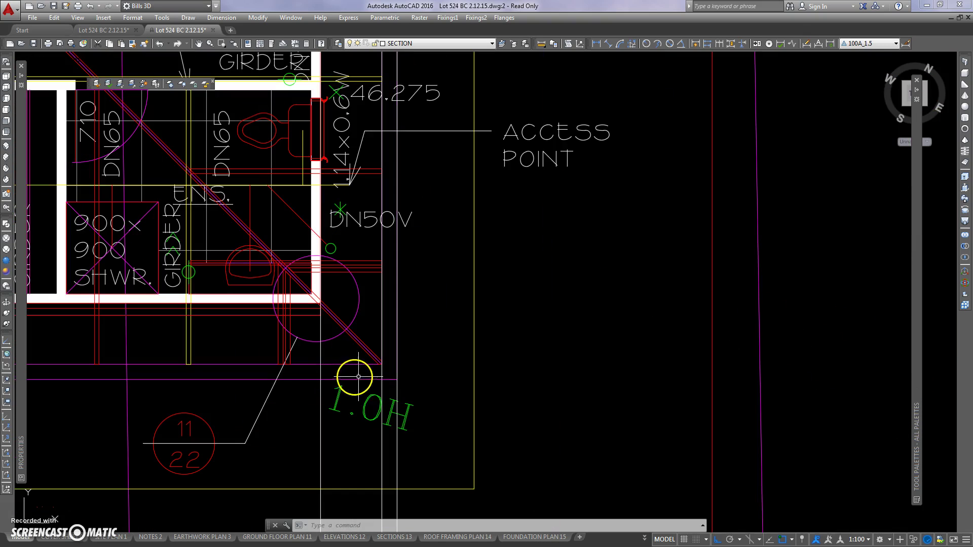
scroll(398, 383, up, 3)
scroll(398, 383, up, 5)
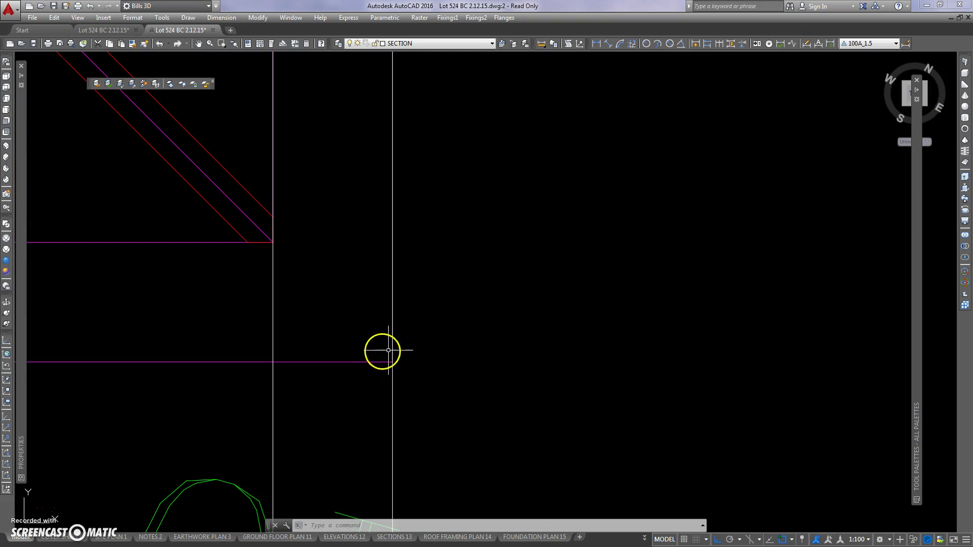
scroll(409, 341, down, 10)
scroll(422, 352, up, 10)
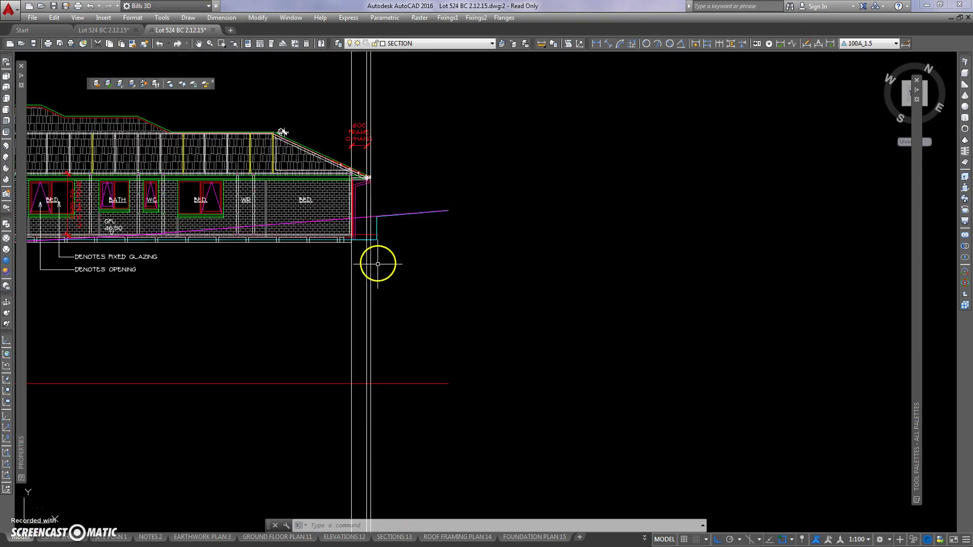
Examine how the outermost construction line meets the section's gutter and review the dimensioned hip-end eave.
scroll(378, 264, down, 3)
middle_drag(380, 391, 359, 317)
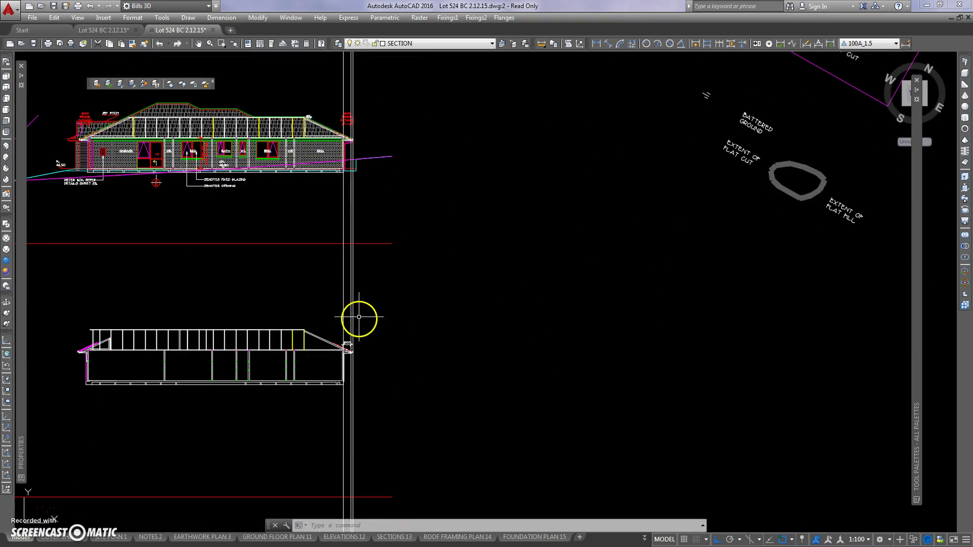
scroll(357, 352, up, 8)
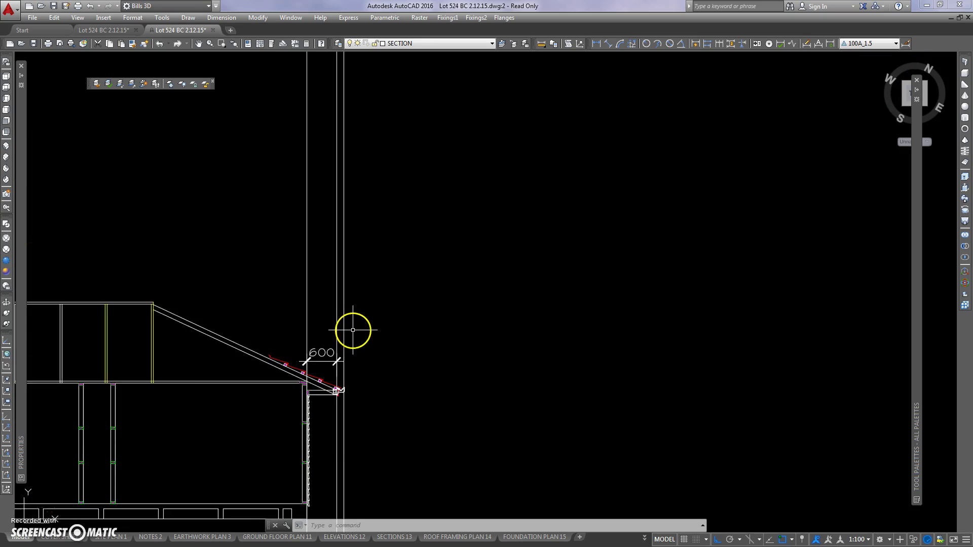
middle_drag(360, 419, 297, 299)
scroll(315, 333, up, 6)
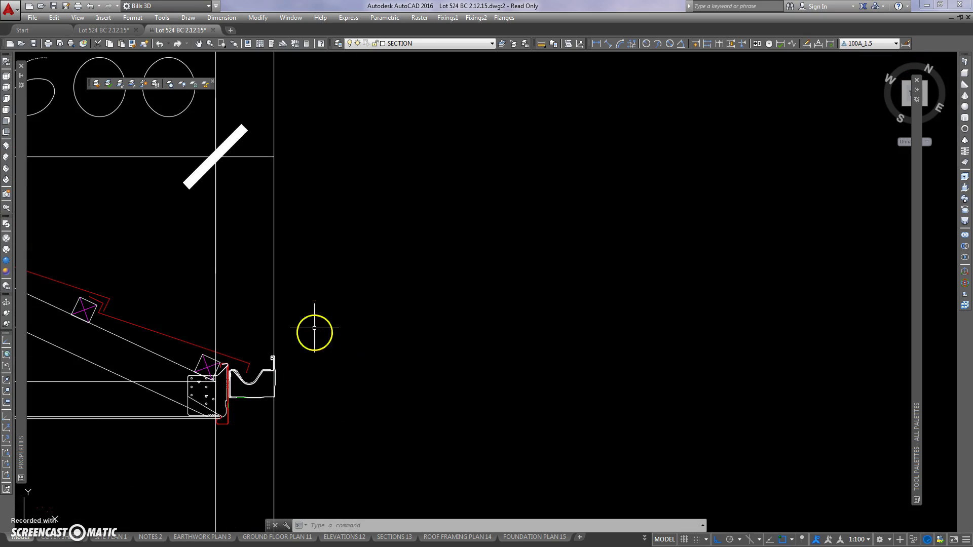
middle_drag(278, 374, 350, 307)
scroll(350, 307, up, 6)
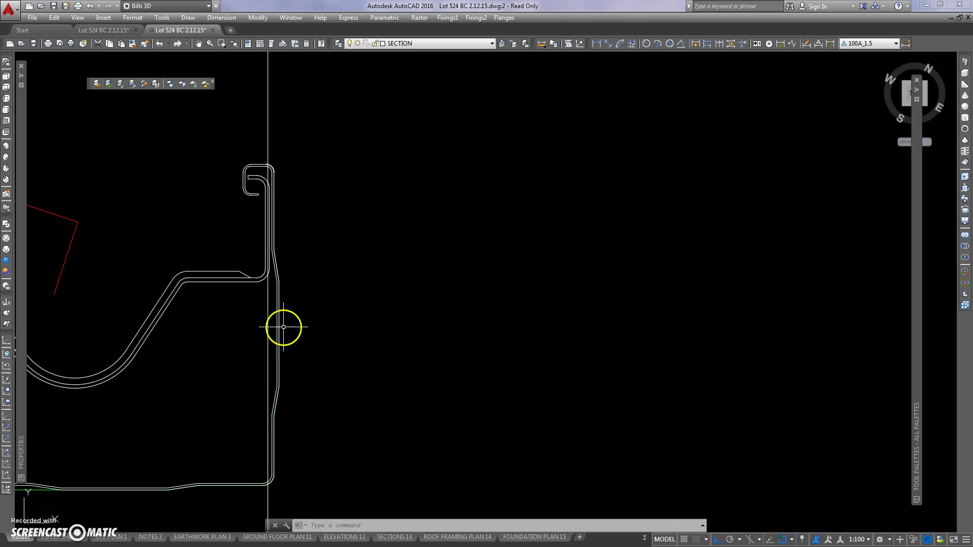
scroll(288, 326, down, 5)
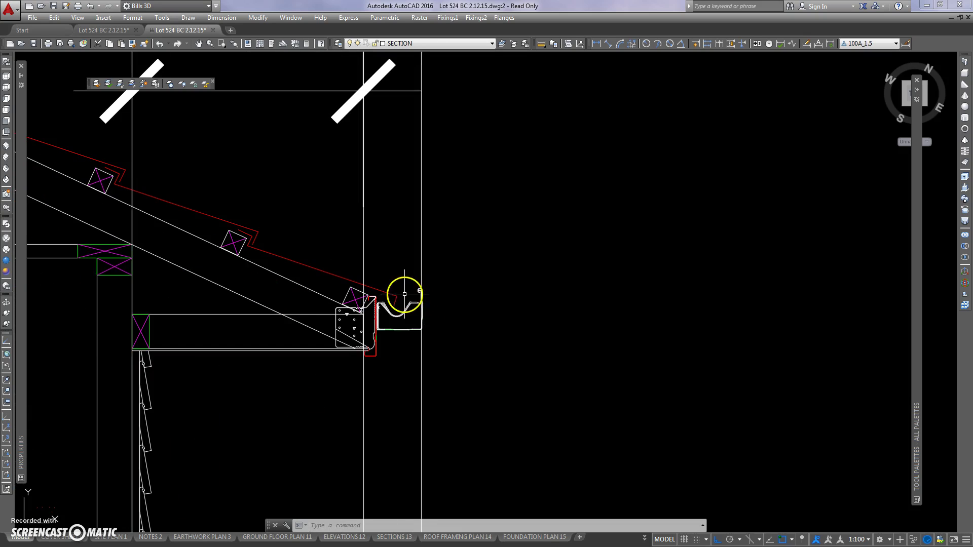
scroll(402, 282, down, 3)
middle_drag(402, 282, 386, 309)
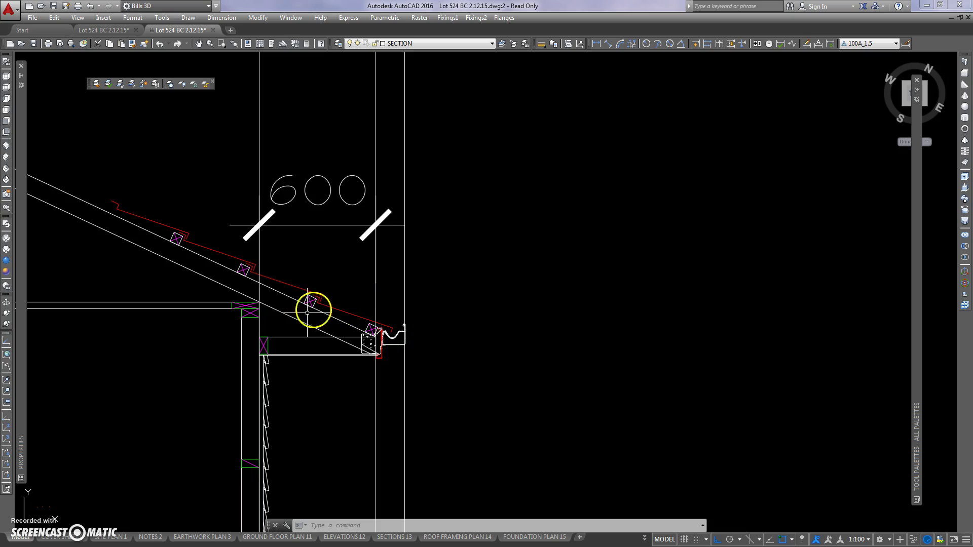
scroll(295, 325, down, 5)
middle_drag(306, 293, 399, 289)
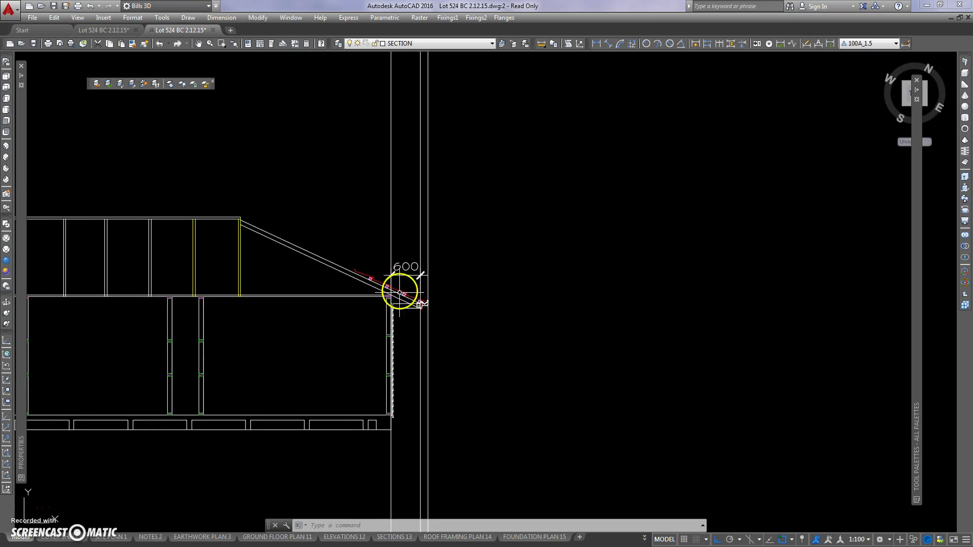